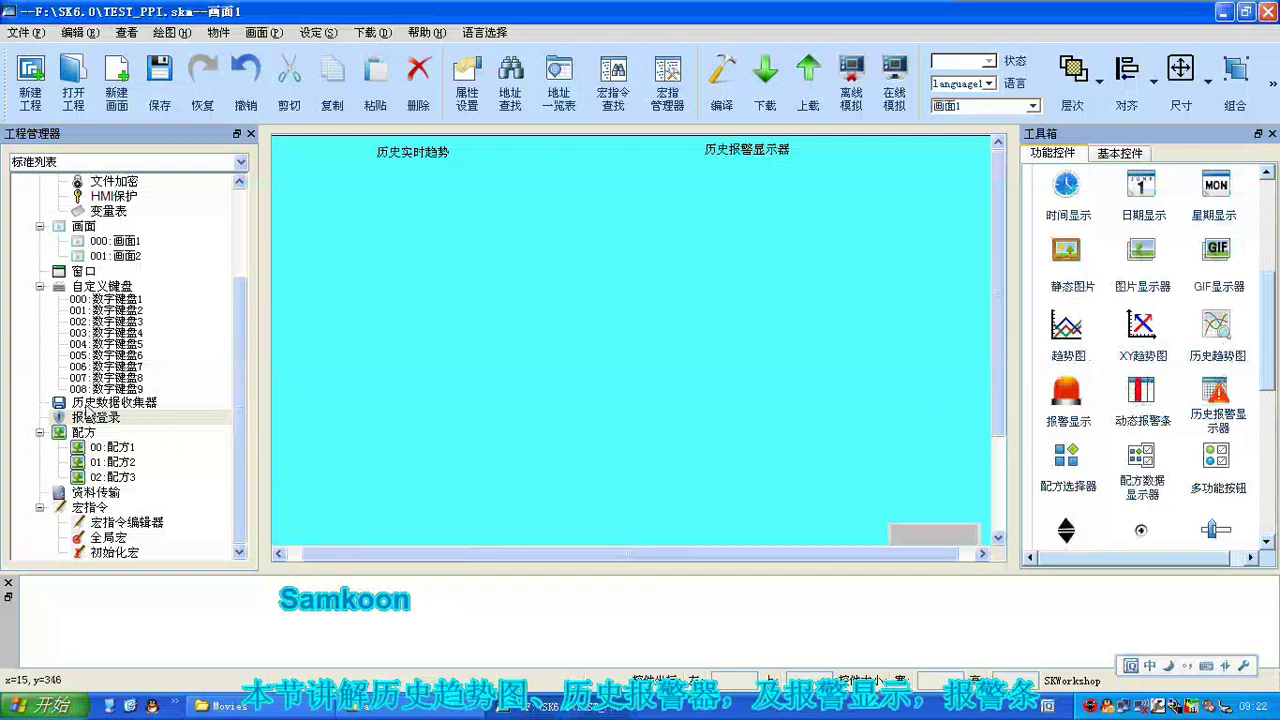
# Create a history data collector with 100 total samples and timed sampling (计时) at a 1-second interval.
pyautogui.rightClick(88, 402)
pyautogui.click(120, 410)
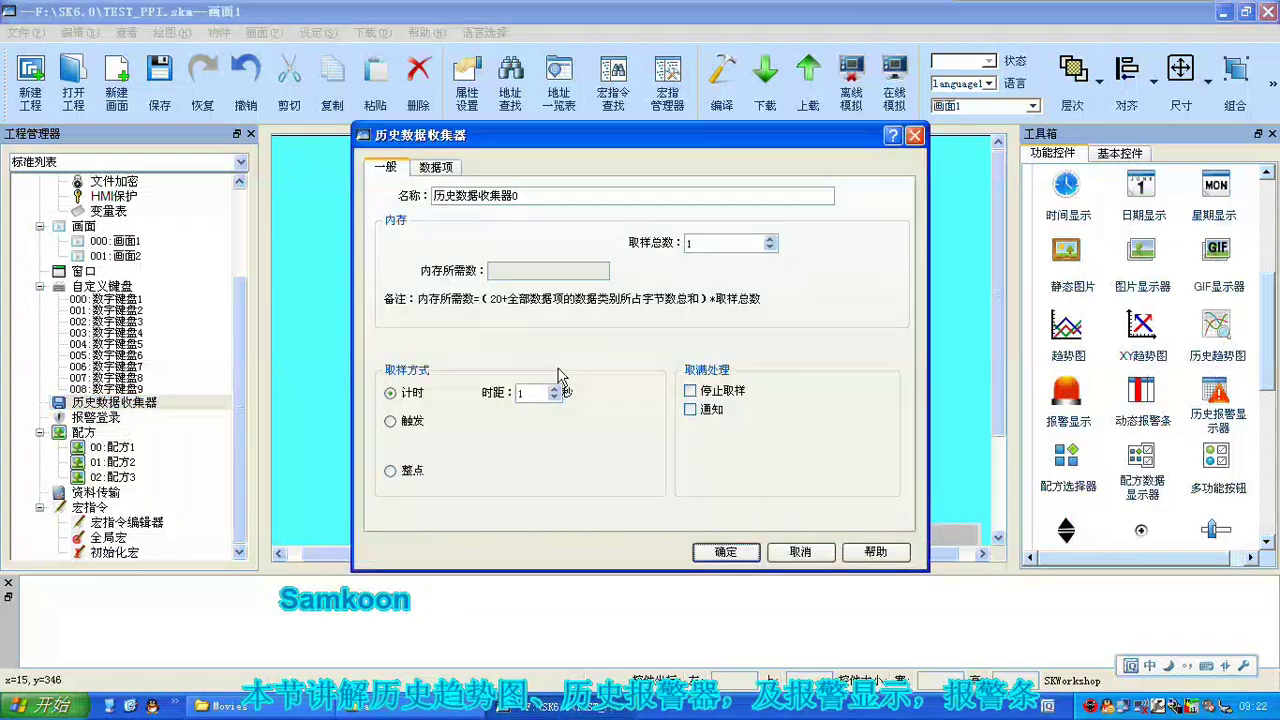
pyautogui.click(742, 247)
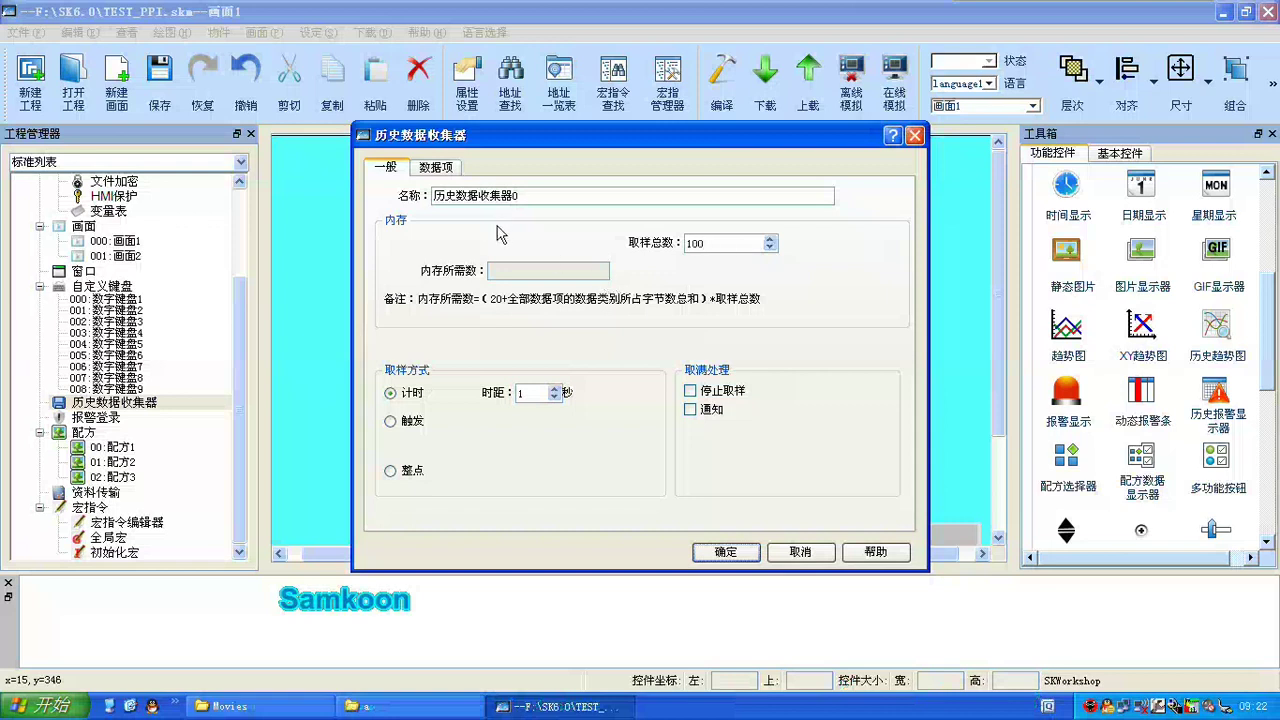
pyautogui.click(412, 393)
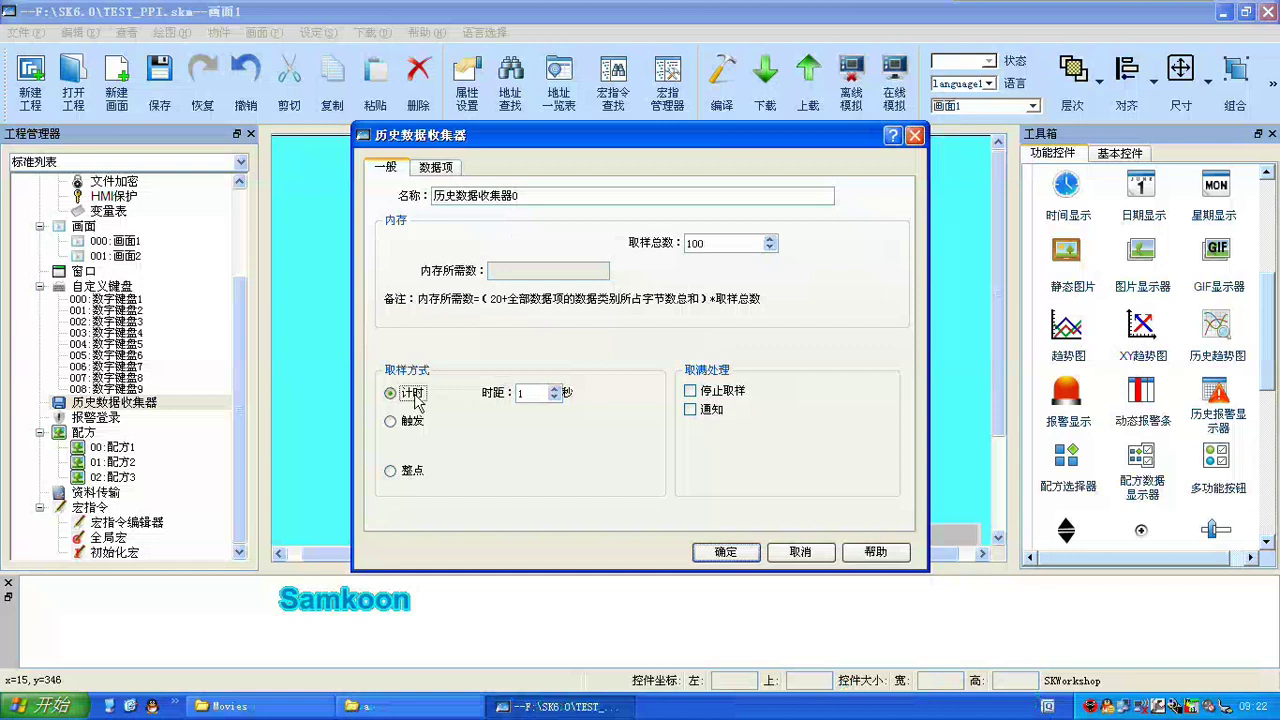
pyautogui.click(554, 393)
pyautogui.click(691, 392)
pyautogui.click(691, 392)
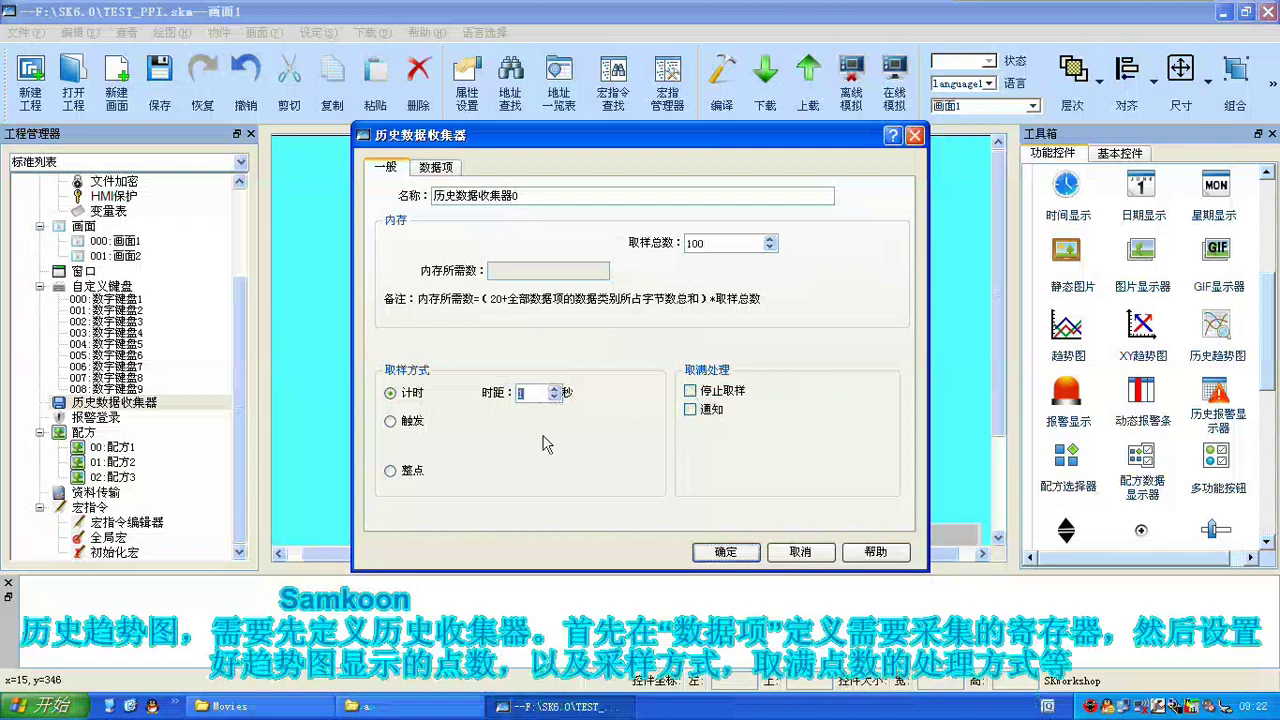
pyautogui.click(405, 482)
pyautogui.click(409, 394)
# Add a data item named 温度 to the collector, reading address VW0 as a 16位正整数.
pyautogui.click(437, 168)
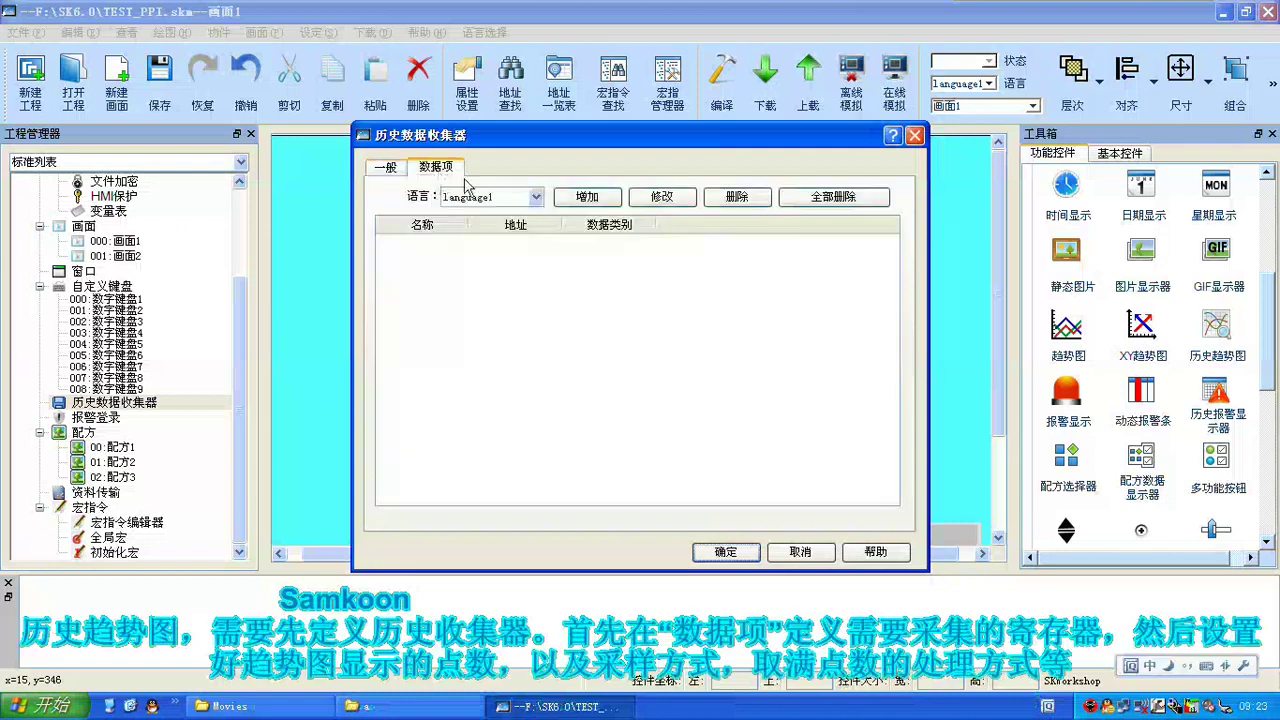
pyautogui.click(587, 198)
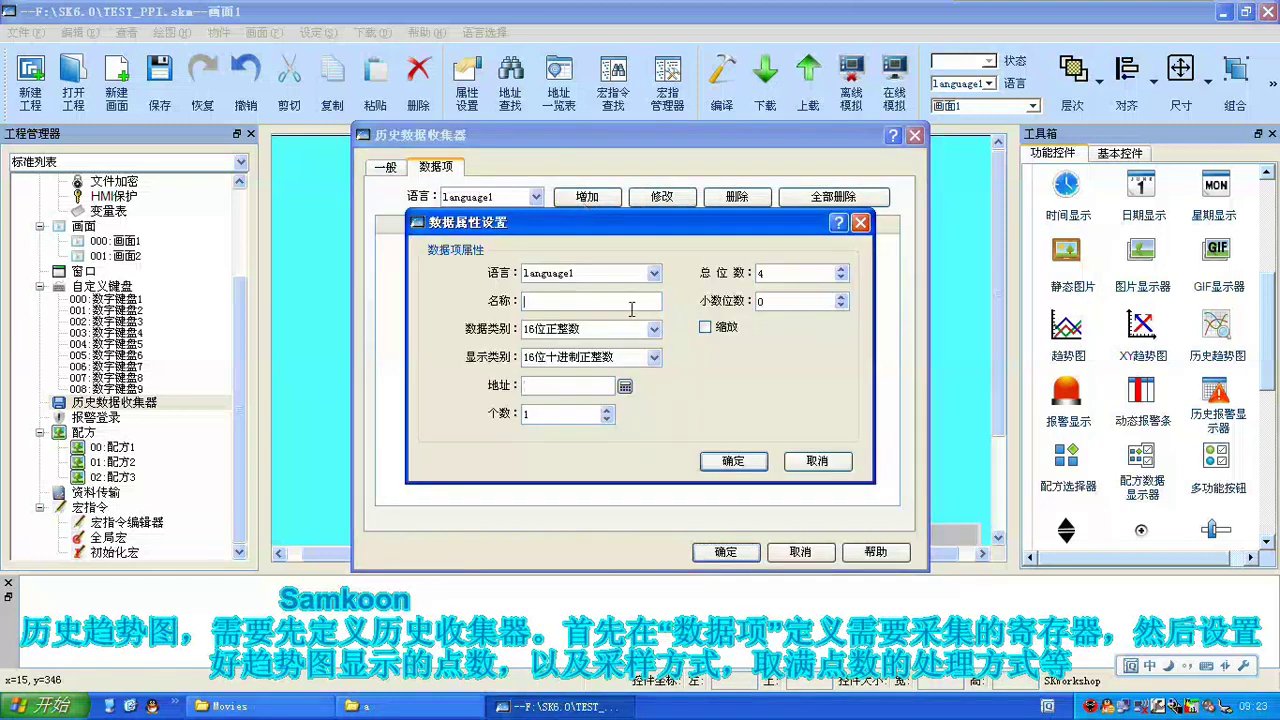
pyautogui.write('温度')
pyautogui.click(736, 462)
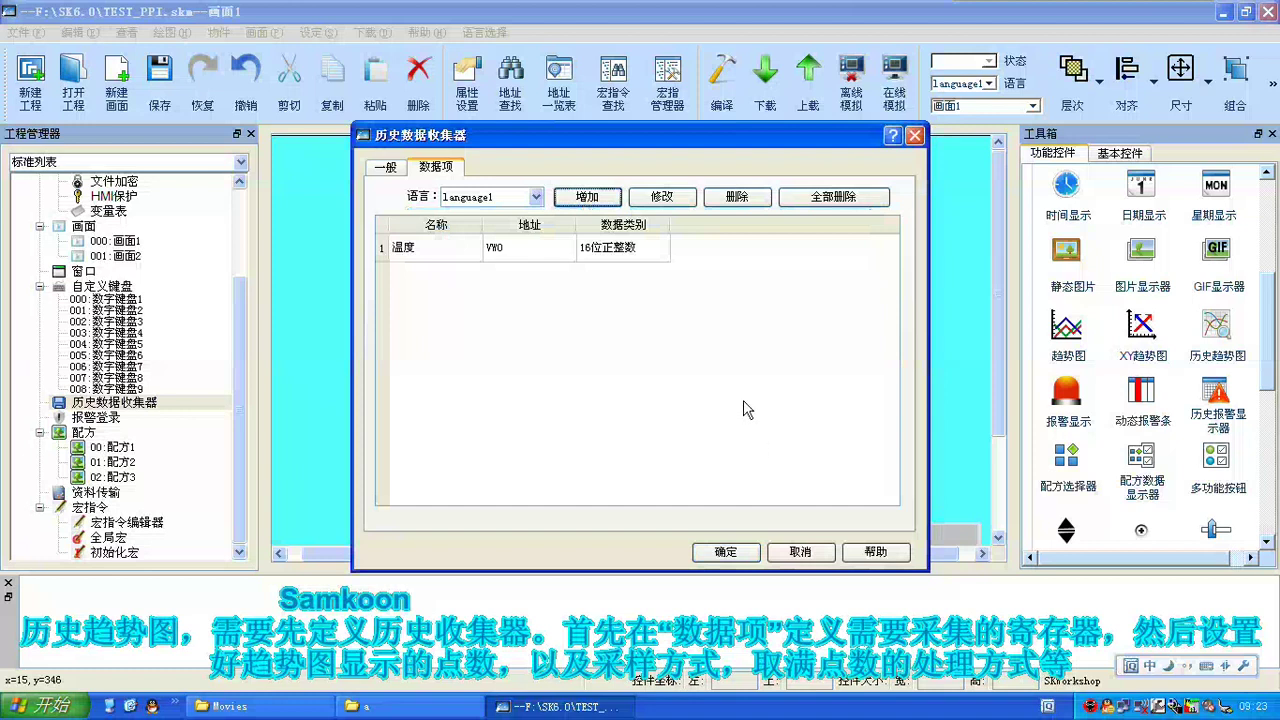
# Add a second data item named 压力 at address VW2 and save the history data collector.
pyautogui.click(588, 197)
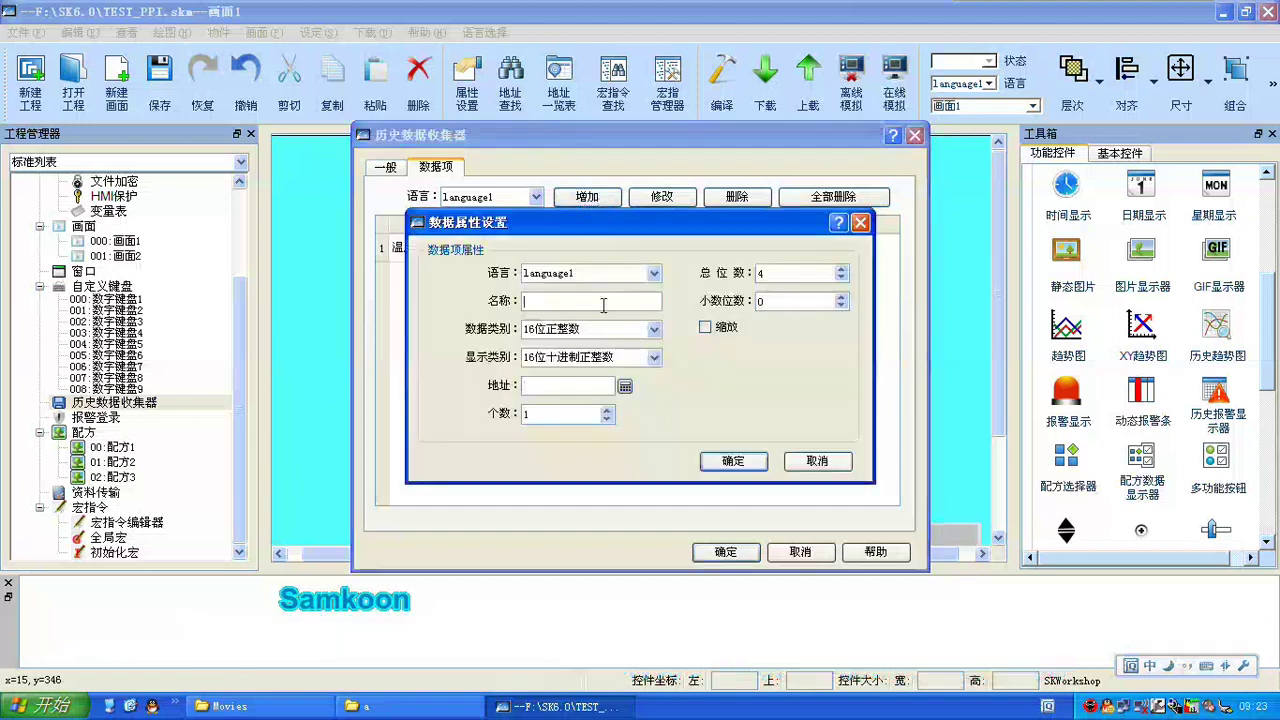
pyautogui.write('压力')
pyautogui.write('VW2')
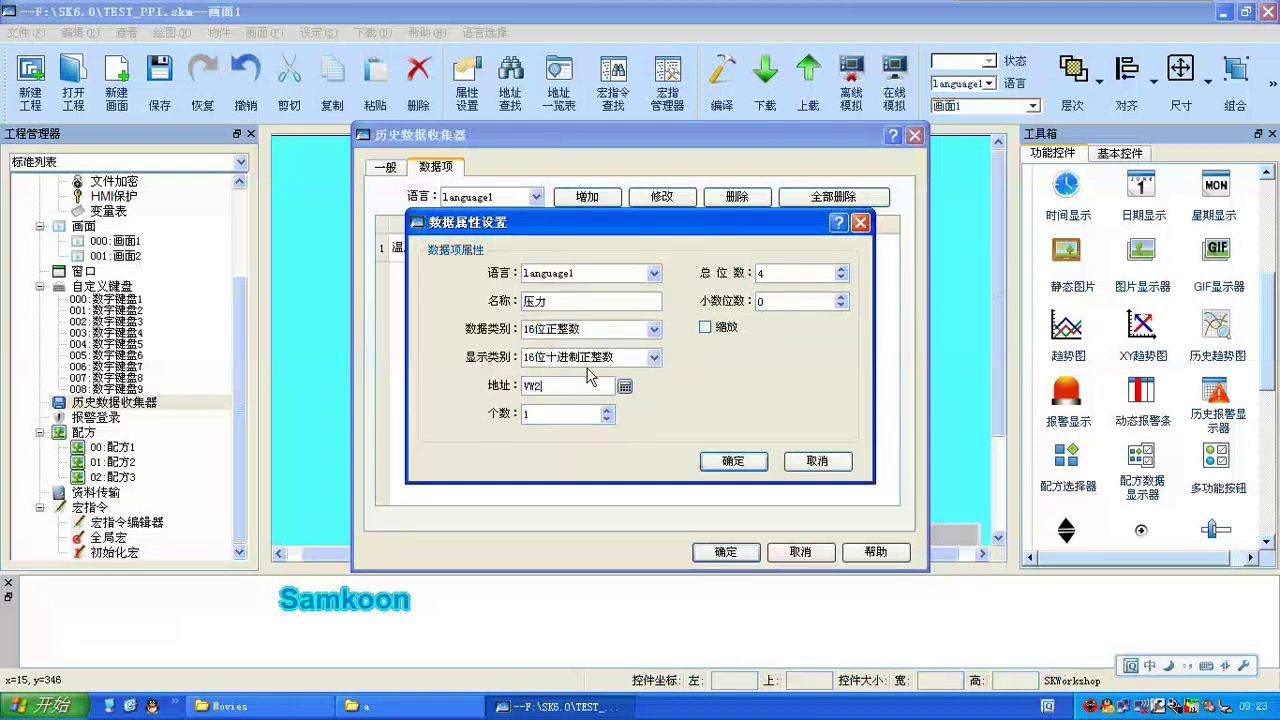
pyautogui.click(740, 462)
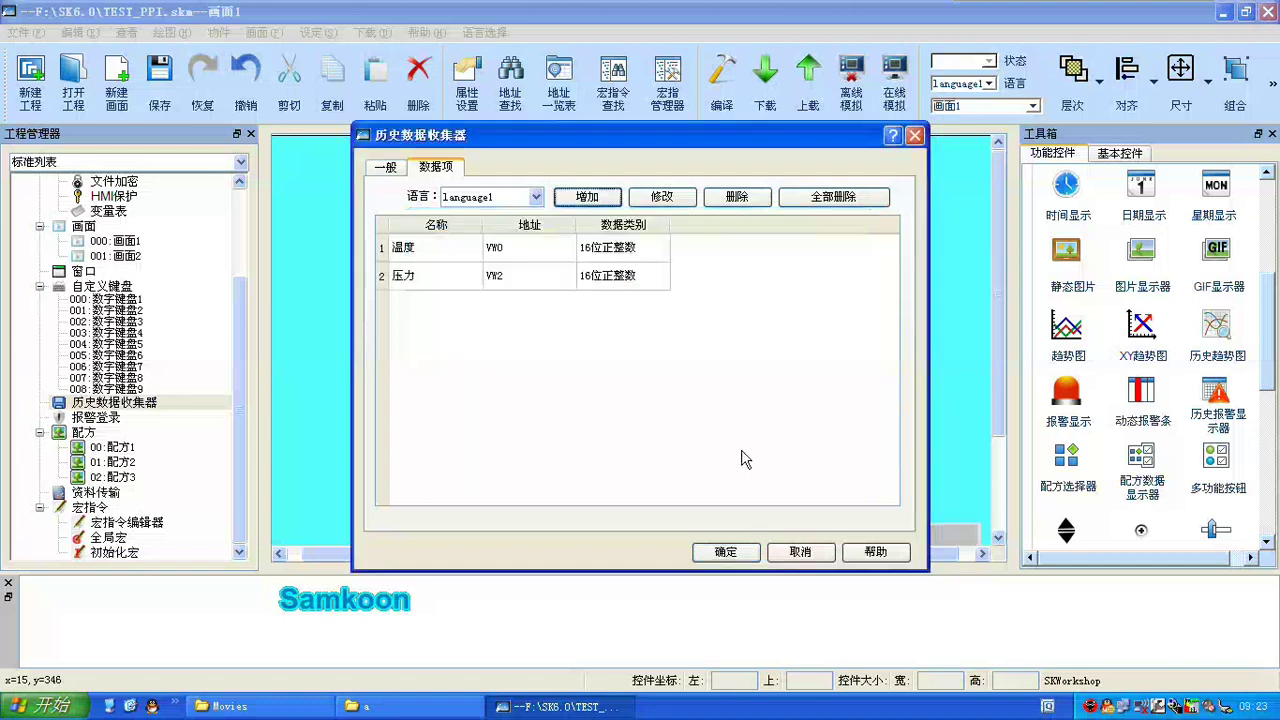
pyautogui.click(747, 556)
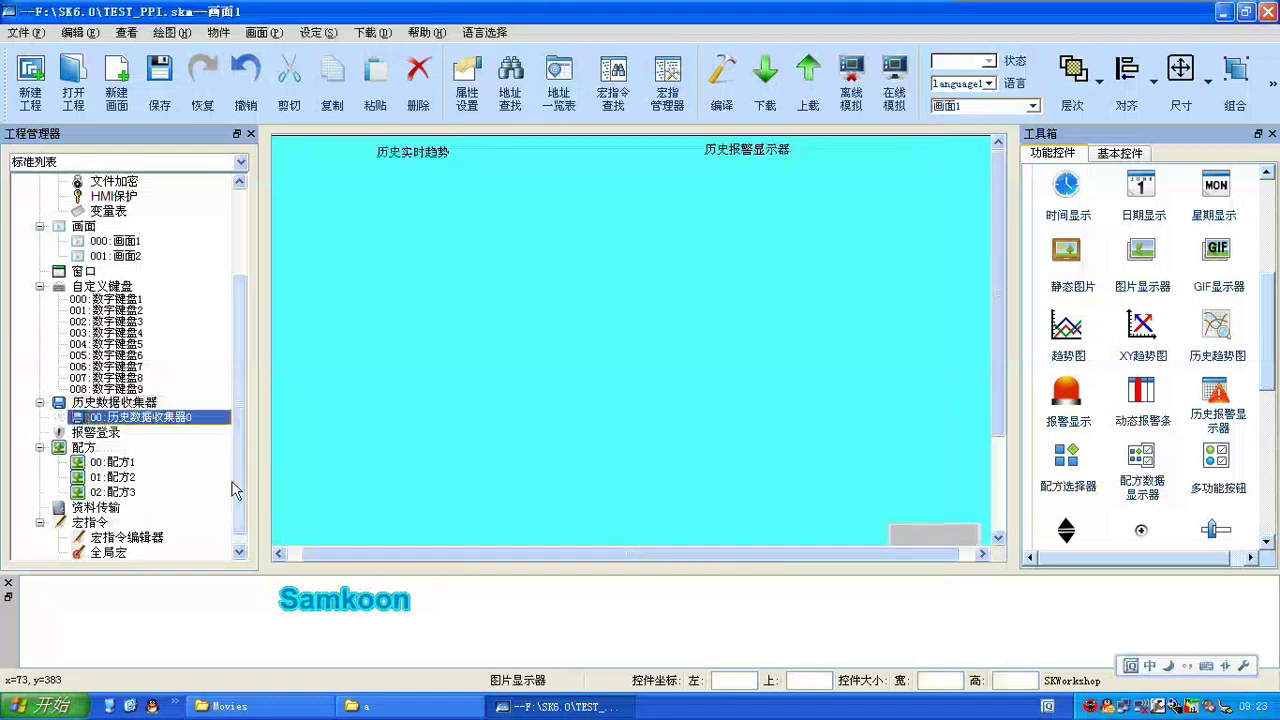
# Create a new digital alarm registration (数位报警登录) with read address M0.0 and size 8.
pyautogui.rightClick(112, 437)
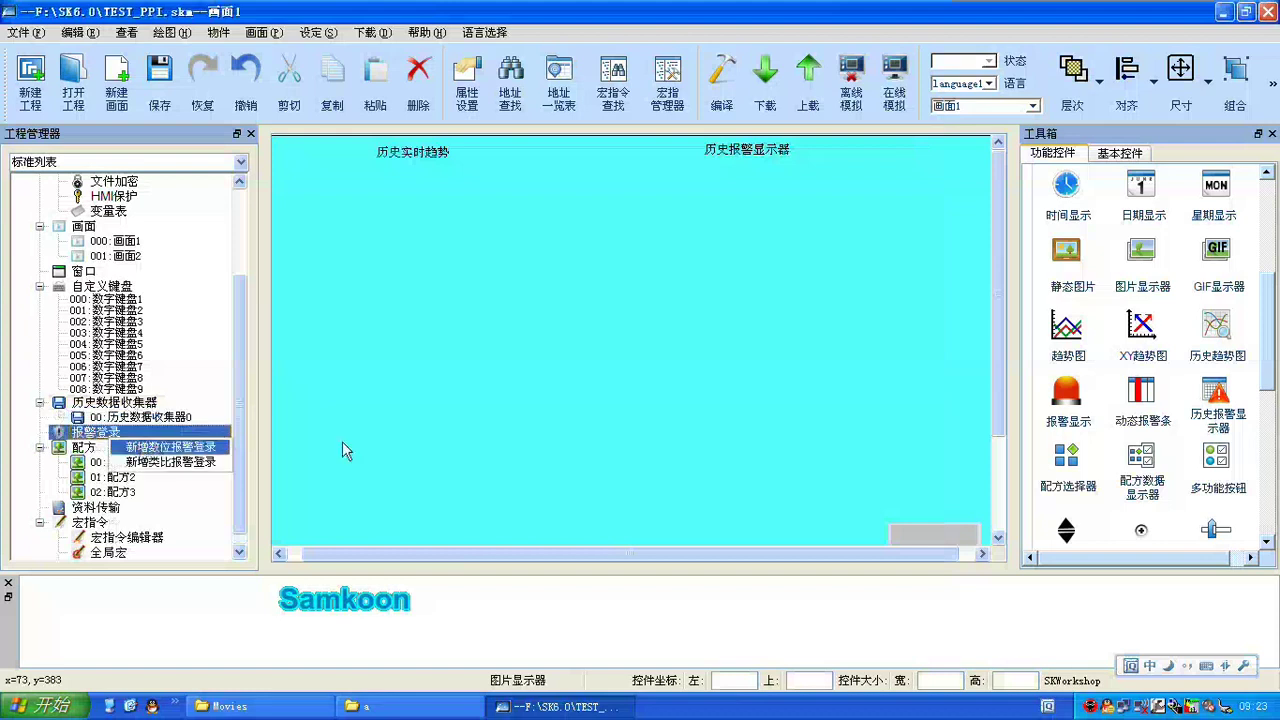
pyautogui.click(157, 450)
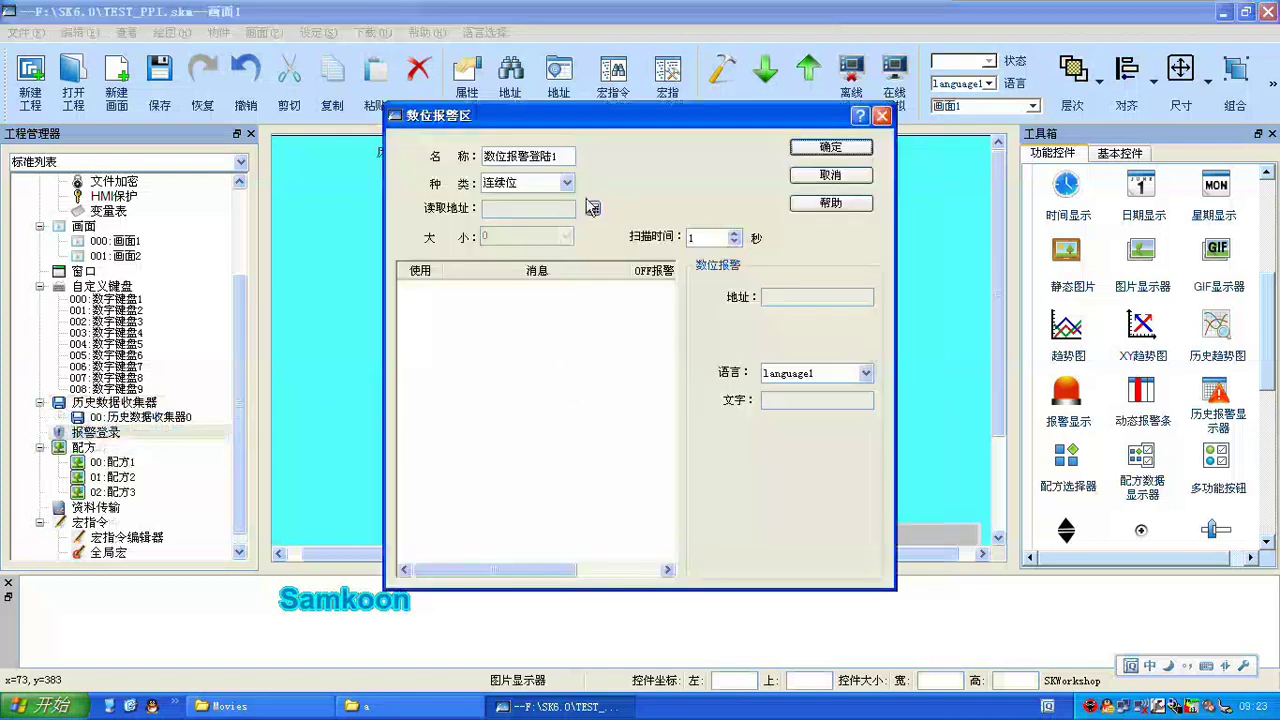
pyautogui.click(592, 208)
pyautogui.click(697, 287)
pyautogui.click(660, 319)
pyautogui.click(663, 314)
pyautogui.click(634, 352)
pyautogui.write('0.')
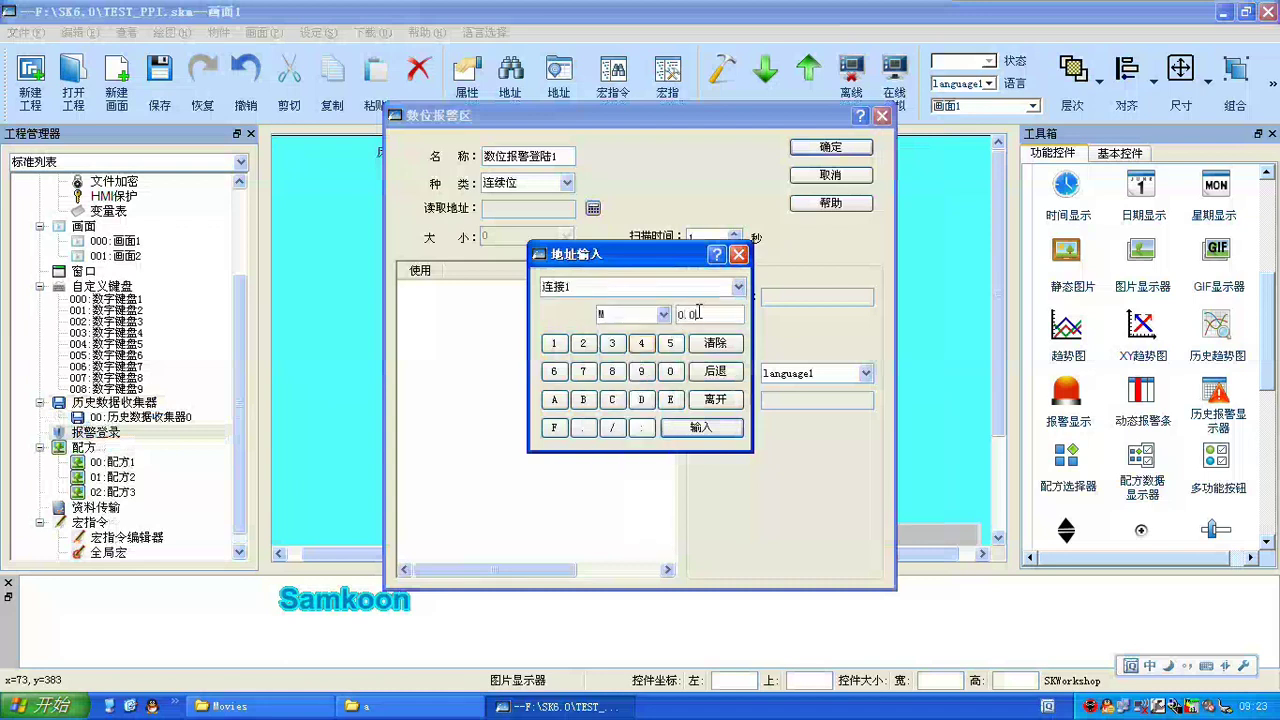
pyautogui.write('0')
pyautogui.click(710, 428)
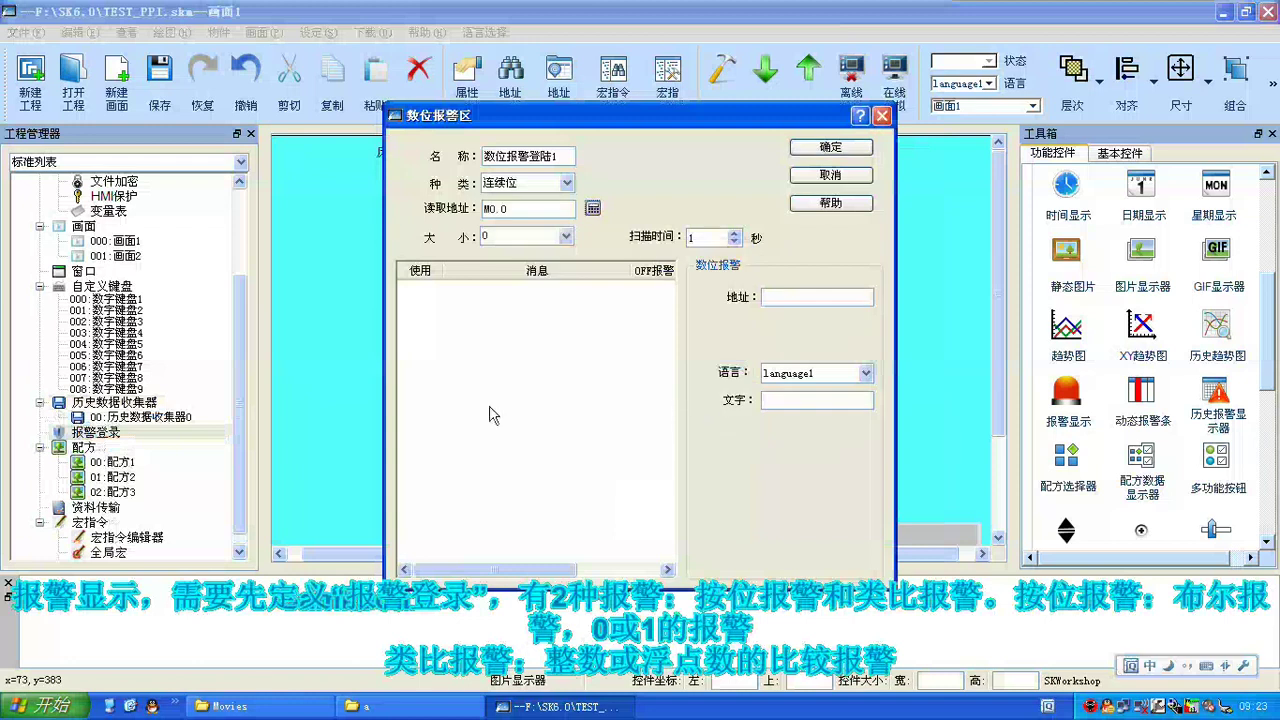
pyautogui.click(566, 236)
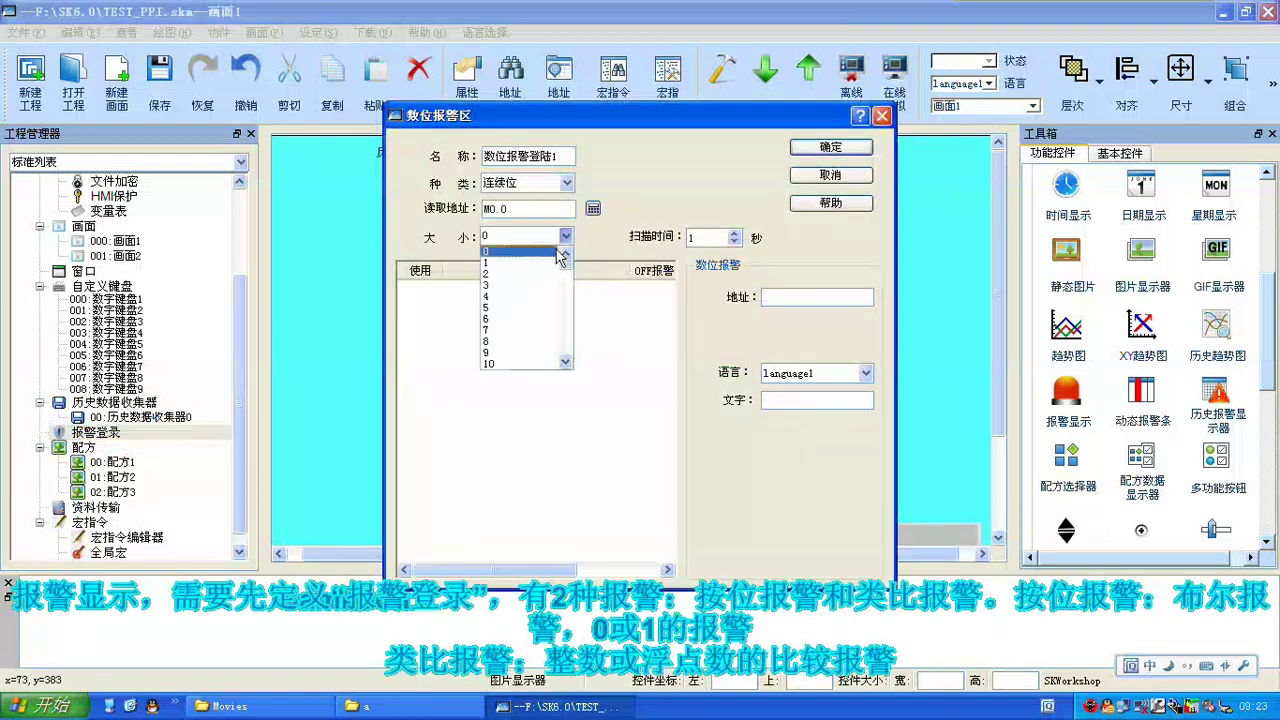
pyautogui.click(525, 341)
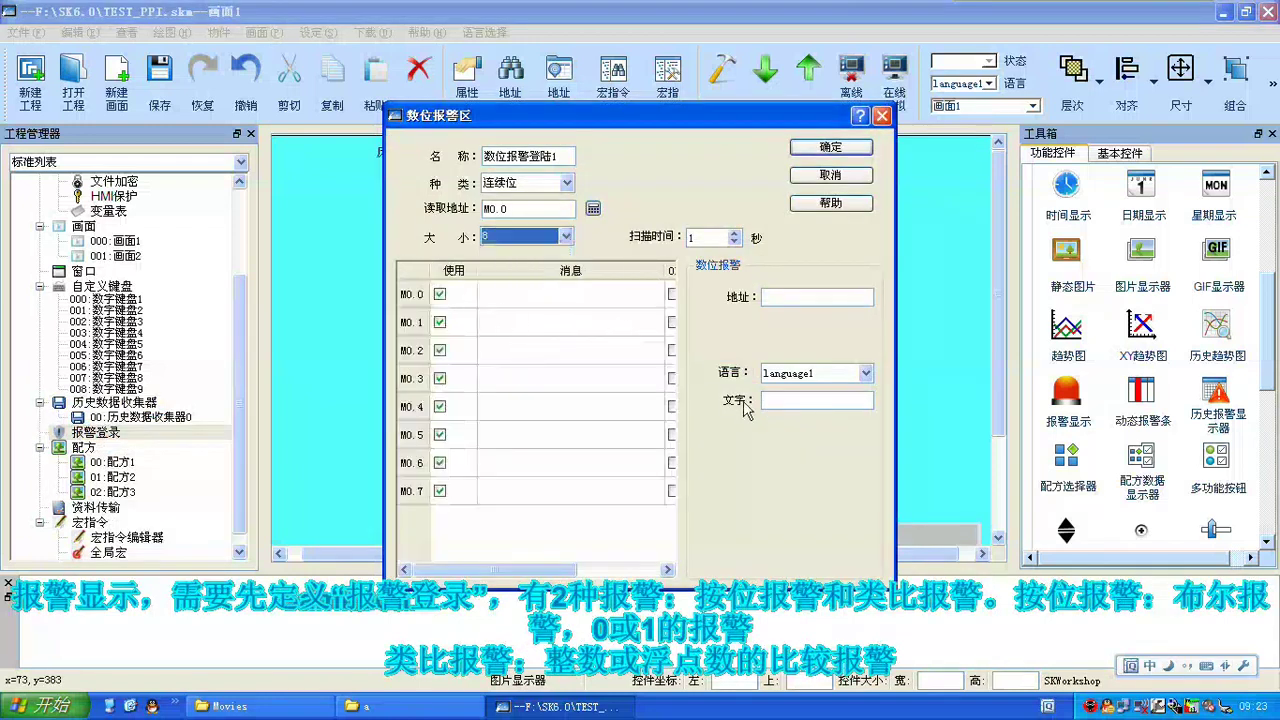
pyautogui.click(780, 401)
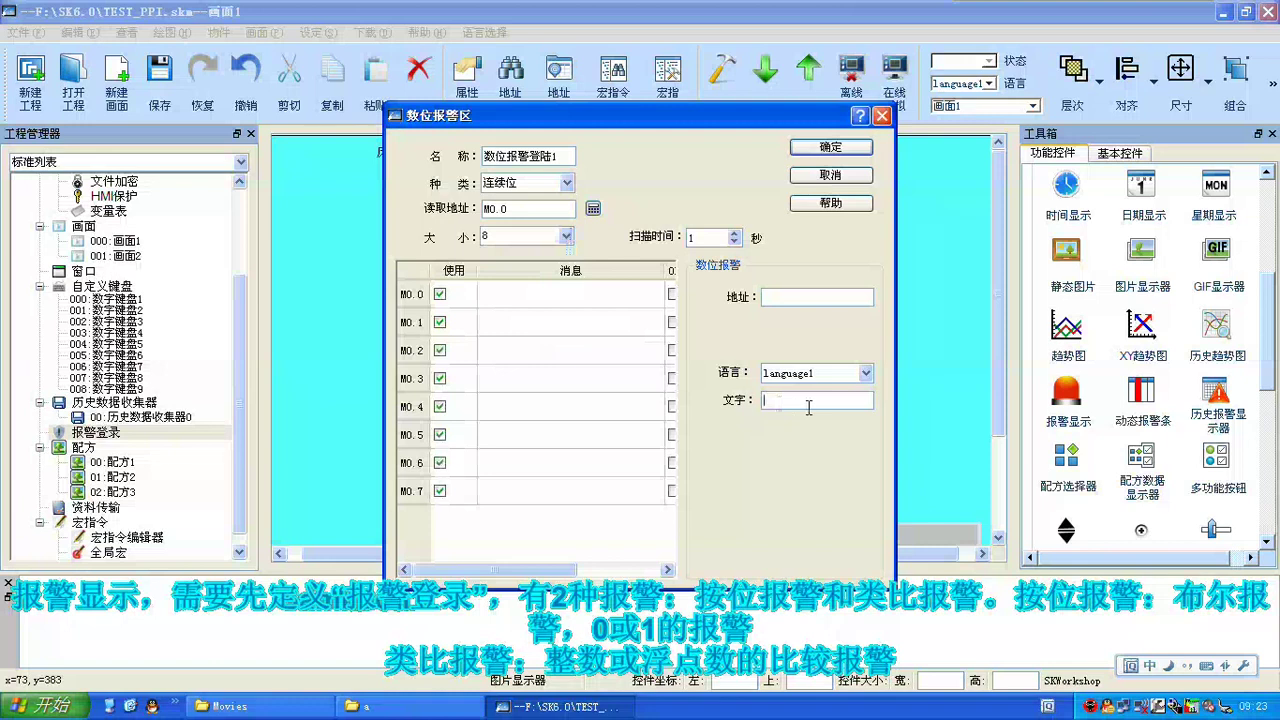
pyautogui.write('报')
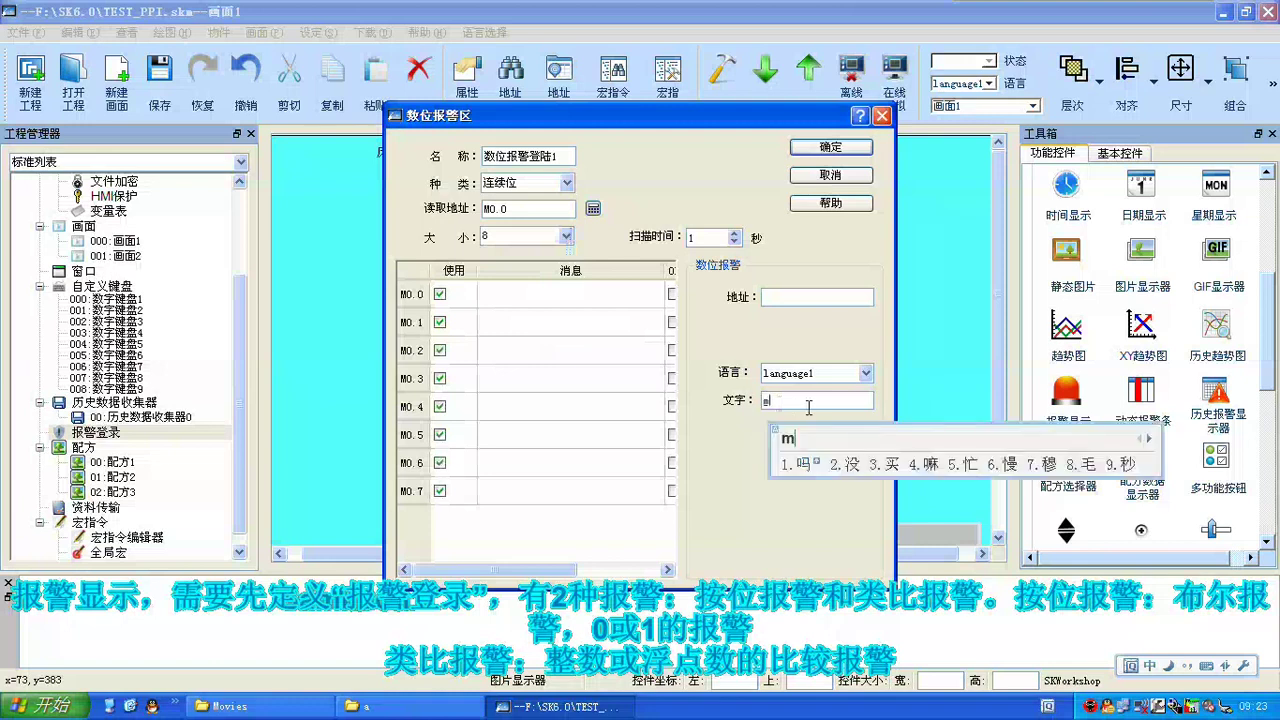
pyautogui.press('shift')
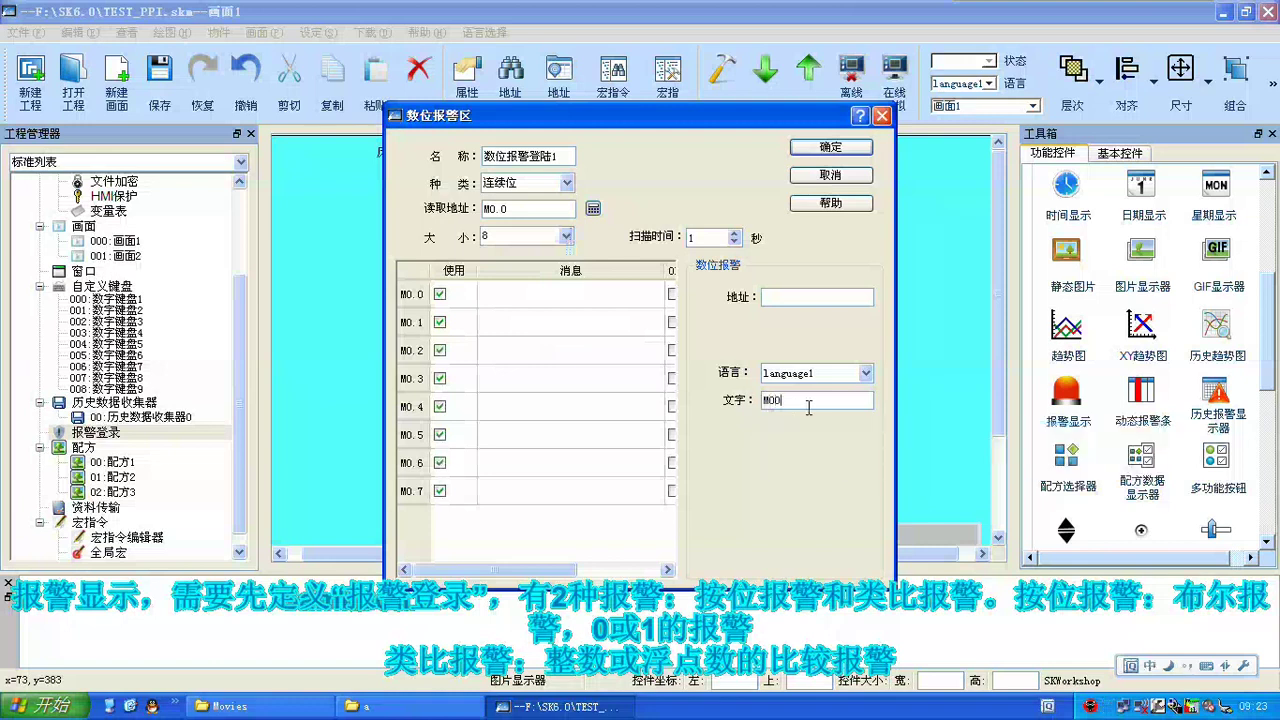
pyautogui.write('，0')
pyautogui.press('BackSpace')
pyautogui.write('报警')
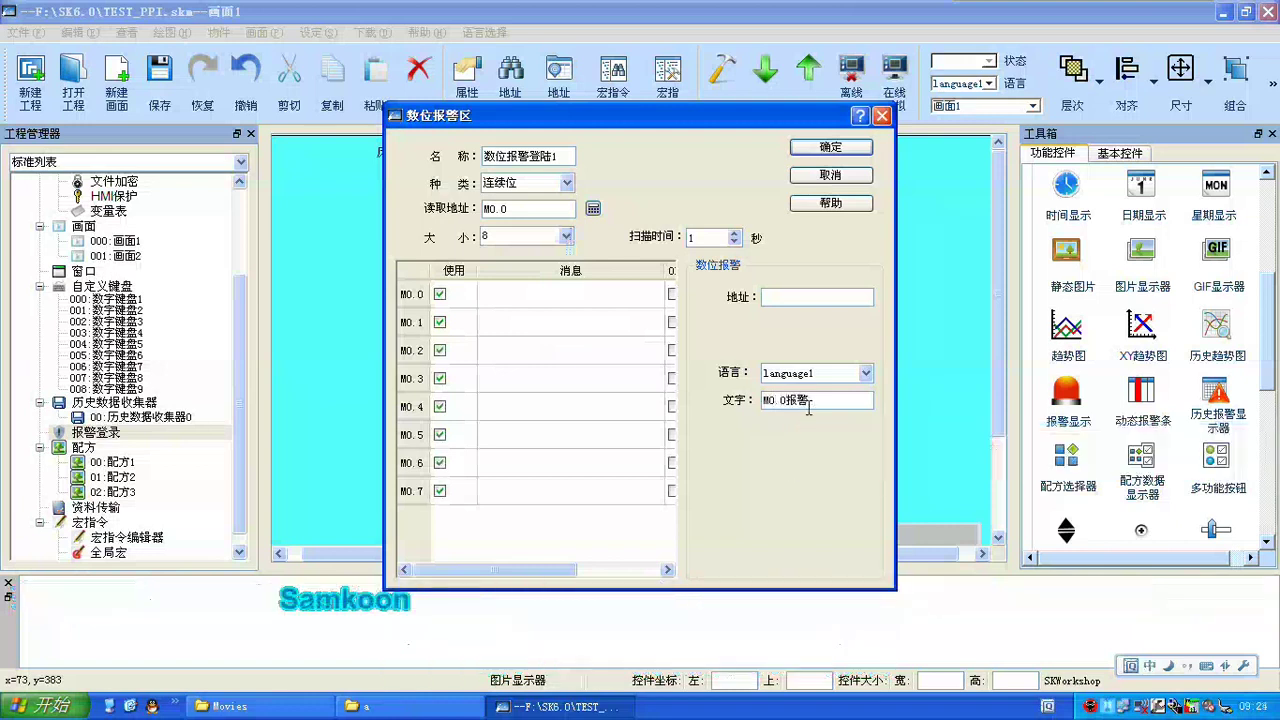
pyautogui.click(579, 330)
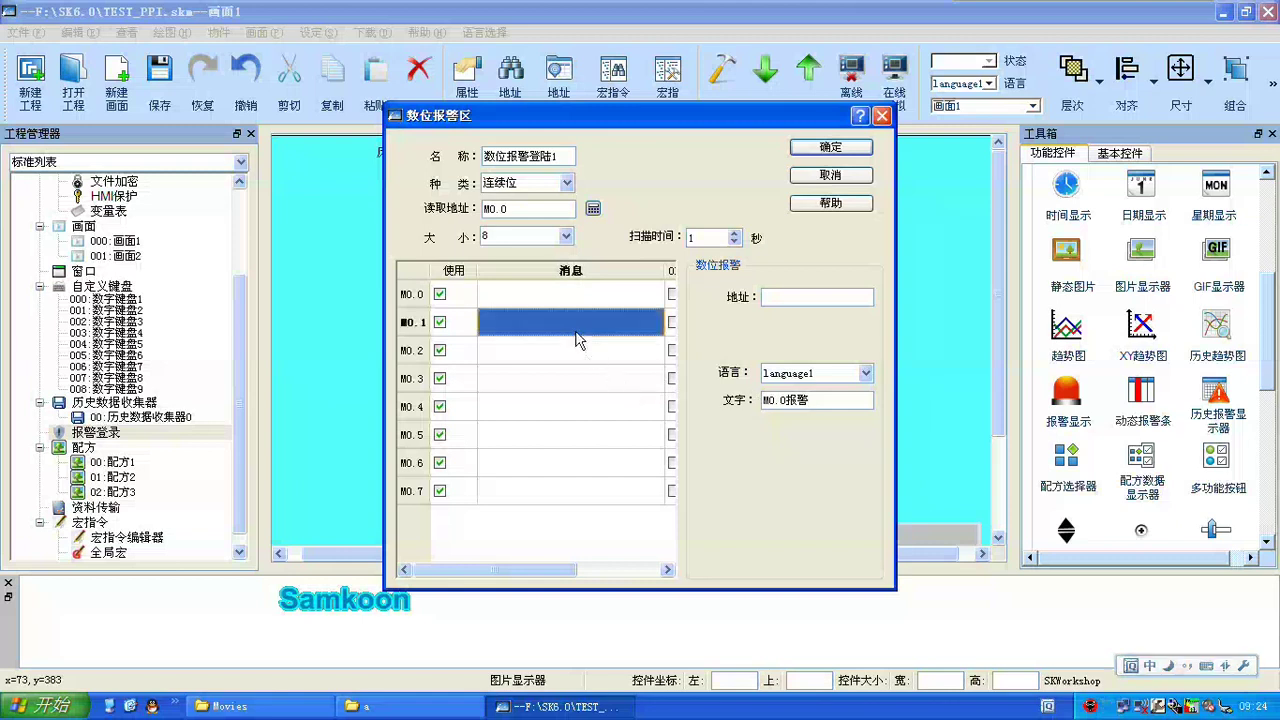
# Set the alarm message for bit M0.0 to M0.0报警.
pyautogui.click(561, 293)
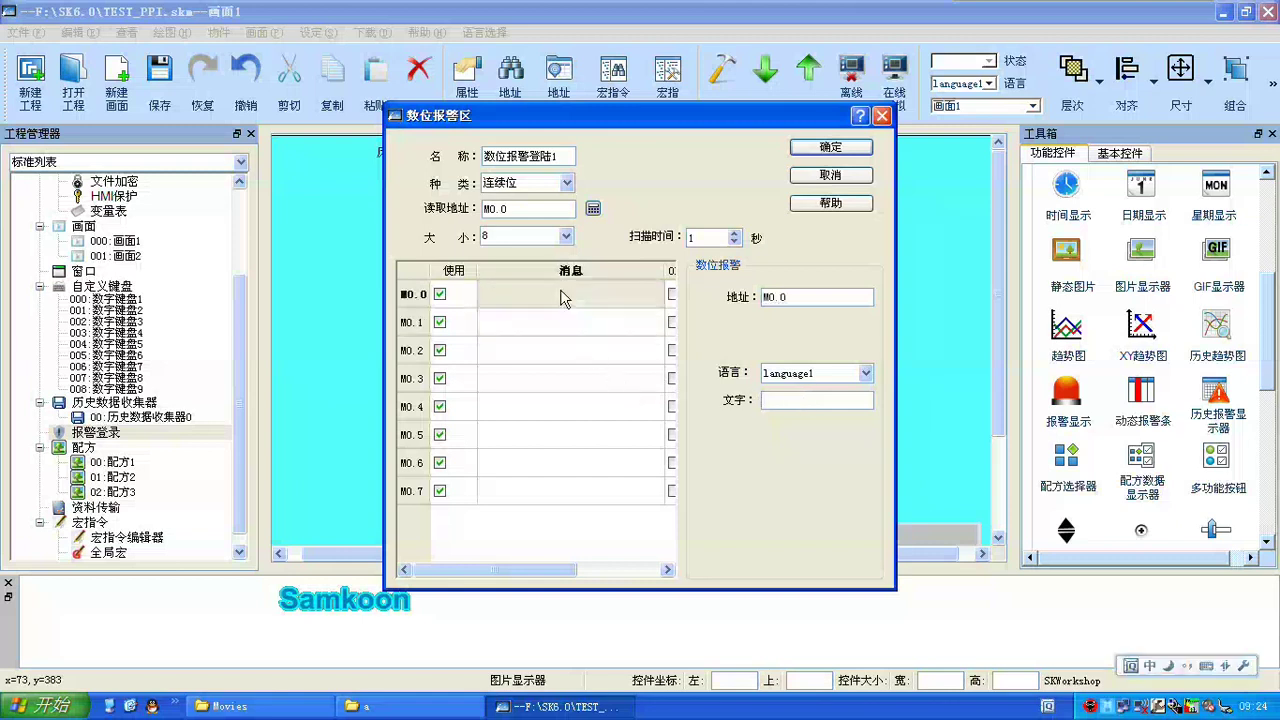
pyautogui.click(815, 401)
pyautogui.write('M0.0报警')
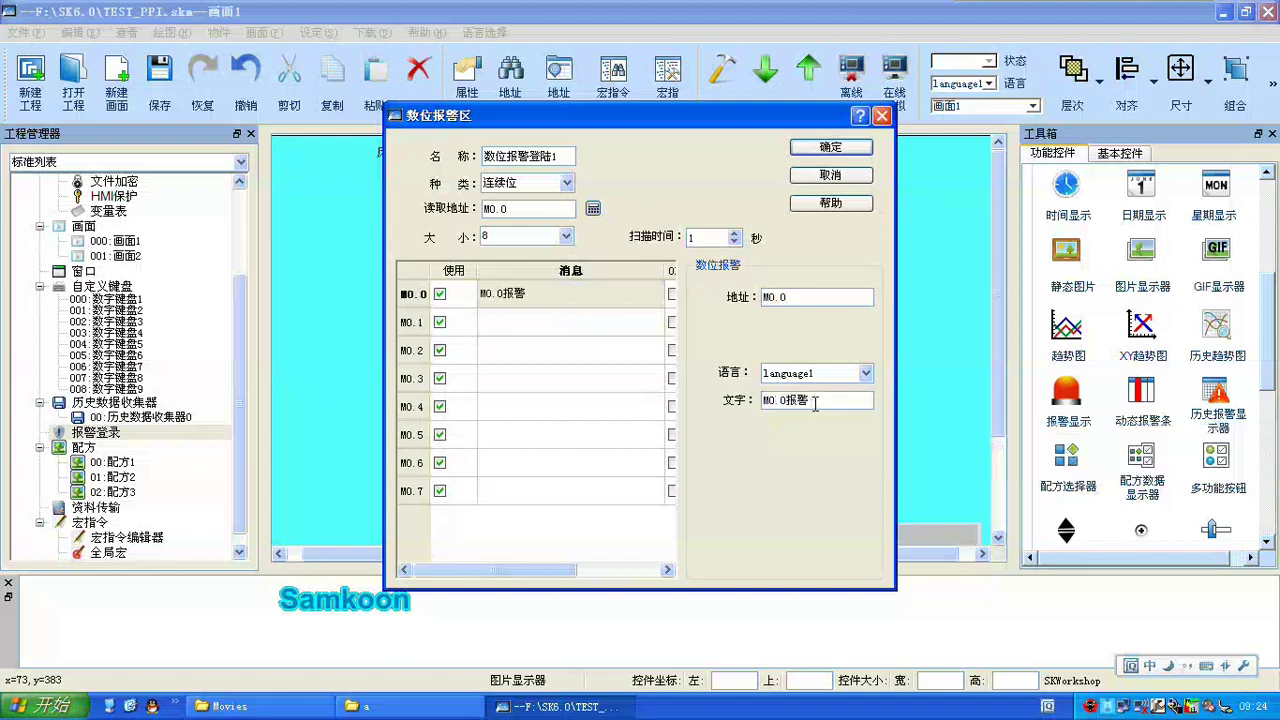
# Copy the M0.0 alarm message to bit M0.1 and change its text to M0.1报警.
pyautogui.doubleClick(759, 402)
pyautogui.hotkey('ctrl', 'c')
pyautogui.click(572, 330)
pyautogui.click(770, 401)
pyautogui.hotkey('ctrl', 'v')
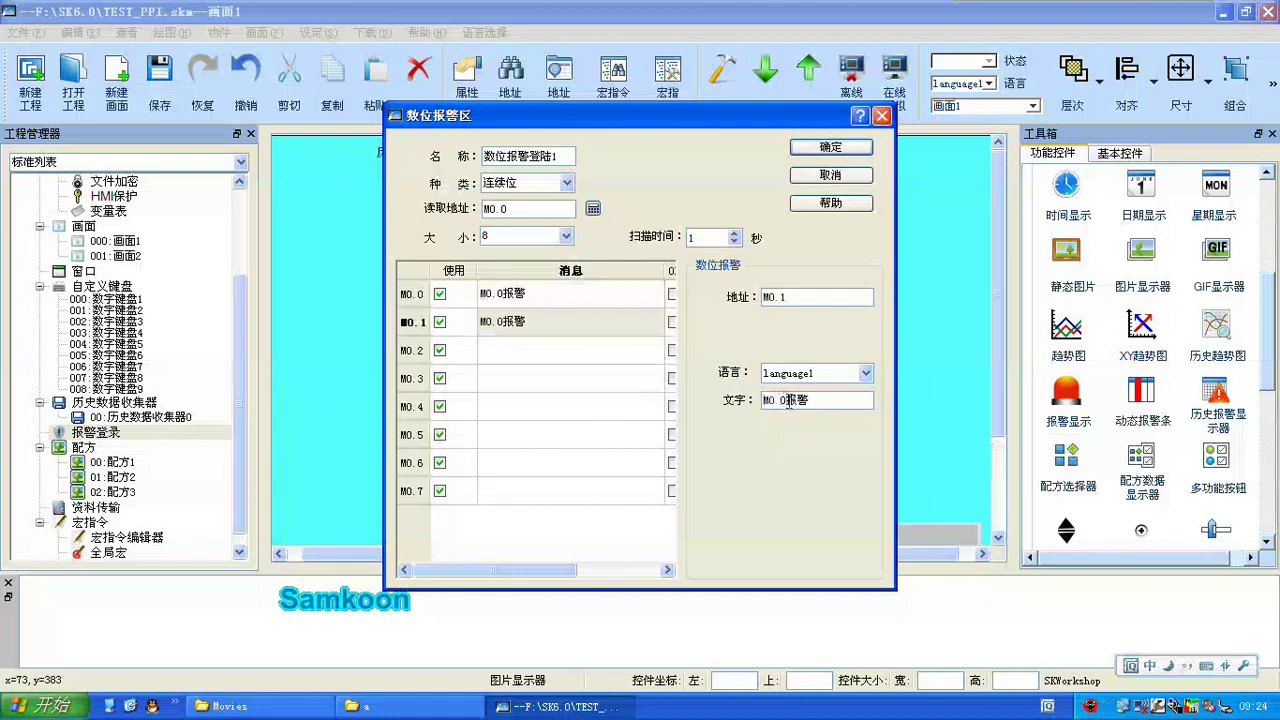
pyautogui.click(793, 400)
pyautogui.press('BackSpace')
pyautogui.write('1')
# Paste the copied alarm message for bit M0.2 and edit it to M0.2报警.
pyautogui.click(595, 352)
pyautogui.click(776, 400)
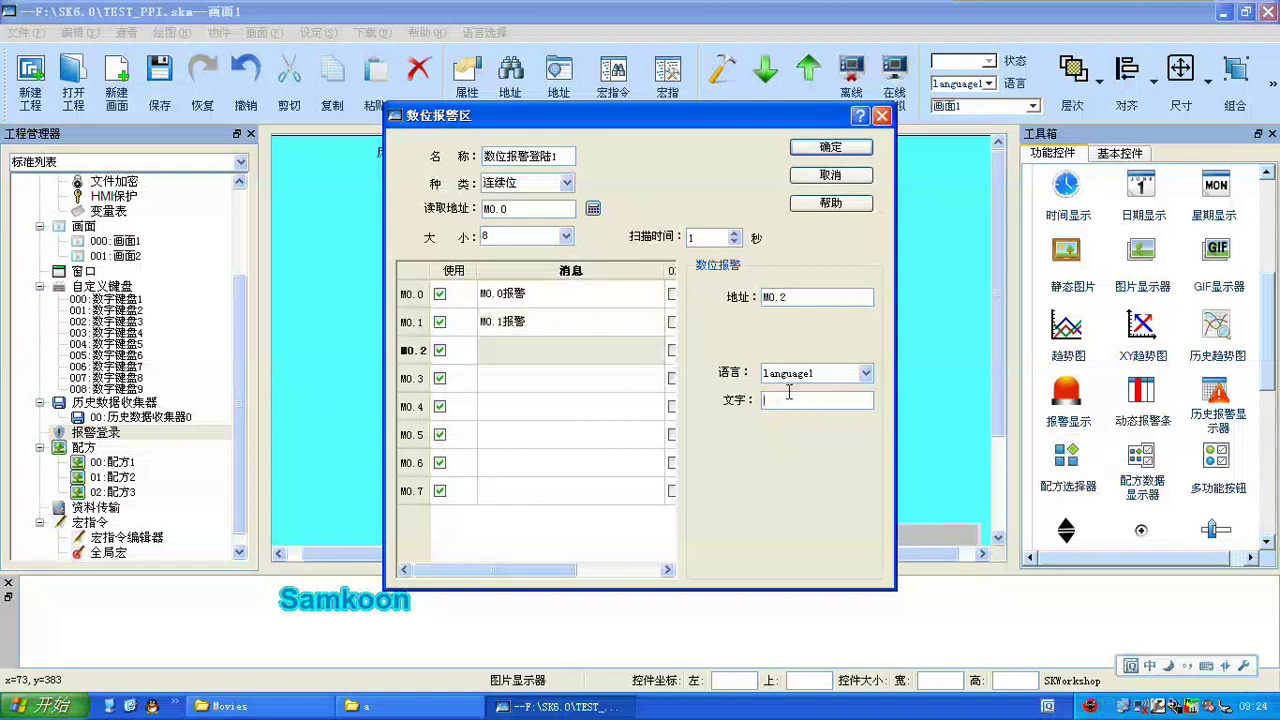
pyautogui.hotkey('ctrl', 'v')
pyautogui.press('Left')
pyautogui.press('Left')
pyautogui.press('BackSpace')
pyautogui.write('2')
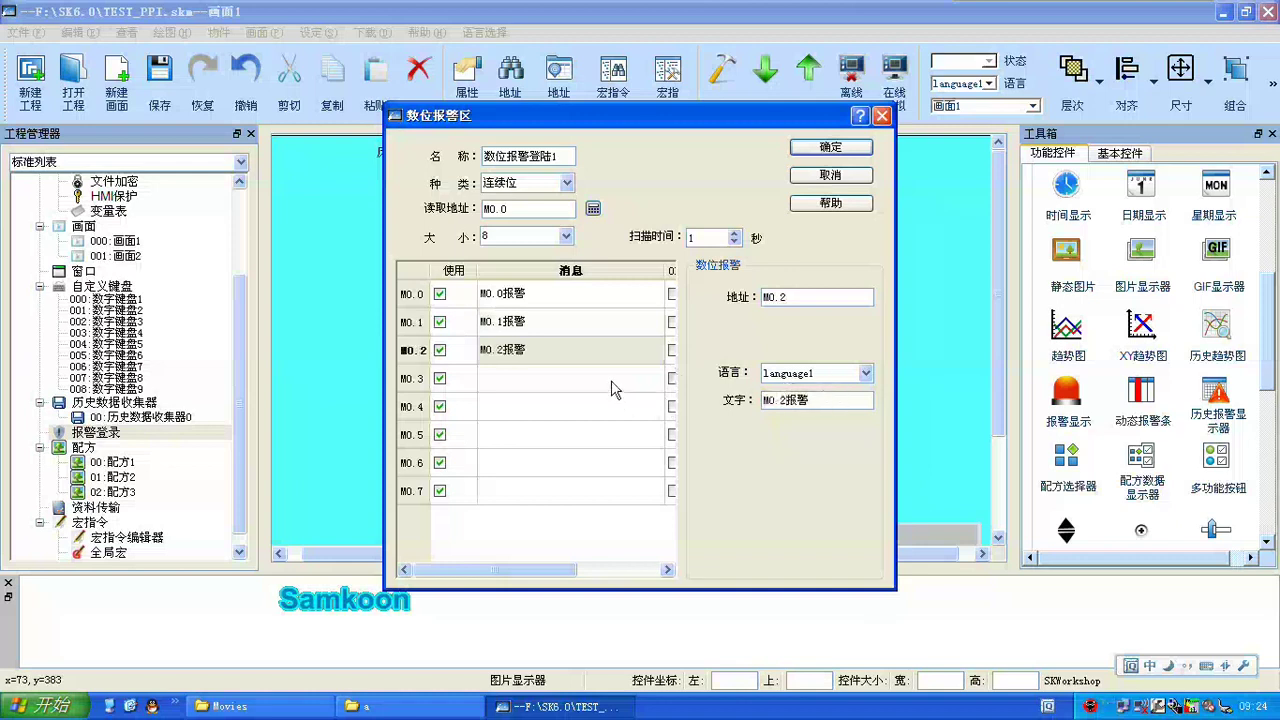
# Paste the copied alarm message for bit M0.3 and edit it to M0.3报警.
pyautogui.click(620, 380)
pyautogui.click(788, 400)
pyautogui.hotkey('ctrl', 'v')
pyautogui.press('Left')
pyautogui.press('Left')
pyautogui.press('BackSpace')
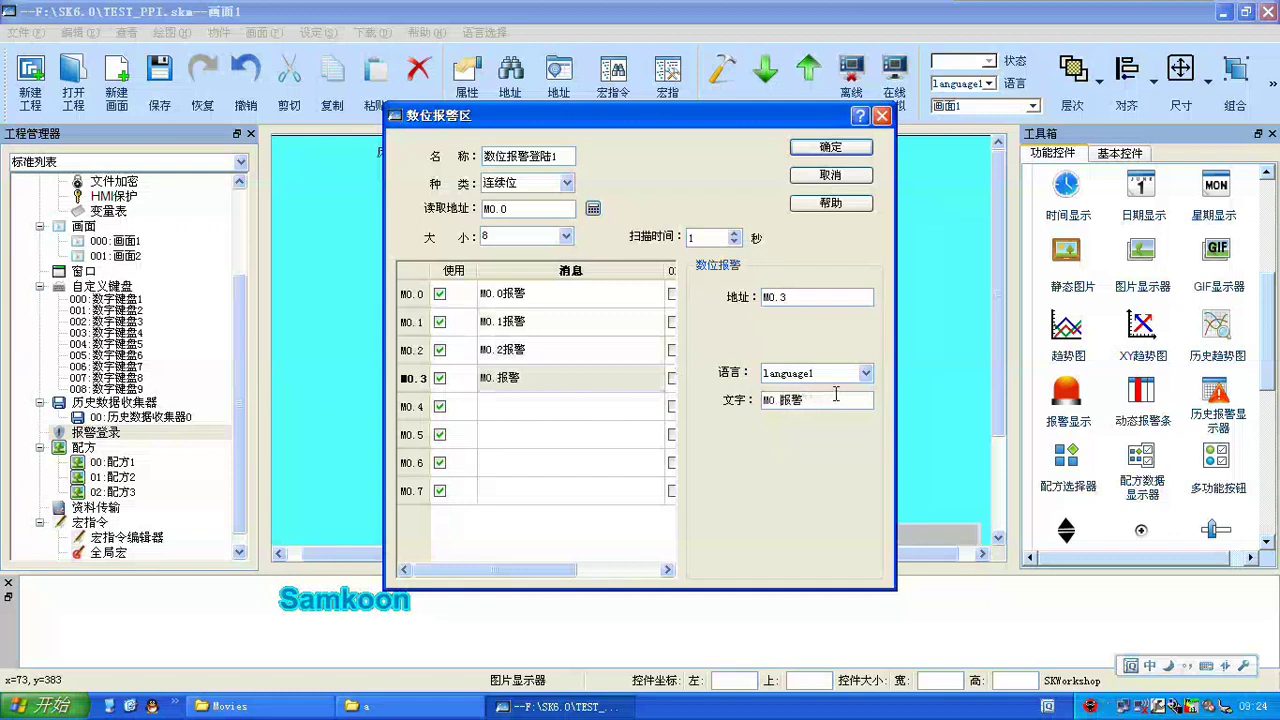
pyautogui.write('3')
# Paste the copied alarm message for bit M0.4 and edit it to M0.4报警.
pyautogui.click(620, 406)
pyautogui.click(798, 402)
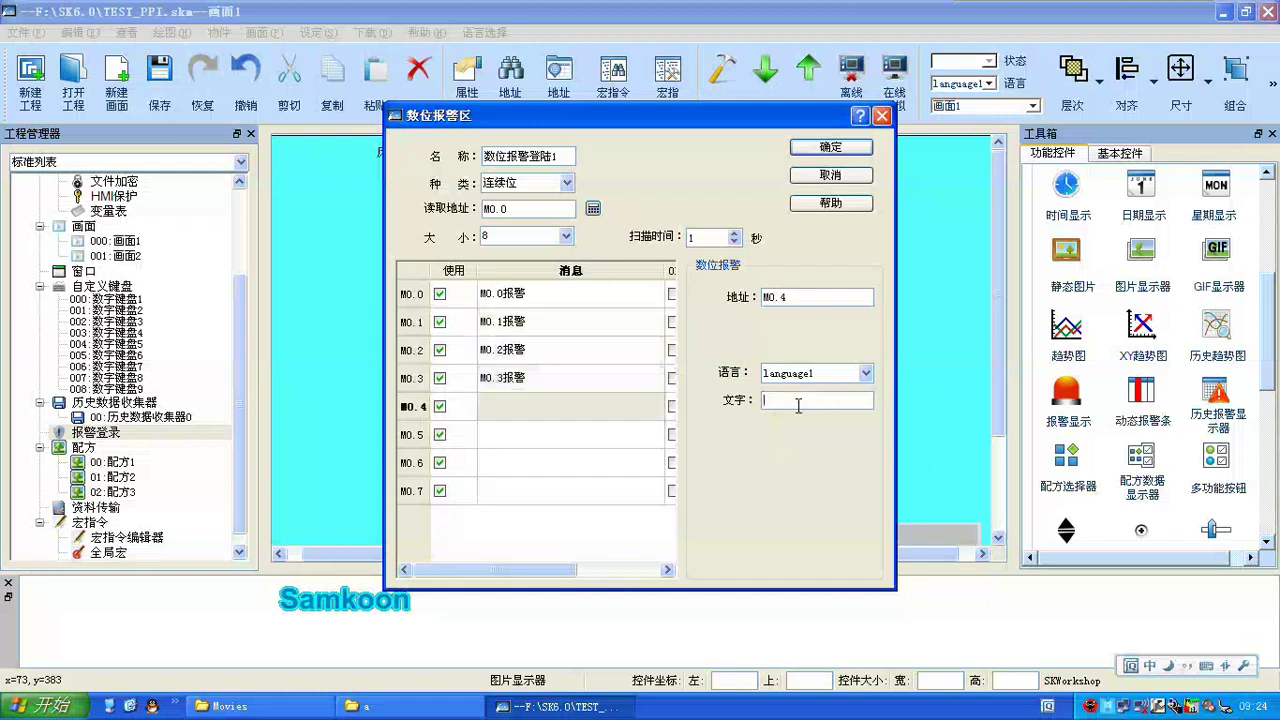
pyautogui.hotkey('ctrl', 'v')
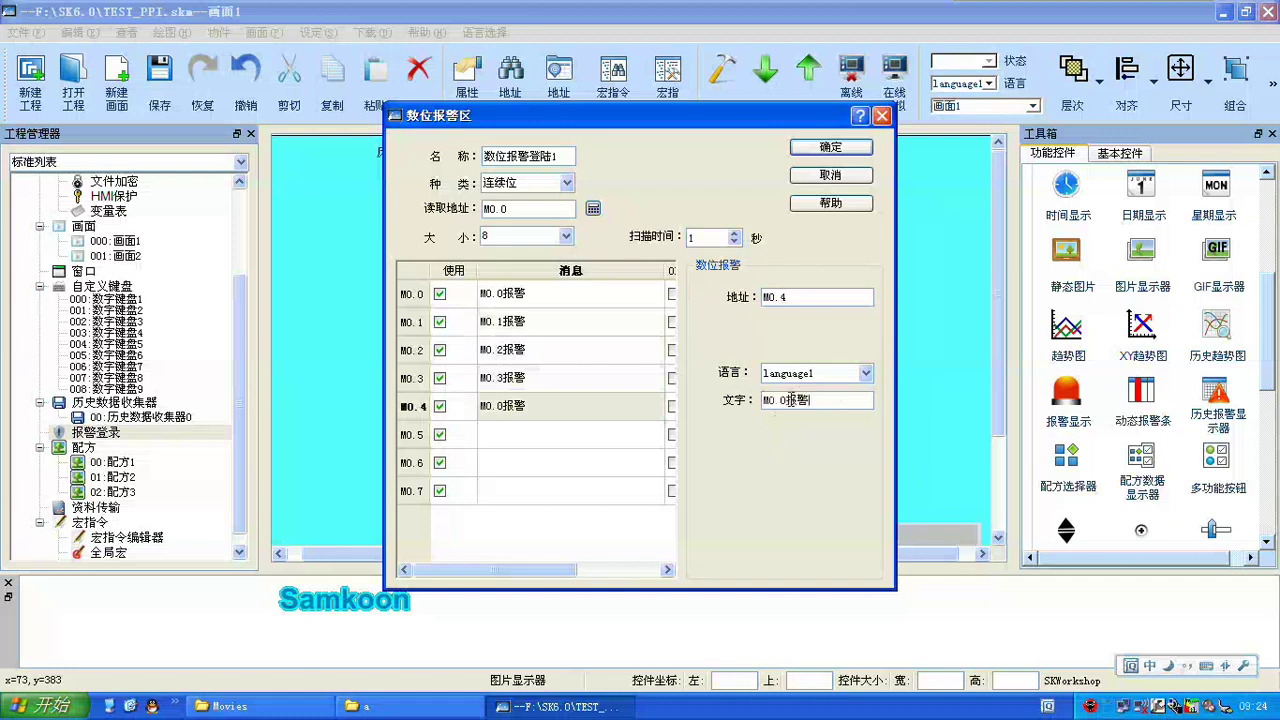
pyautogui.press('Left')
pyautogui.press('Left')
pyautogui.press('BackSpace')
pyautogui.write('4')
# Paste the copied alarm message for bit M0.5 and edit it to M0.5报警.
pyautogui.click(630, 435)
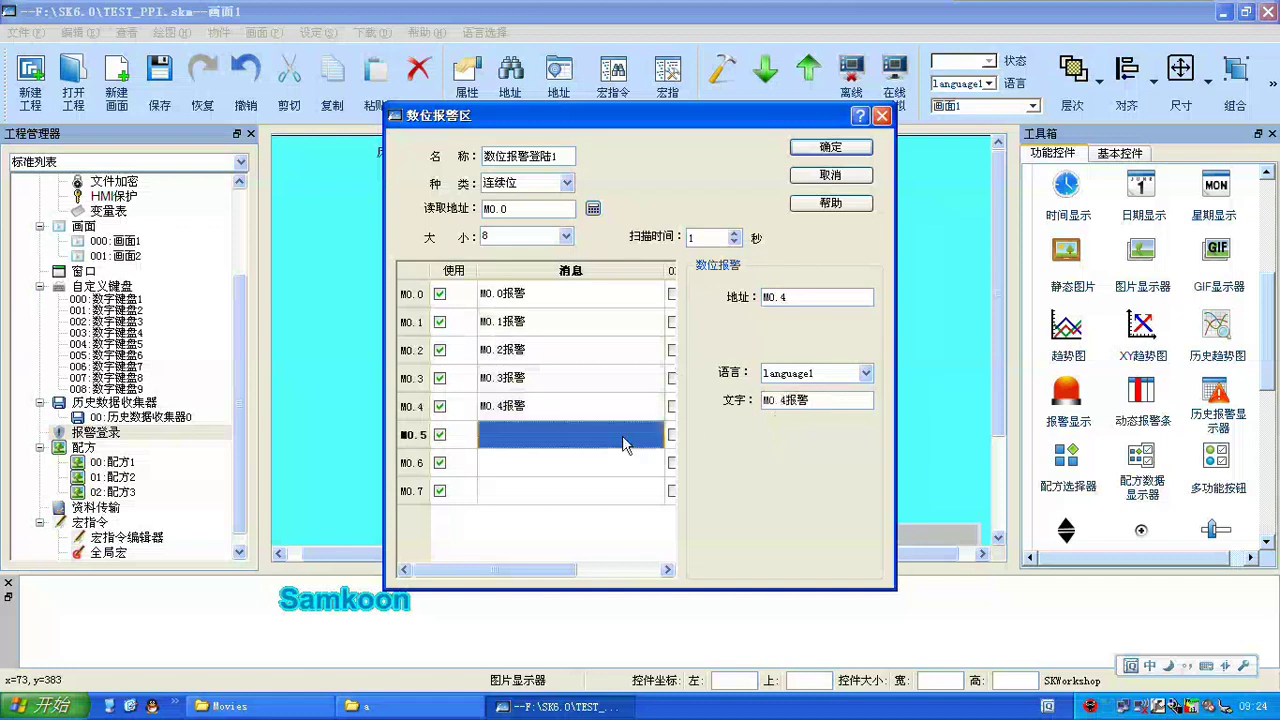
pyautogui.hotkey('ctrl', 'v')
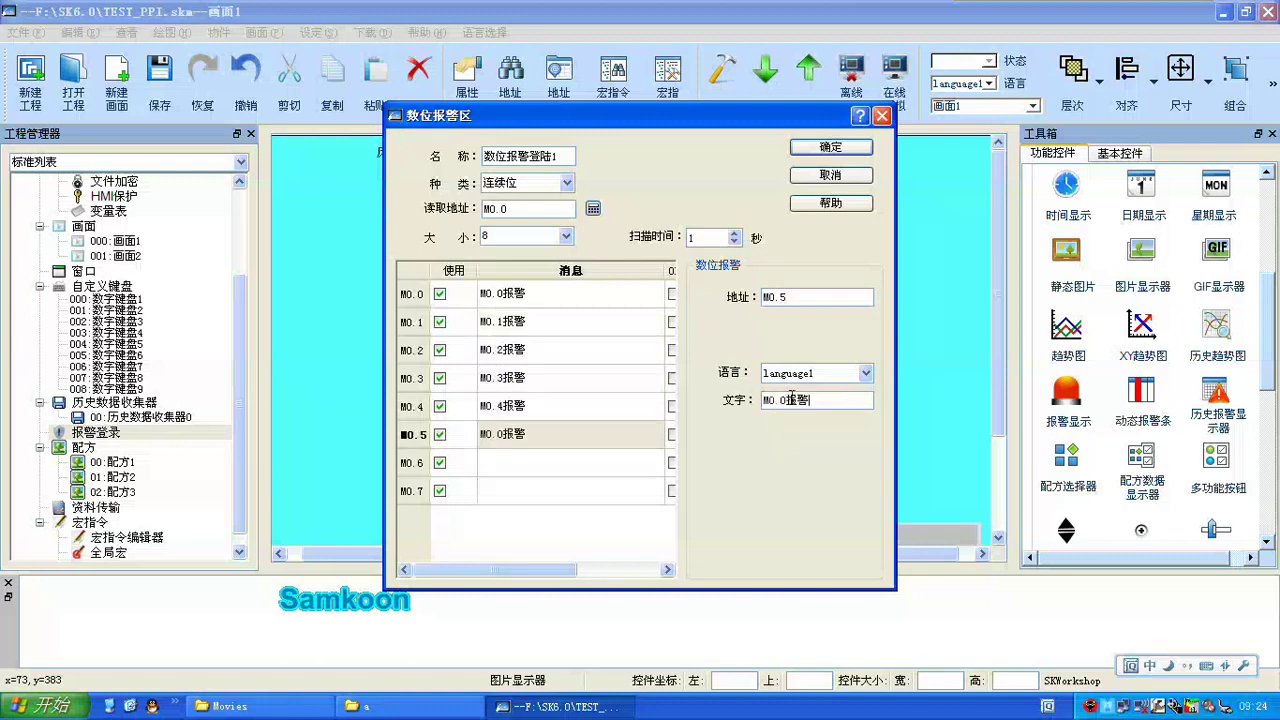
pyautogui.press('Left')
pyautogui.press('Left')
pyautogui.press('BackSpace')
pyautogui.write('5')
# Paste the copied alarm message for bit M0.6 and edit it to M0.6报警.
pyautogui.click(567, 470)
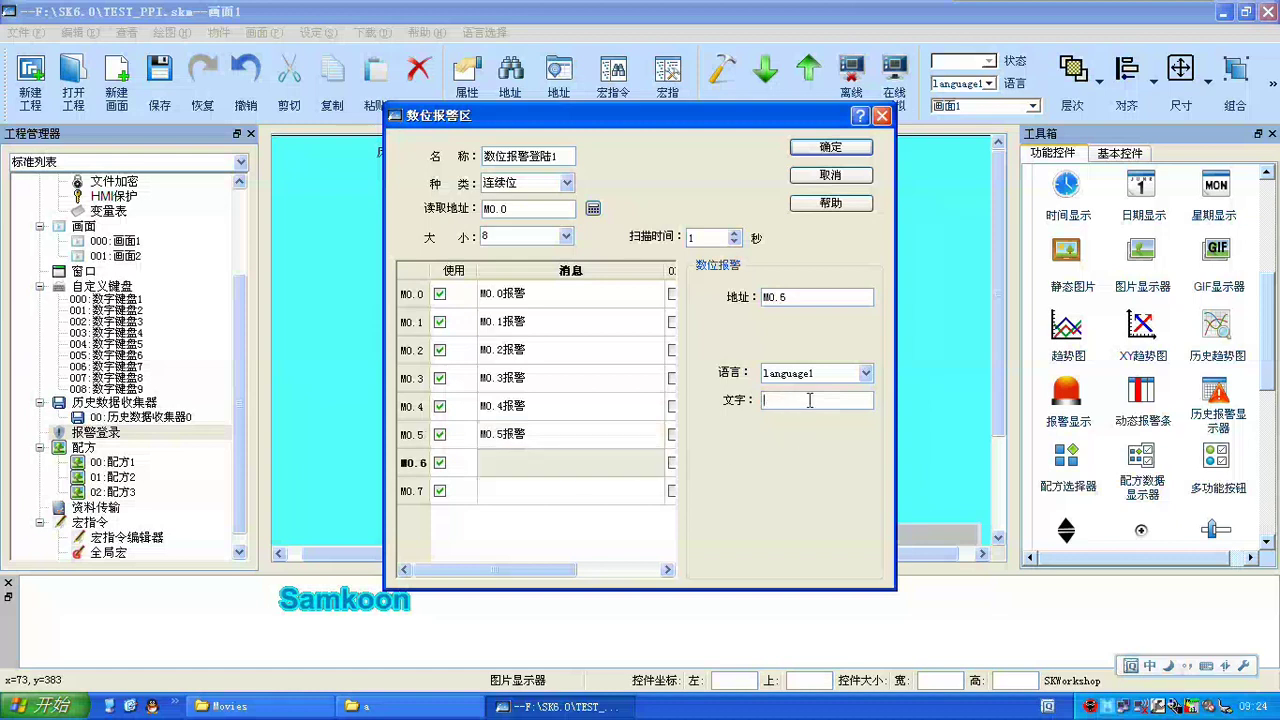
pyautogui.hotkey('ctrl', 'v')
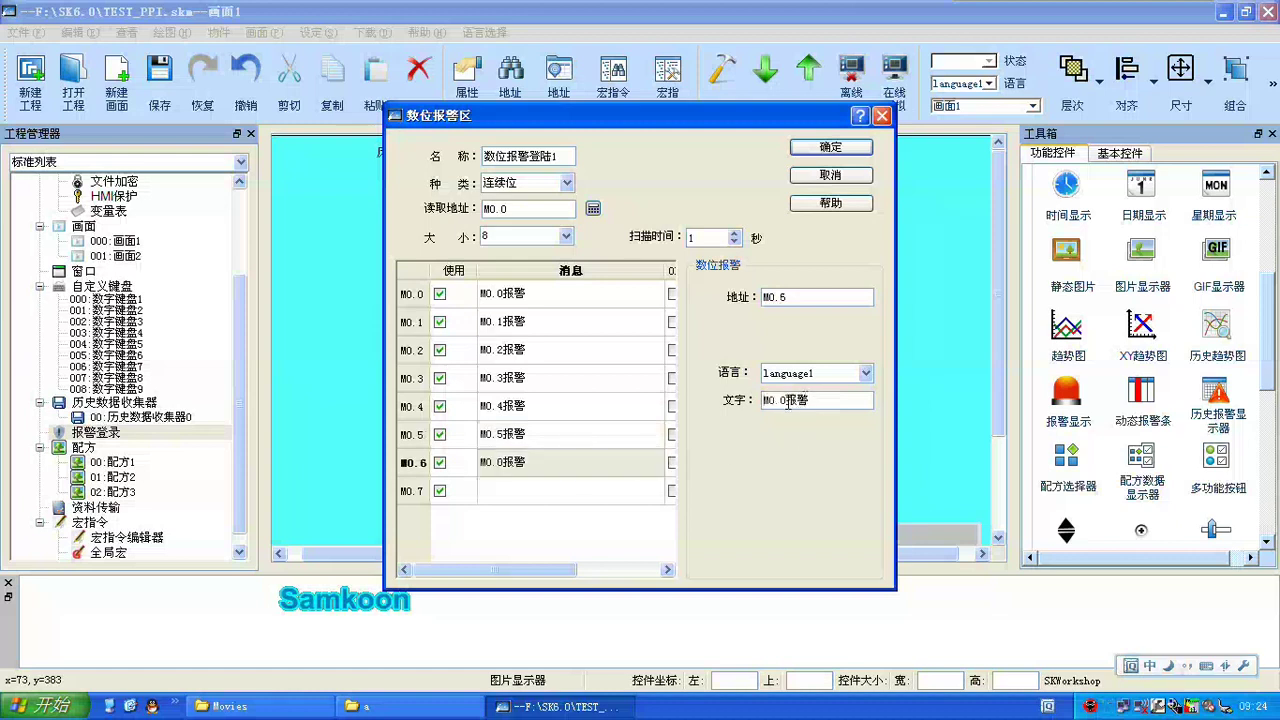
pyautogui.press('Left')
pyautogui.press('Left')
pyautogui.press('BackSpace')
pyautogui.write('6')
# Paste the copied alarm message for bit M0.7 and edit it to M0.7报警.
pyautogui.click(593, 491)
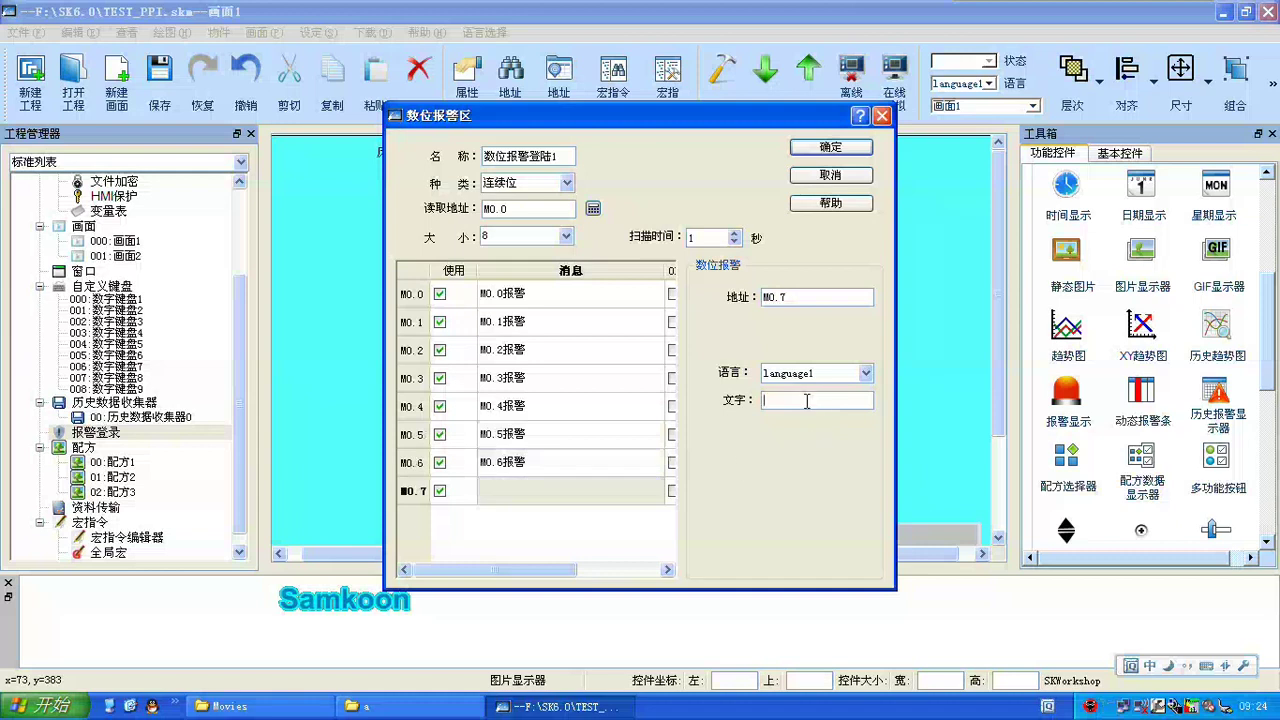
pyautogui.click(806, 405)
pyautogui.hotkey('ctrl', 'v')
pyautogui.press('Left')
pyautogui.press('Left')
pyautogui.press('BackSpace')
pyautogui.write('7')
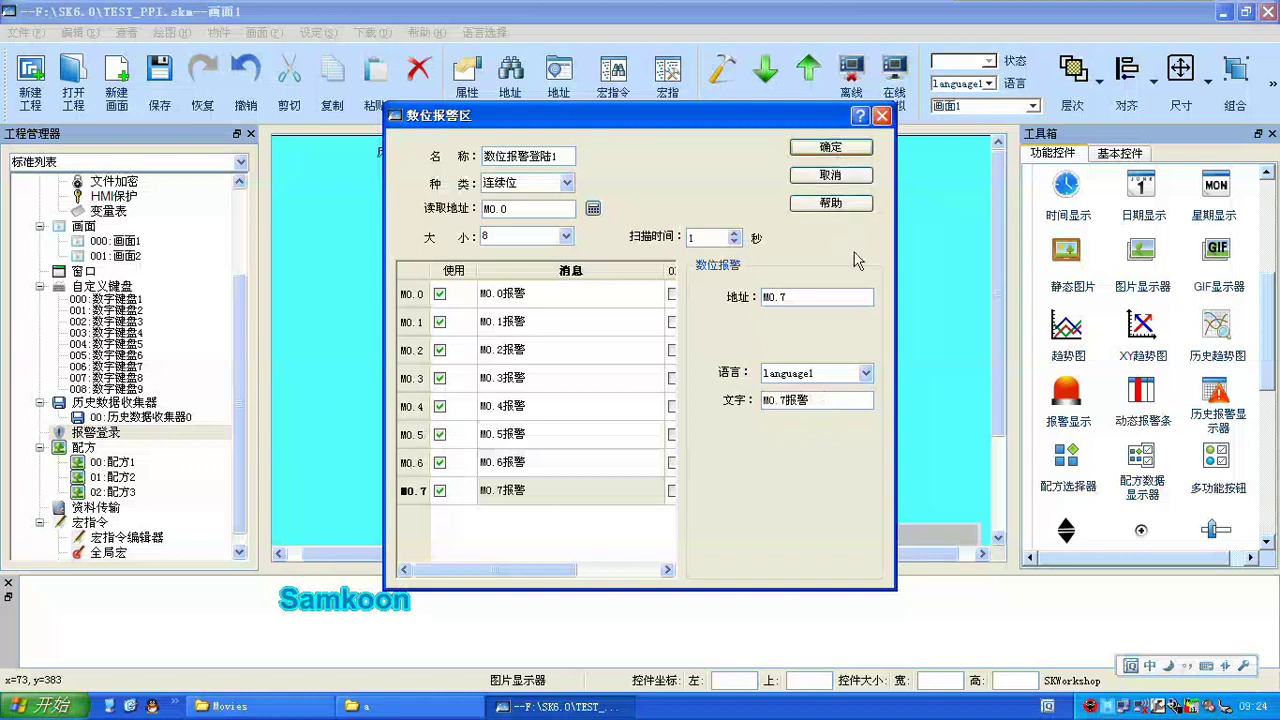
# Review the language and type options of the digital alarm area and save the registration.
pyautogui.click(865, 373)
pyautogui.click(873, 340)
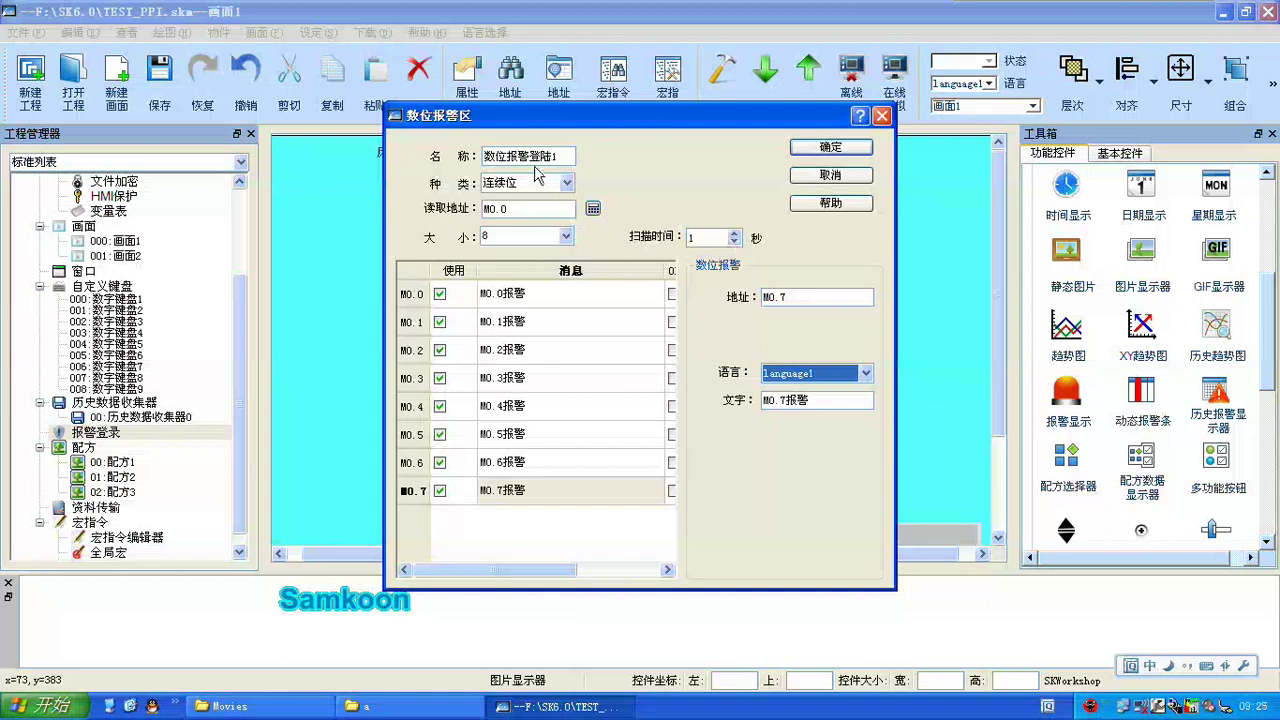
pyautogui.click(566, 183)
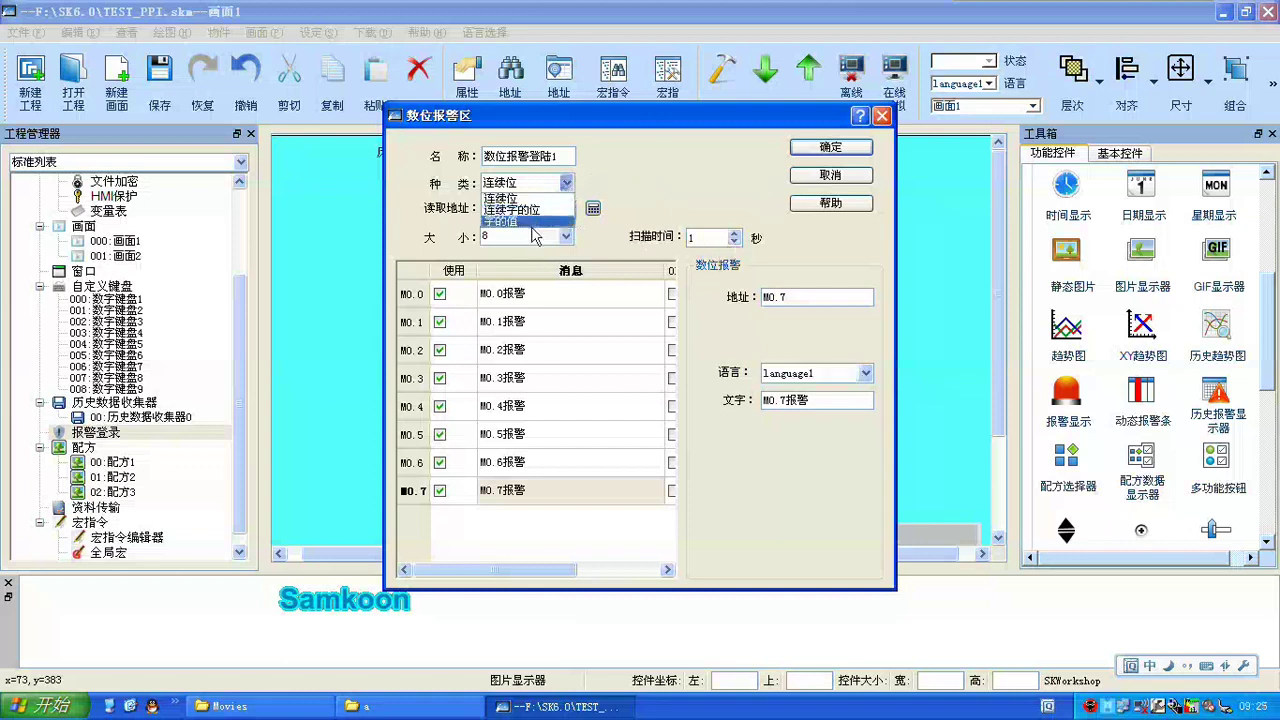
pyautogui.click(686, 188)
pyautogui.click(853, 152)
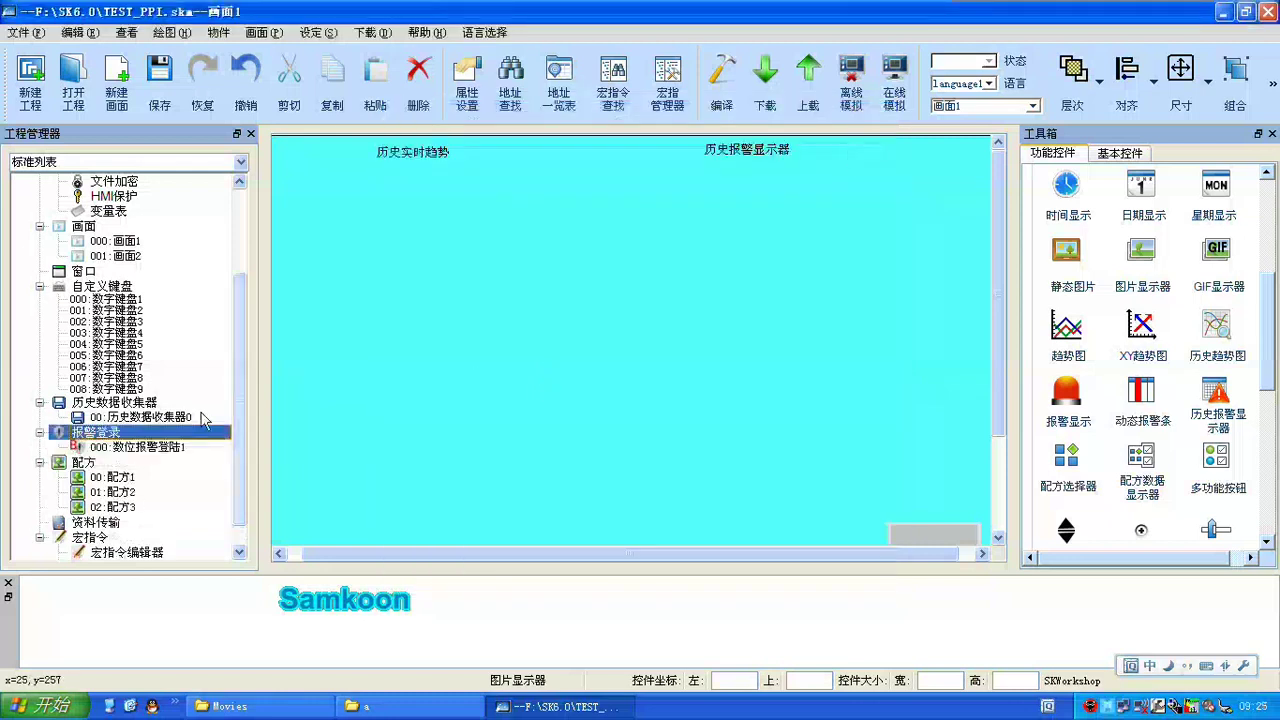
# Add an analog alarm registration (类比报警登录) and set its read address to VW0 on 连接1.
pyautogui.rightClick(115, 432)
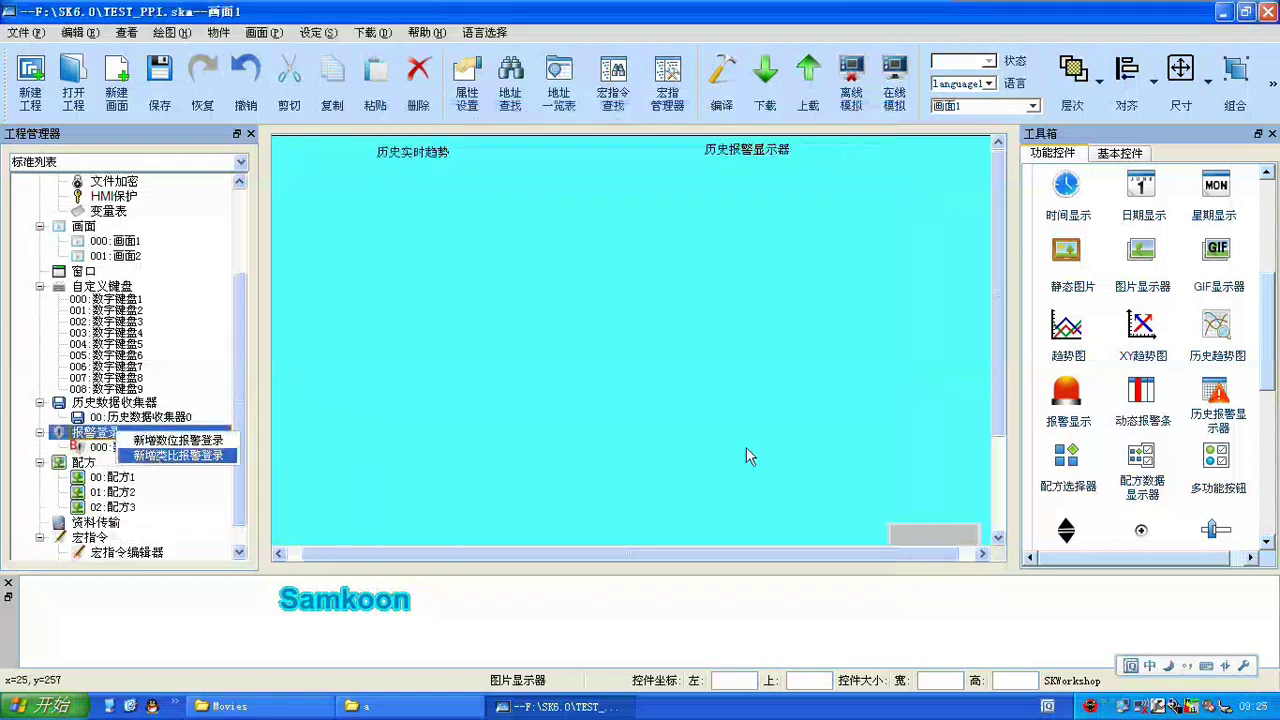
pyautogui.press('Return')
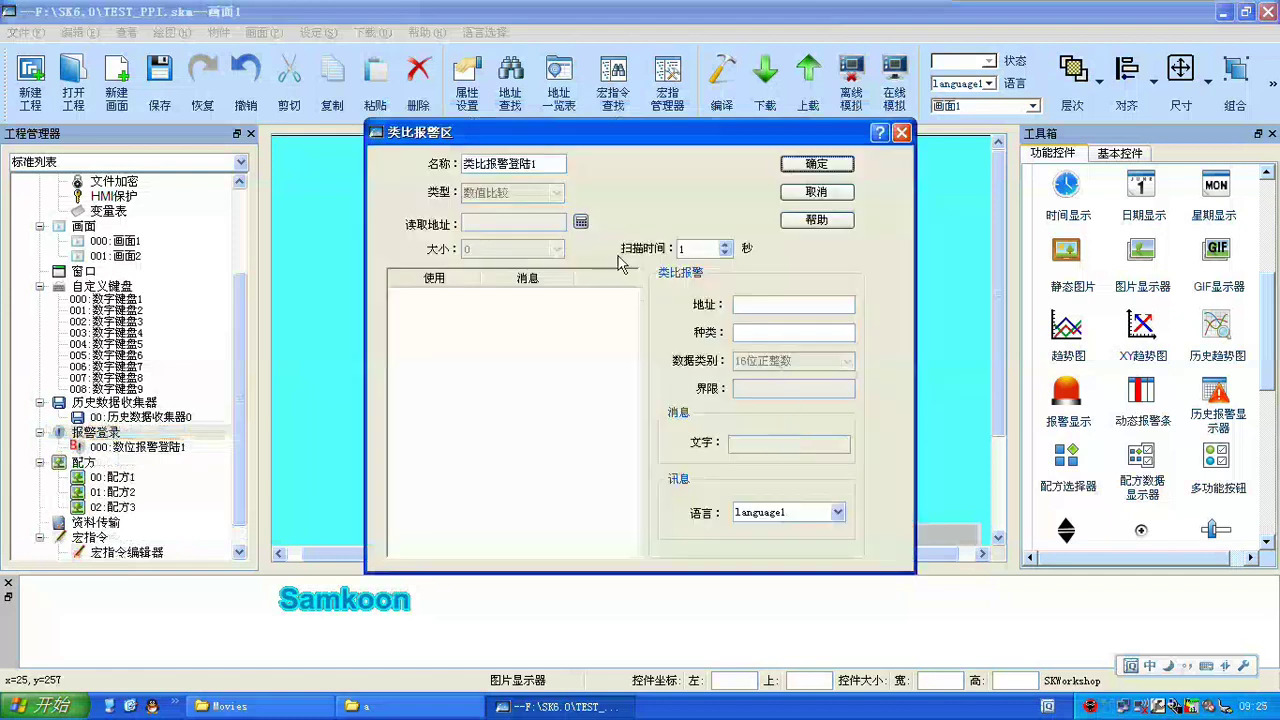
pyautogui.click(580, 223)
pyautogui.click(675, 287)
pyautogui.click(666, 309)
pyautogui.click(663, 314)
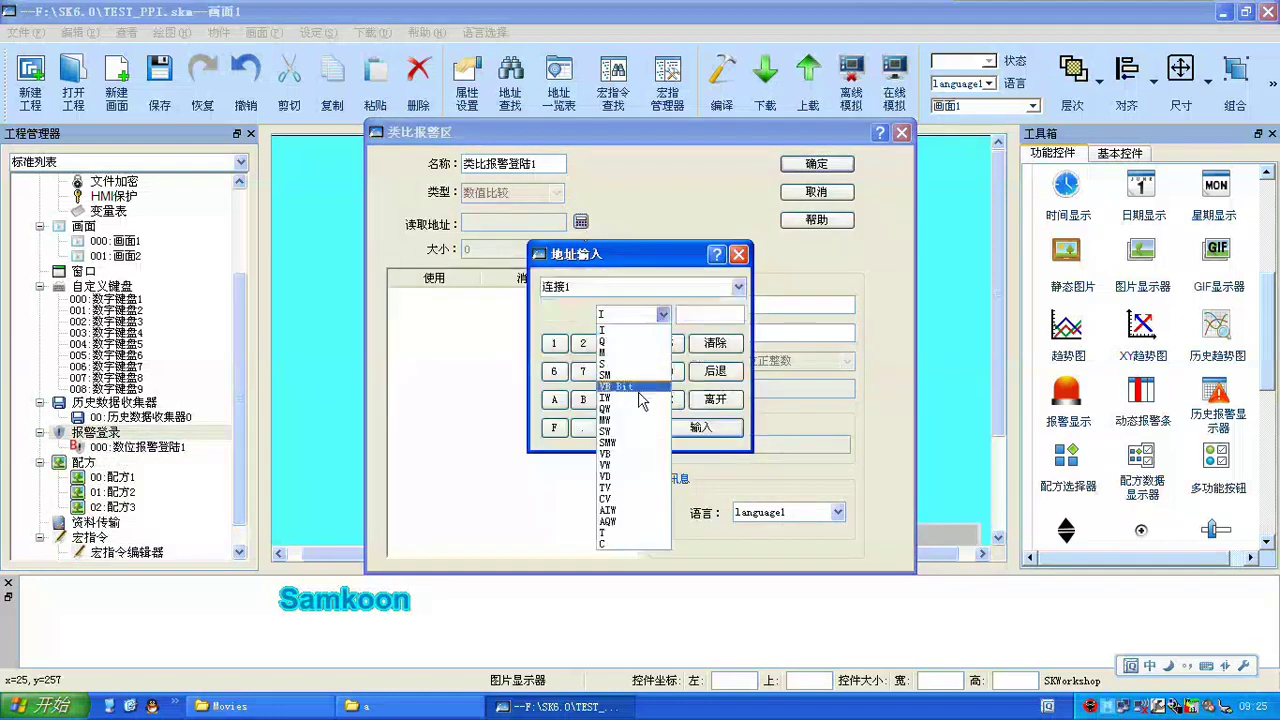
pyautogui.click(640, 465)
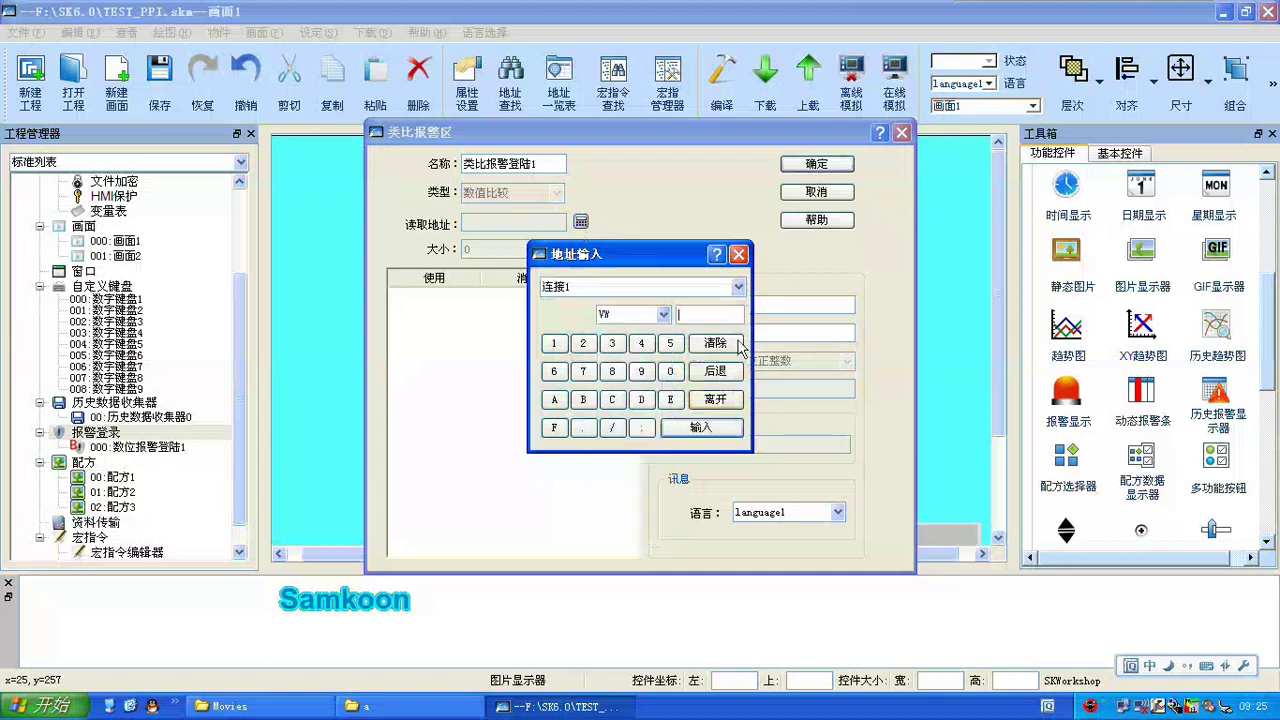
pyautogui.write('0')
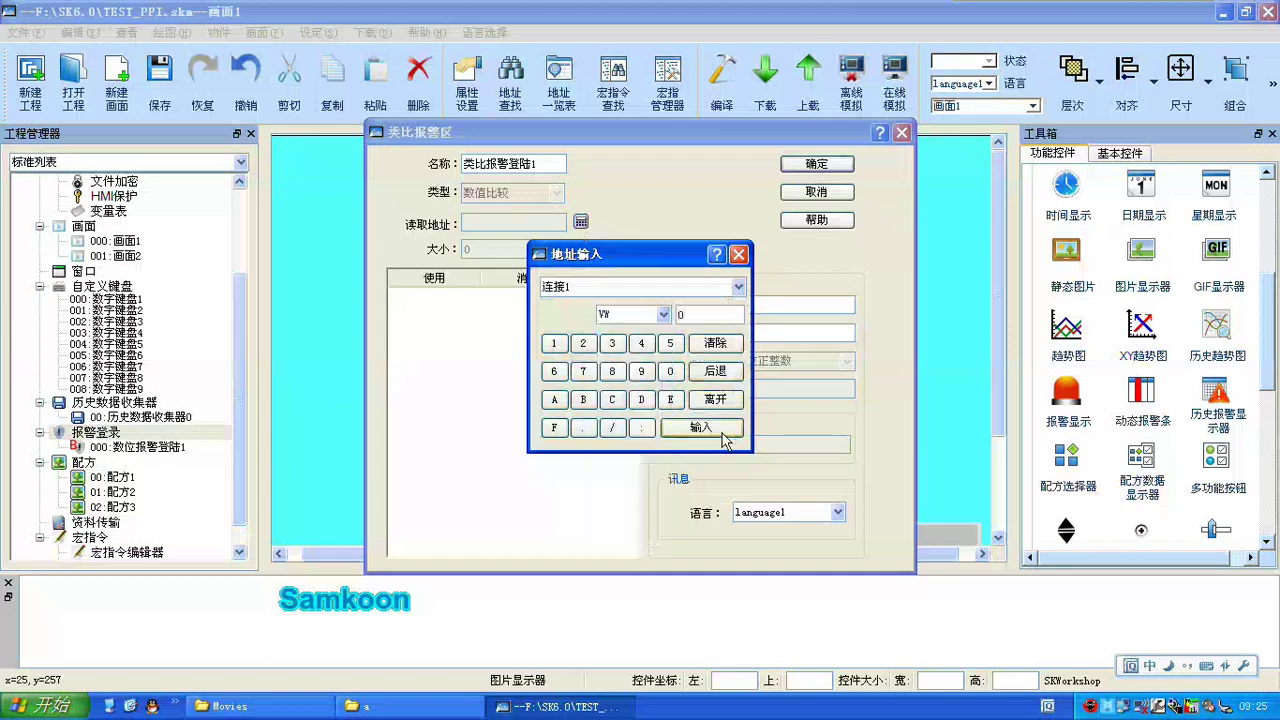
pyautogui.click(726, 428)
# Set the analog alarm area's size to 1 and accept the reduction of alarm definitions.
pyautogui.click(556, 249)
pyautogui.click(530, 290)
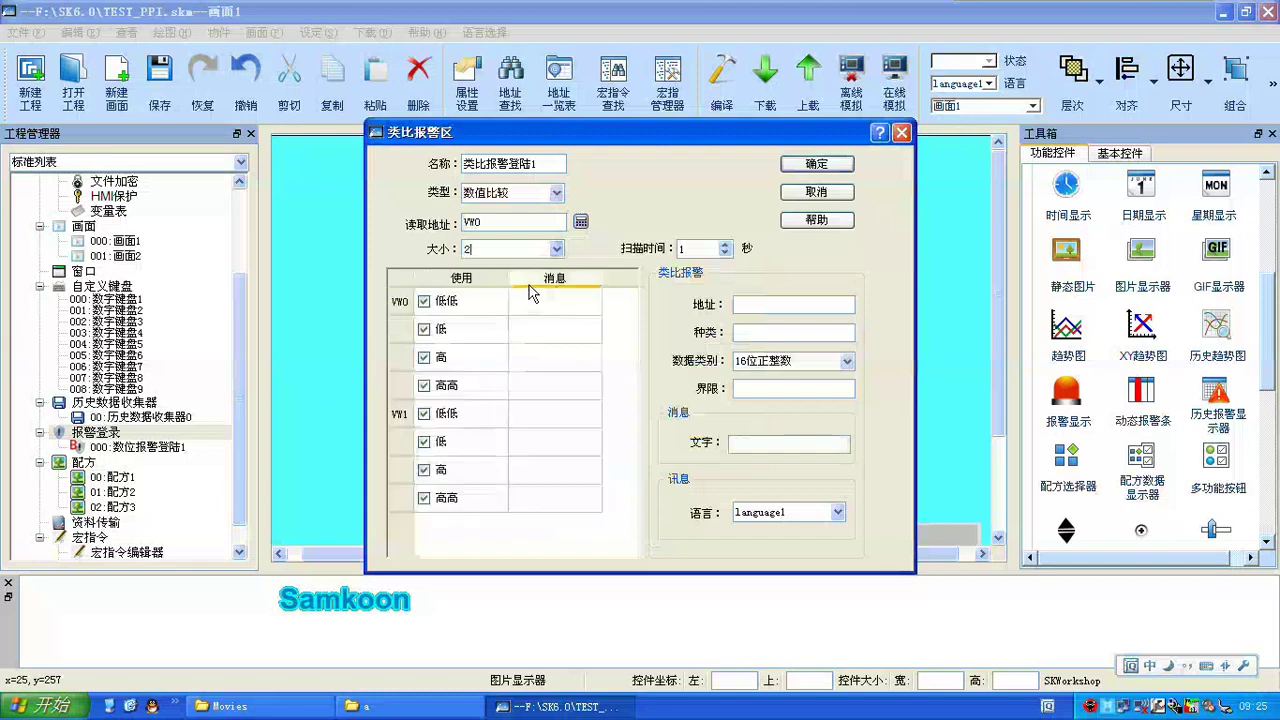
pyautogui.click(556, 249)
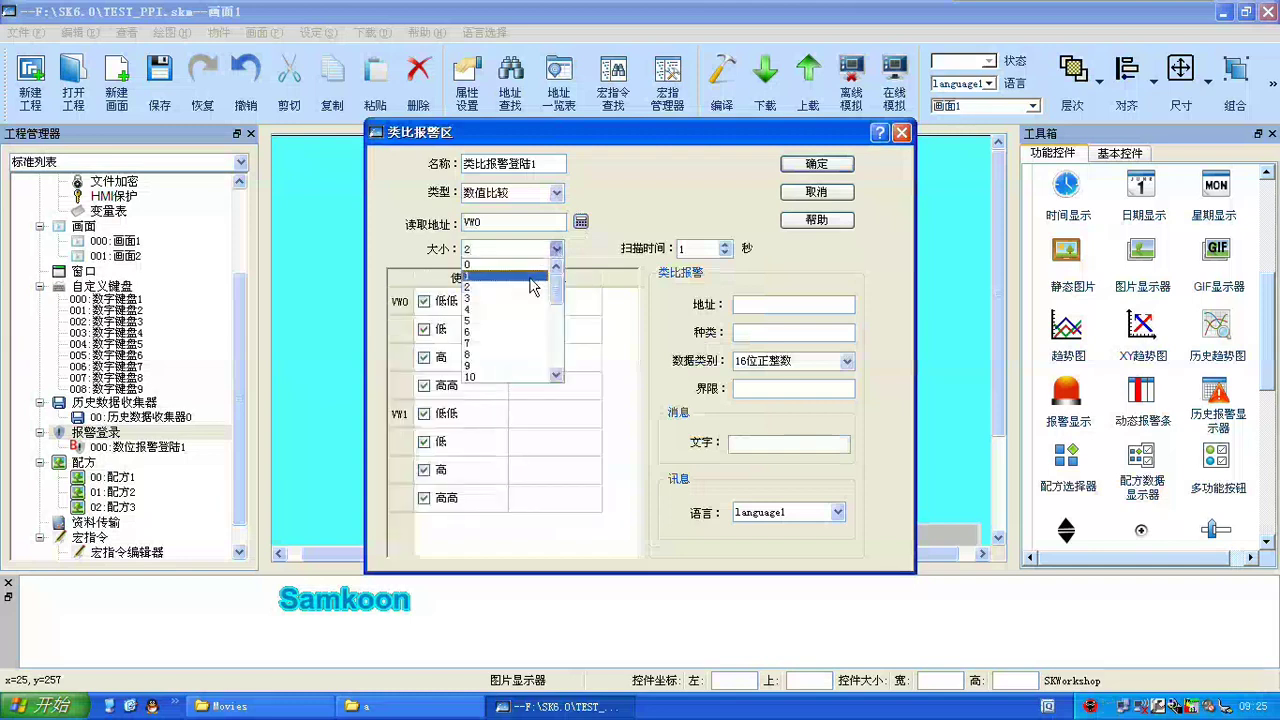
pyautogui.click(531, 280)
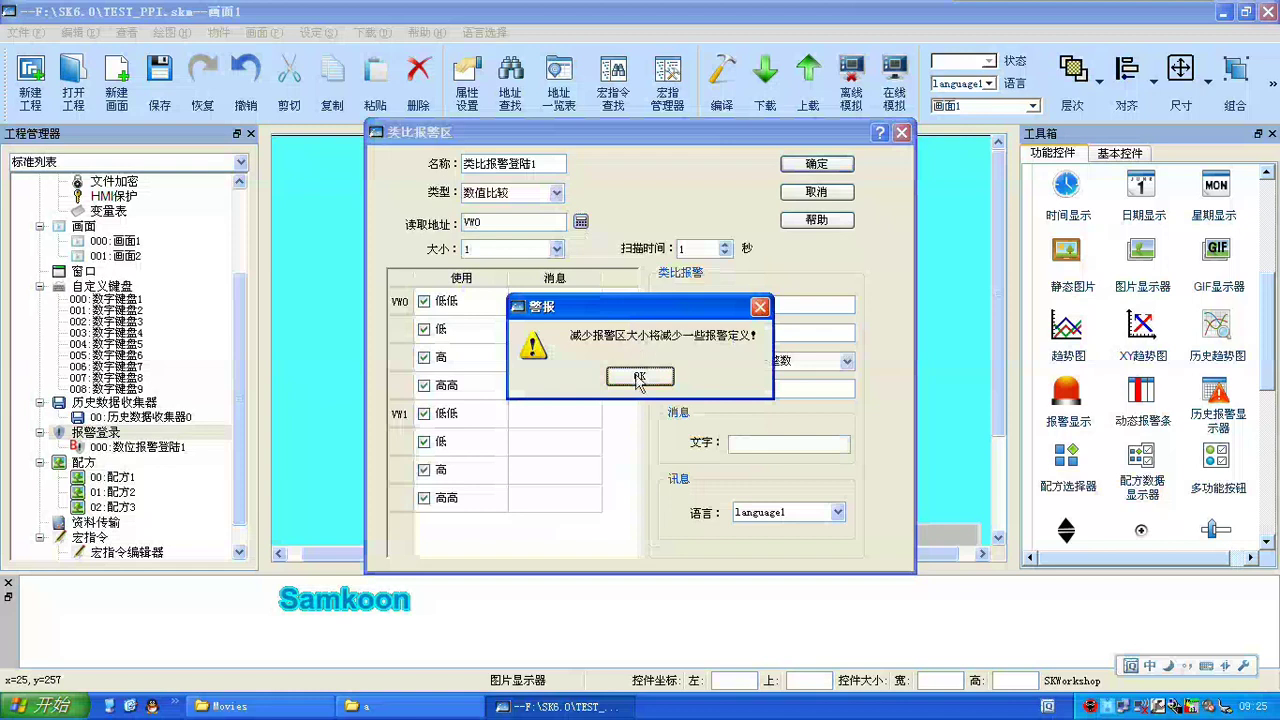
pyautogui.click(643, 378)
# Define the 低低 alarm of VW0 with limit 20 and the message 温度过低.
pyautogui.click(546, 302)
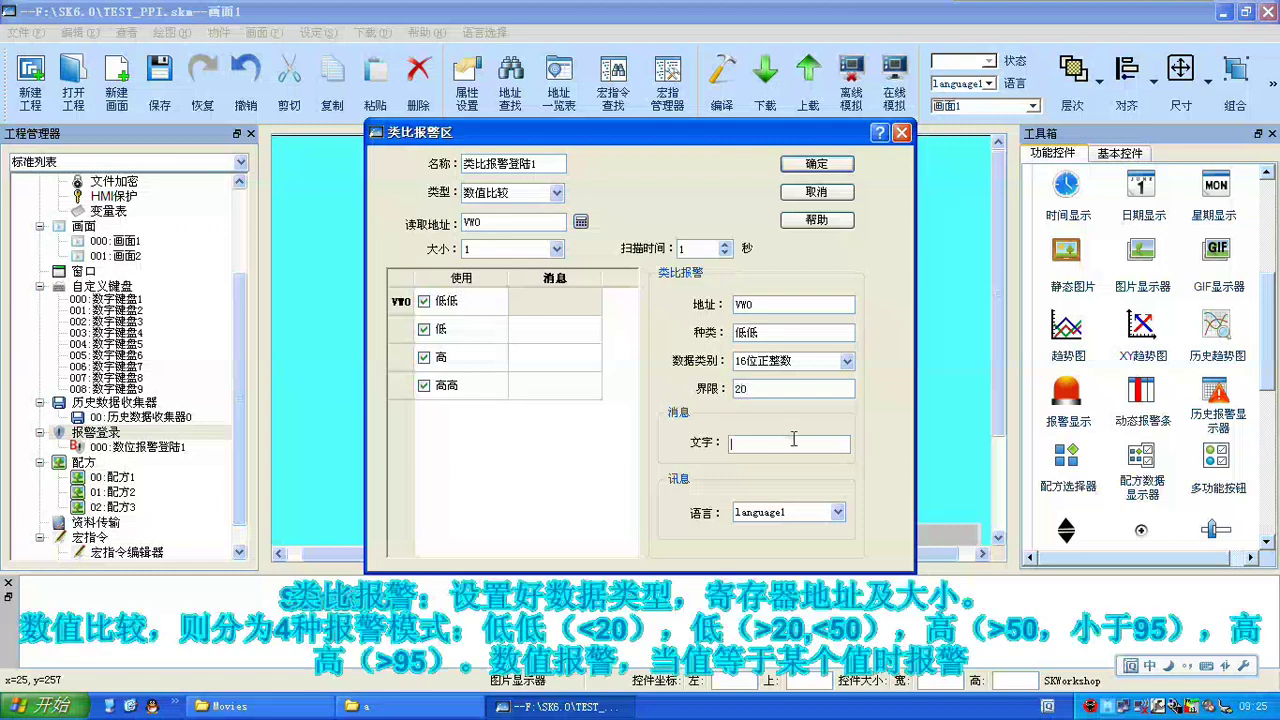
pyautogui.write('温度gu')
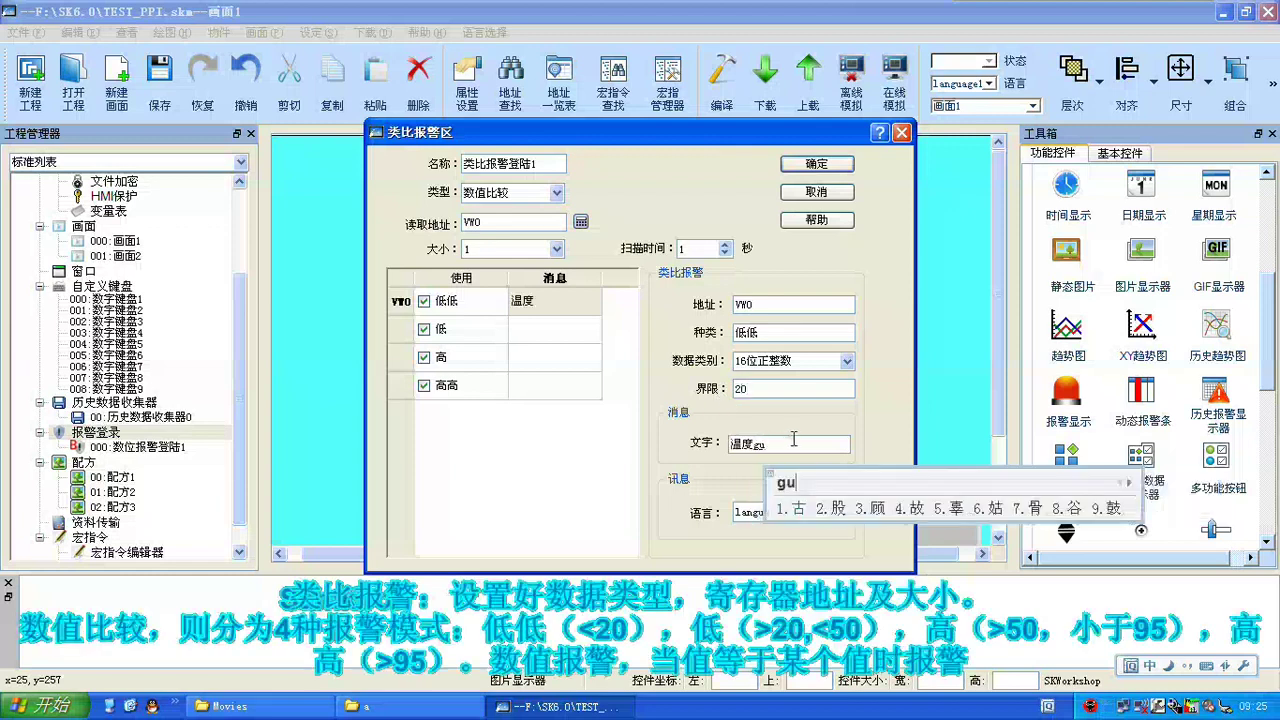
pyautogui.write('odi')
pyautogui.press('space')
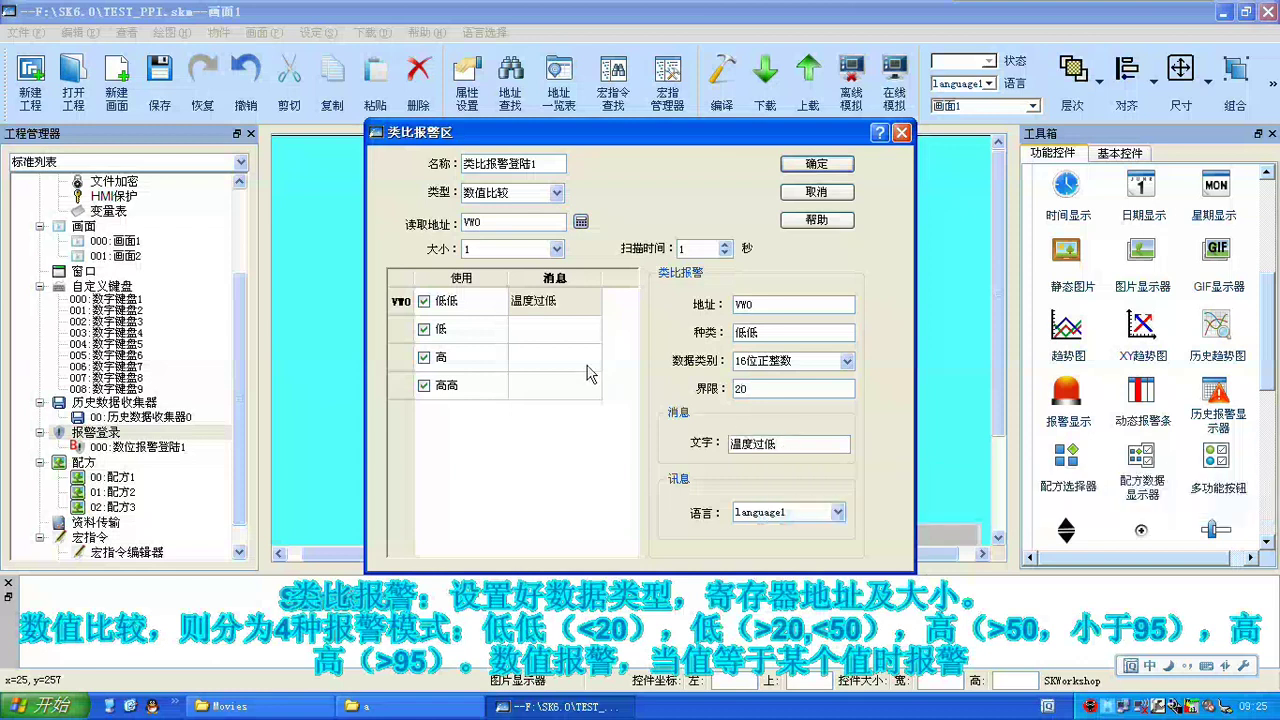
# Define the 低 alarm of VW0 with limit 35 and the message 温度低.
pyautogui.click(560, 330)
pyautogui.moveTo(776, 388); pyautogui.dragTo(688, 395)
pyautogui.write('50')
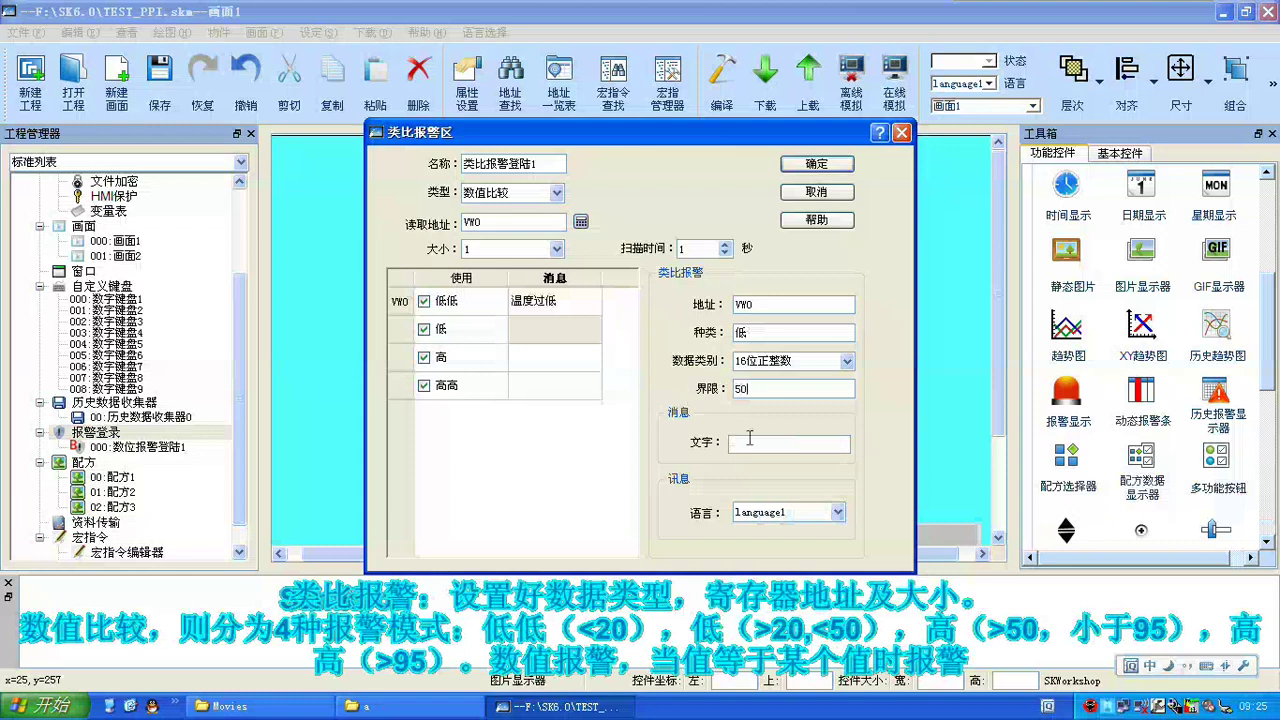
pyautogui.moveTo(683, 390); pyautogui.dragTo(706, 393)
pyautogui.write('35')
pyautogui.click(758, 451)
pyautogui.write('wendu')
pyautogui.press('space')
pyautogui.write('di')
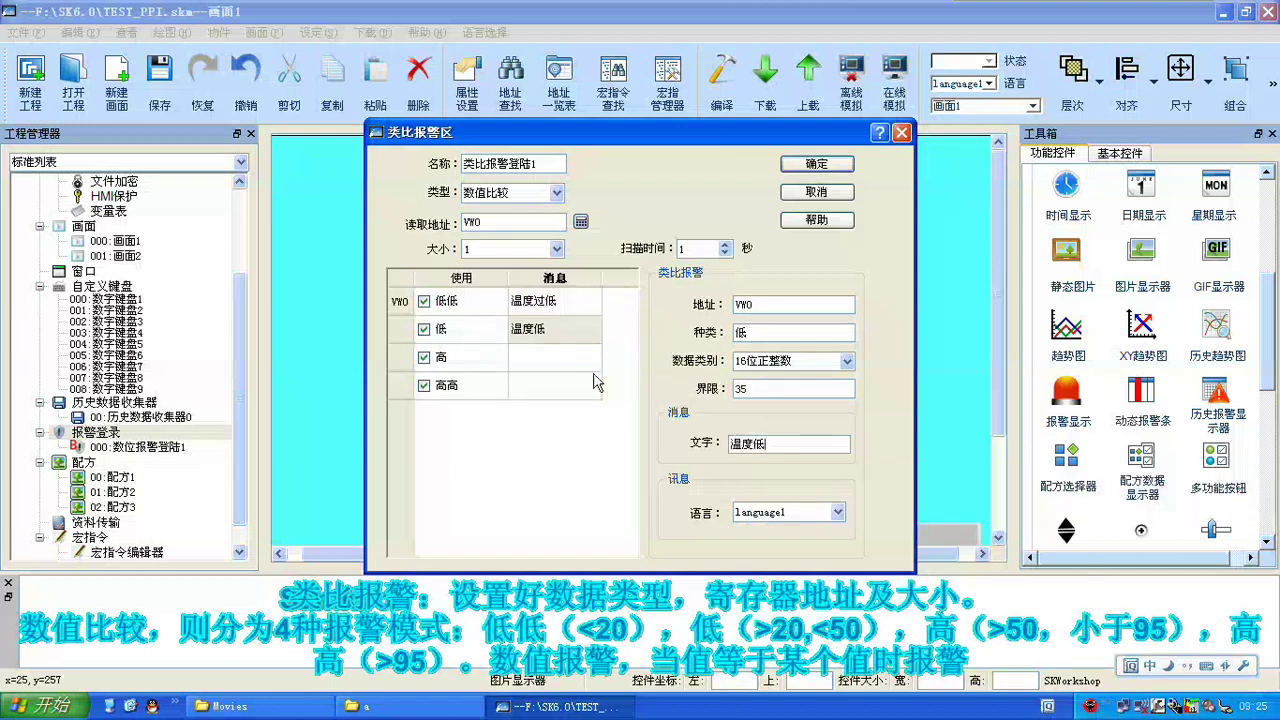
# Define the 高 alarm of VW0 with limit 80 and the message 温度高.
pyautogui.click(564, 364)
pyautogui.doubleClick(735, 389)
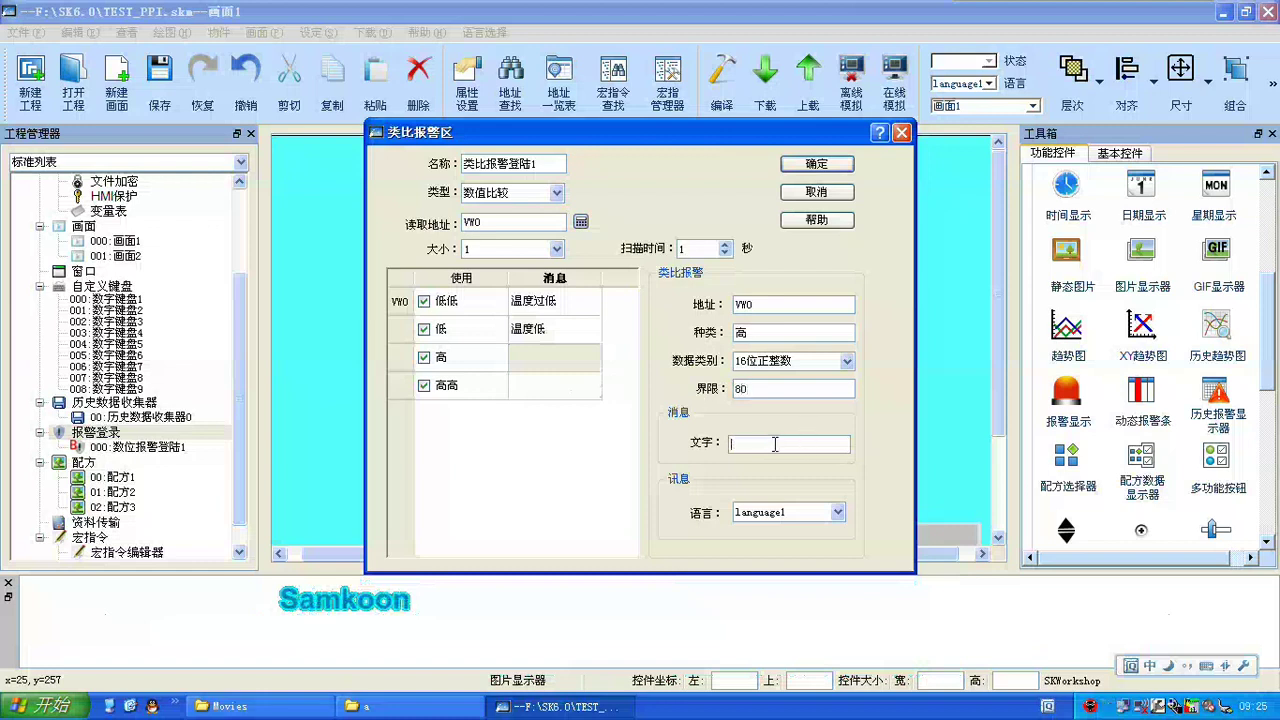
pyautogui.write('wendu')
pyautogui.press('space')
pyautogui.write('gao2')
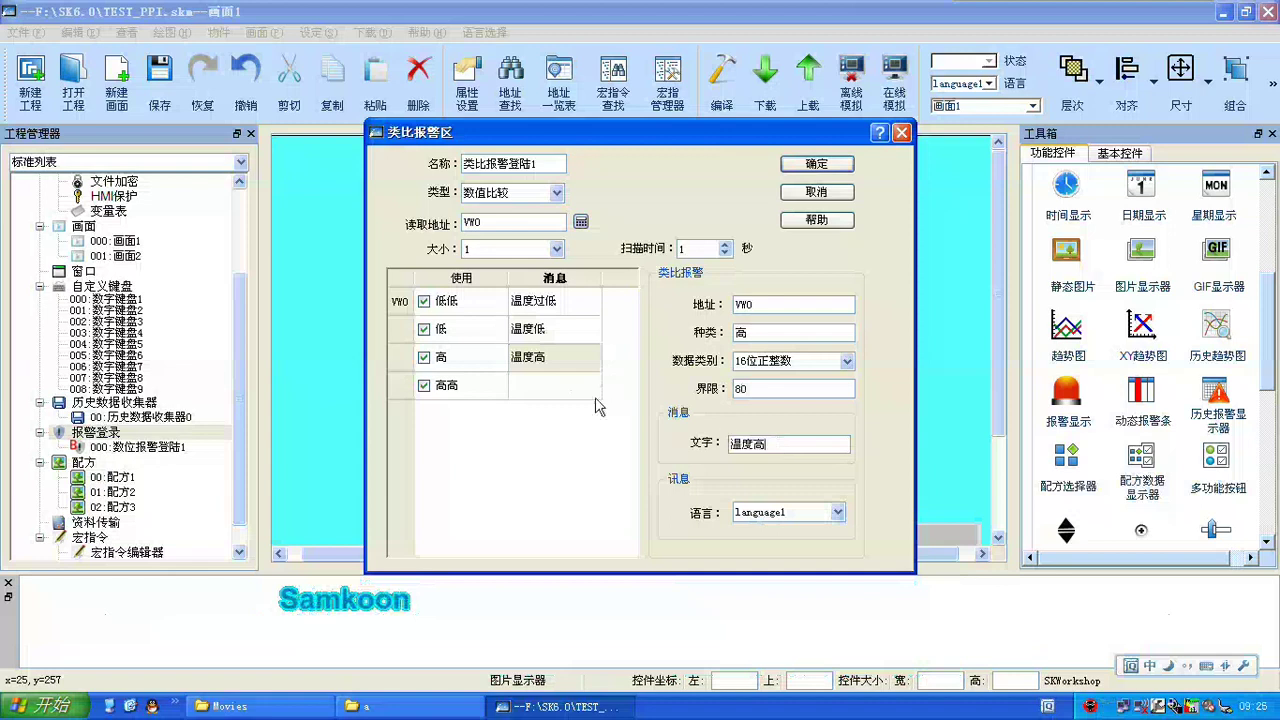
# Define the 高高 alarm of VW0 with limit 95 and the message 温度过高, and save the analog alarm registration.
pyautogui.click(560, 390)
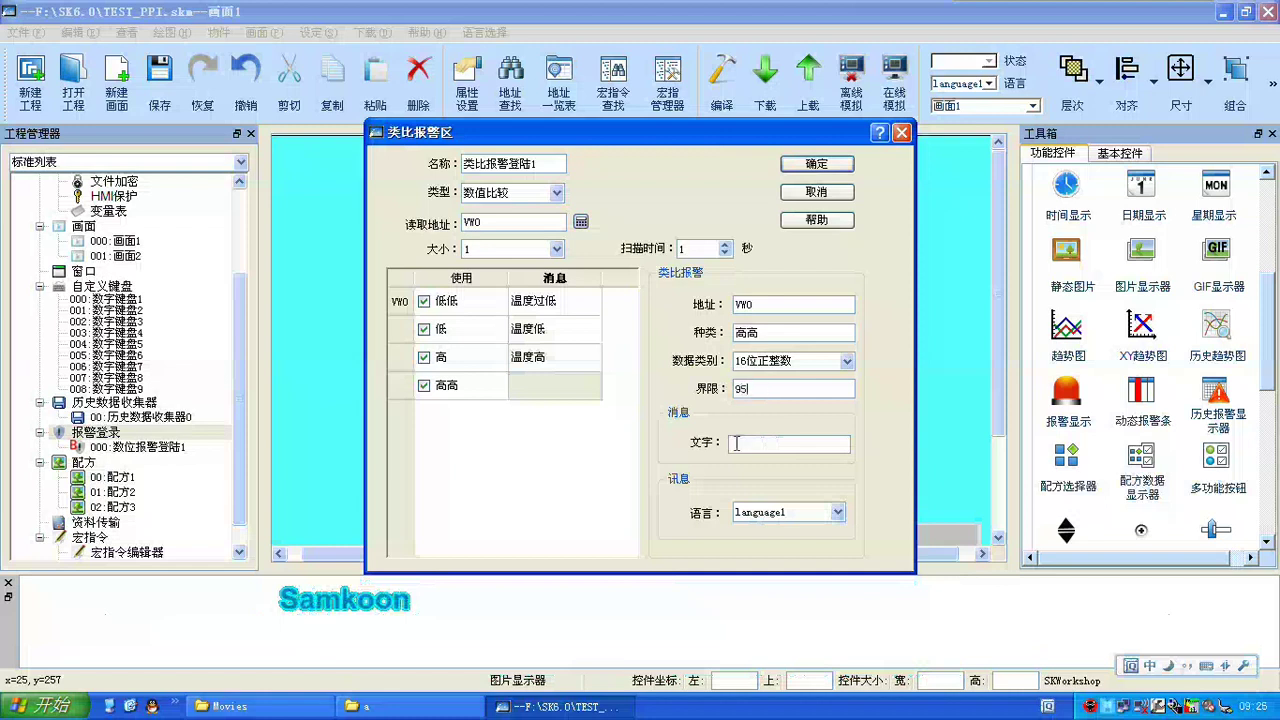
pyautogui.write('wendu')
pyautogui.press('space')
pyautogui.write('g')
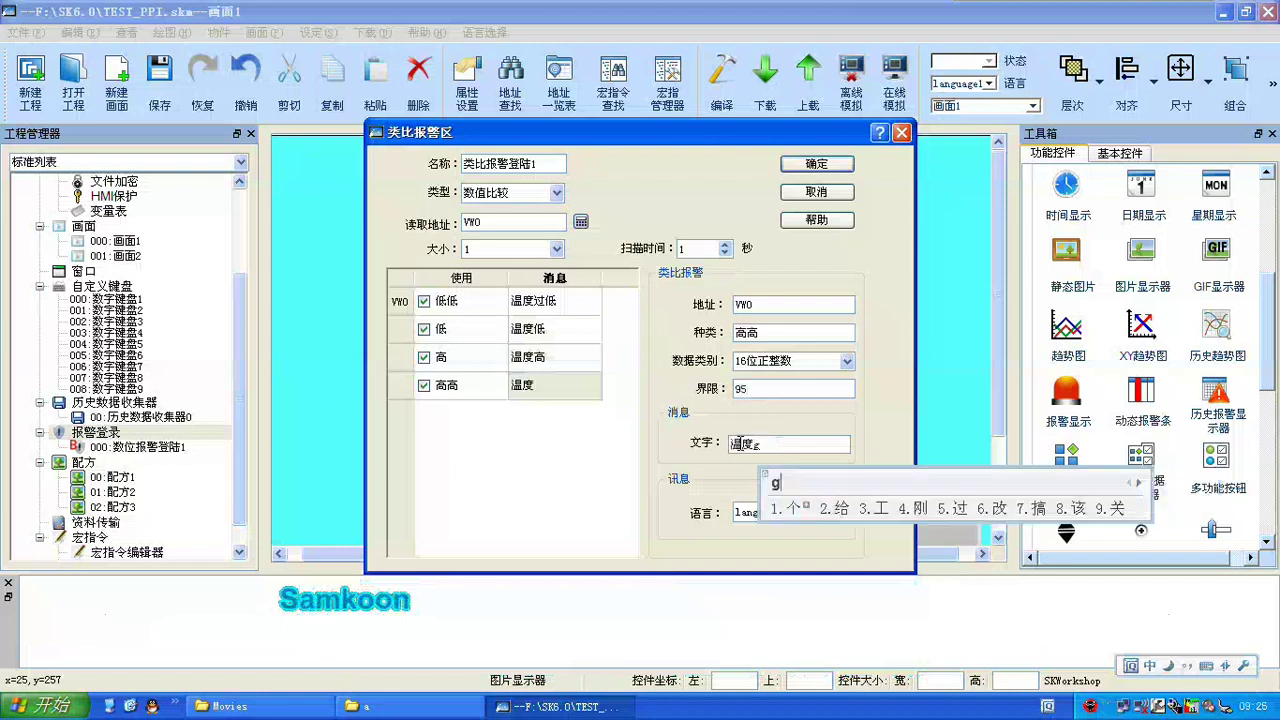
pyautogui.write('uogao')
pyautogui.press('space')
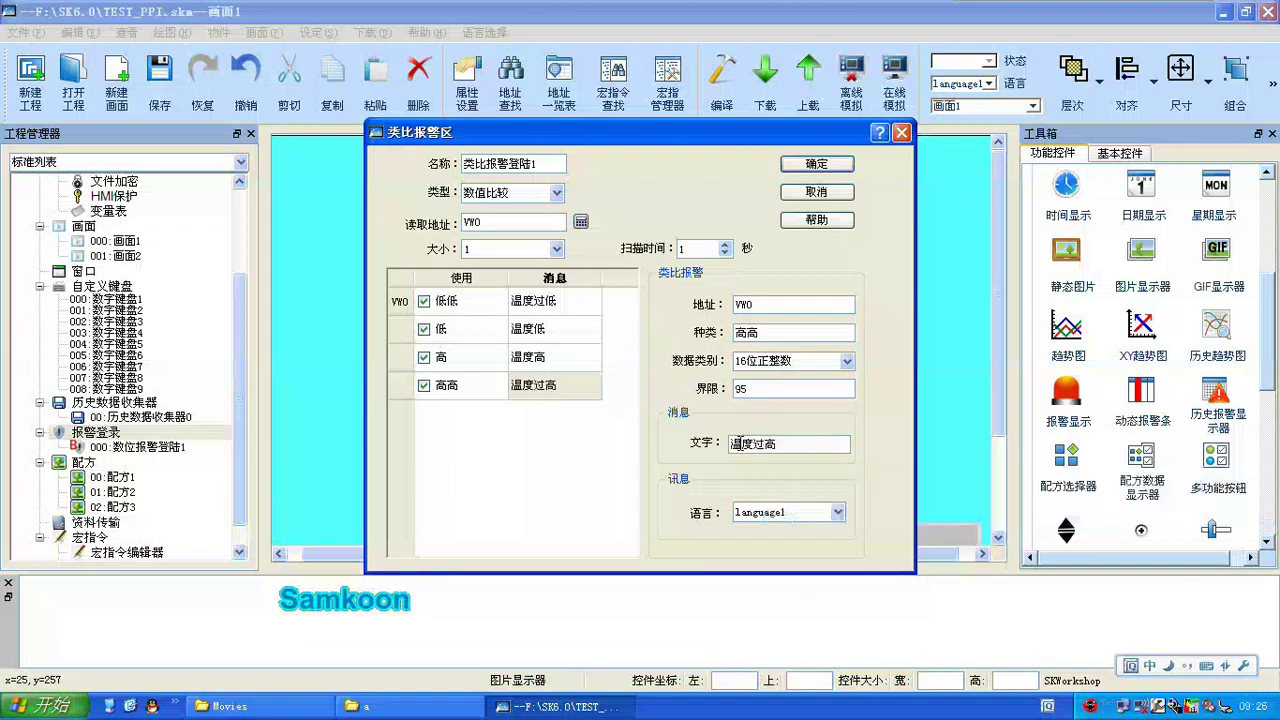
pyautogui.click(830, 166)
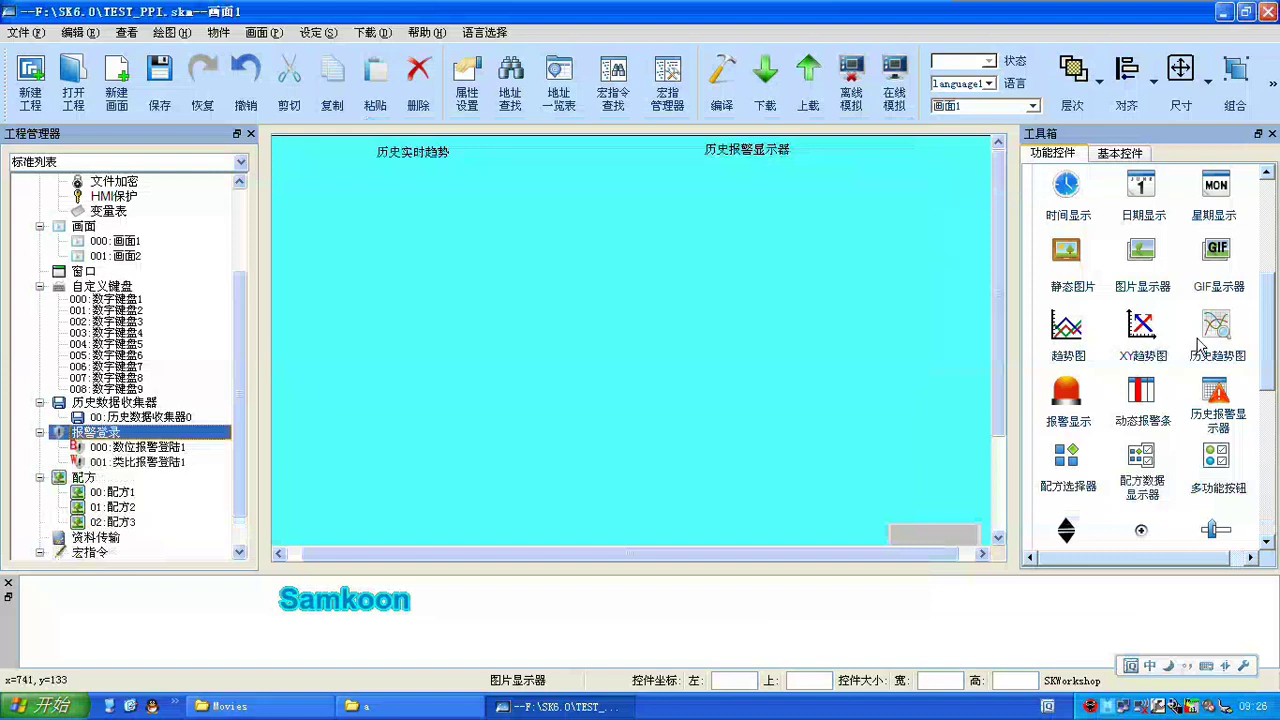
# Change the static text 历史实时趋势 on the screen to 历史趋势.
pyautogui.doubleClick(415, 152)
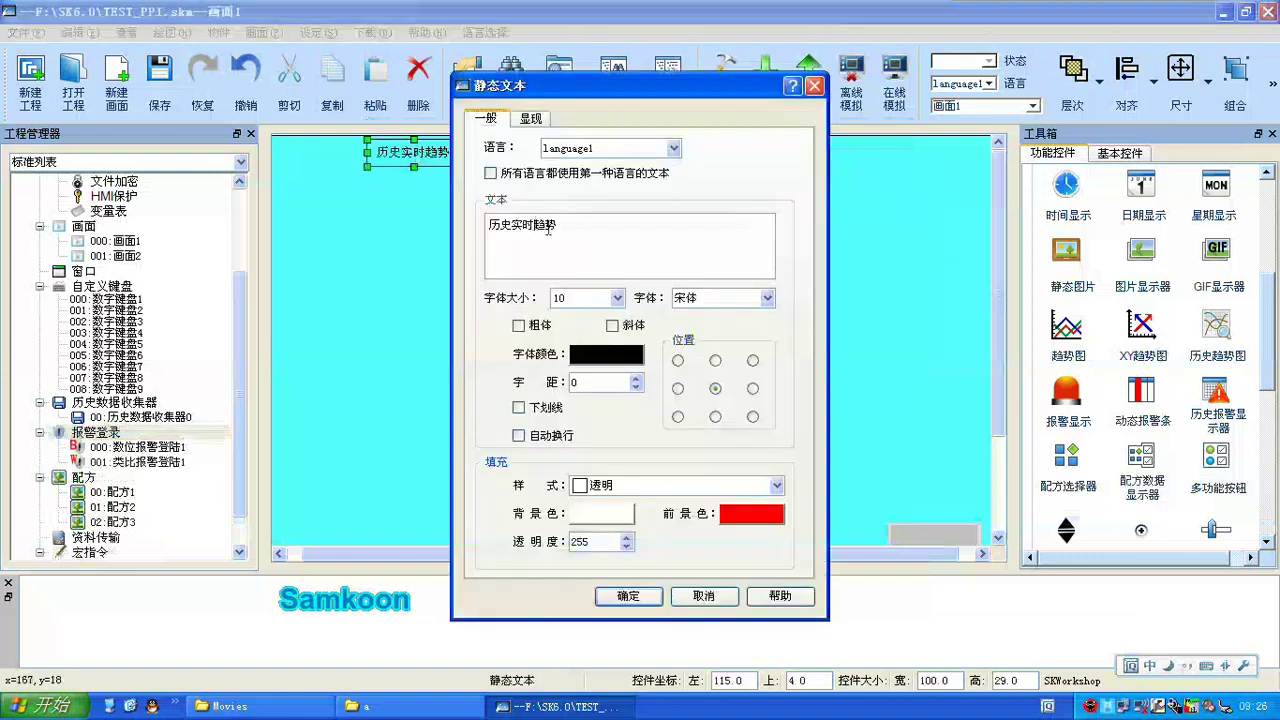
pyautogui.click(533, 224)
pyautogui.press('BackSpace')
pyautogui.press('BackSpace')
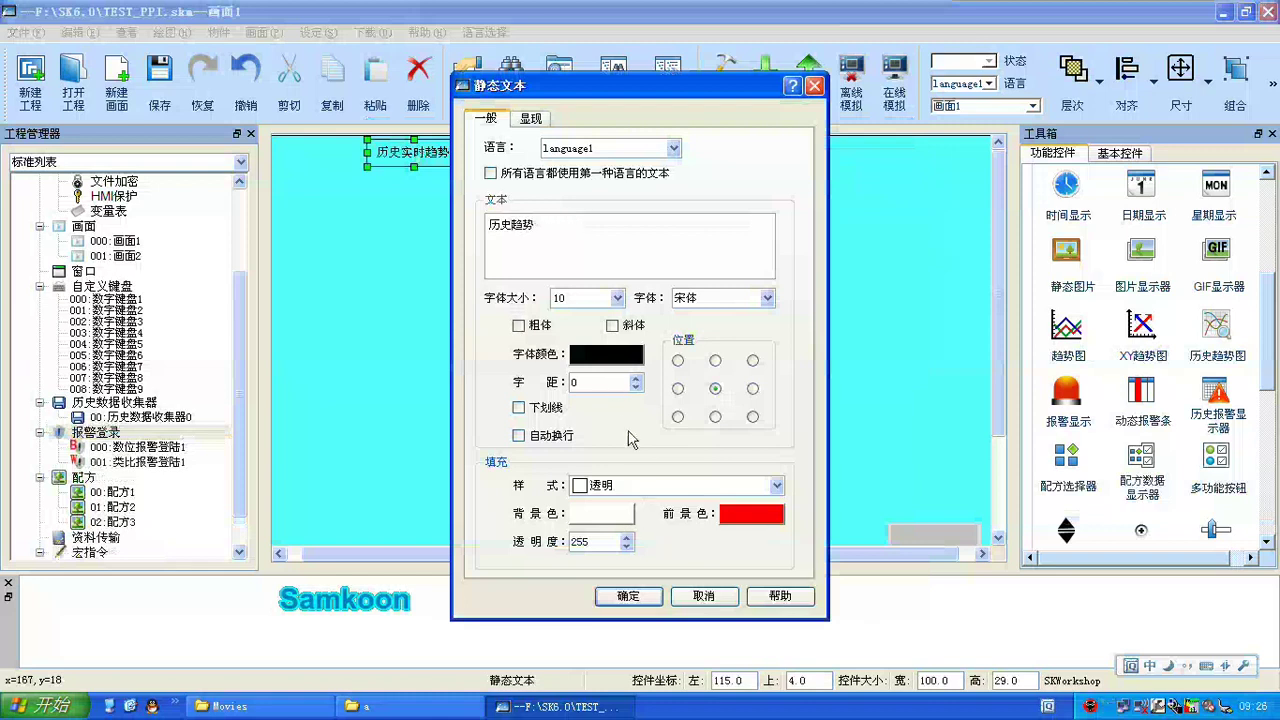
pyautogui.click(628, 596)
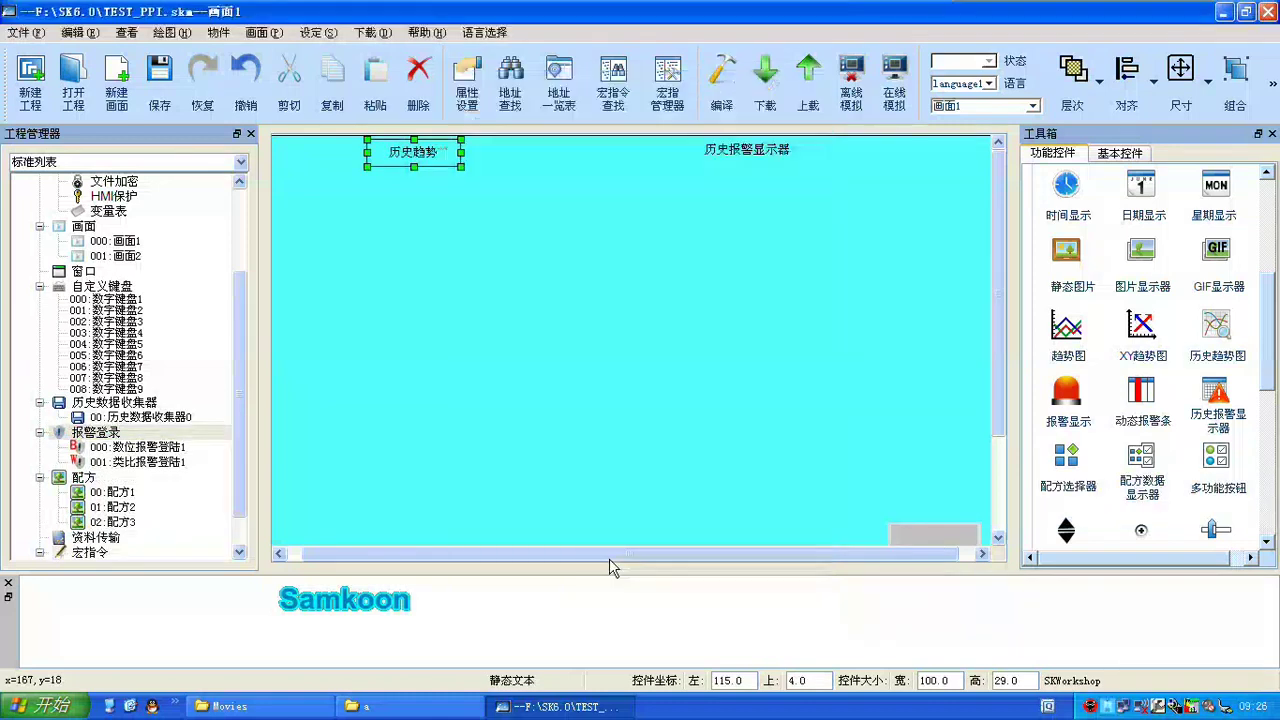
# Place a history trend chart on the screen and assign 历史数据收集器0 as its data collector.
pyautogui.moveTo(1216, 330); pyautogui.dragTo(578, 363)
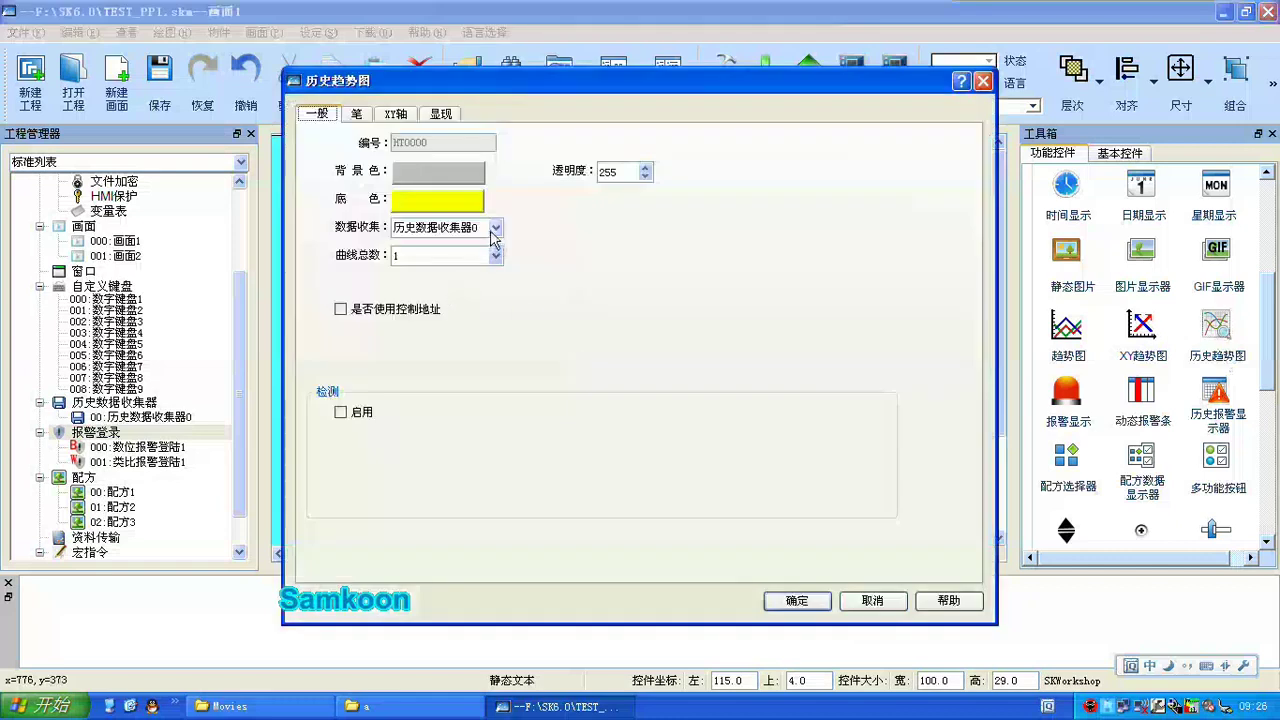
pyautogui.click(495, 227)
pyautogui.click(484, 246)
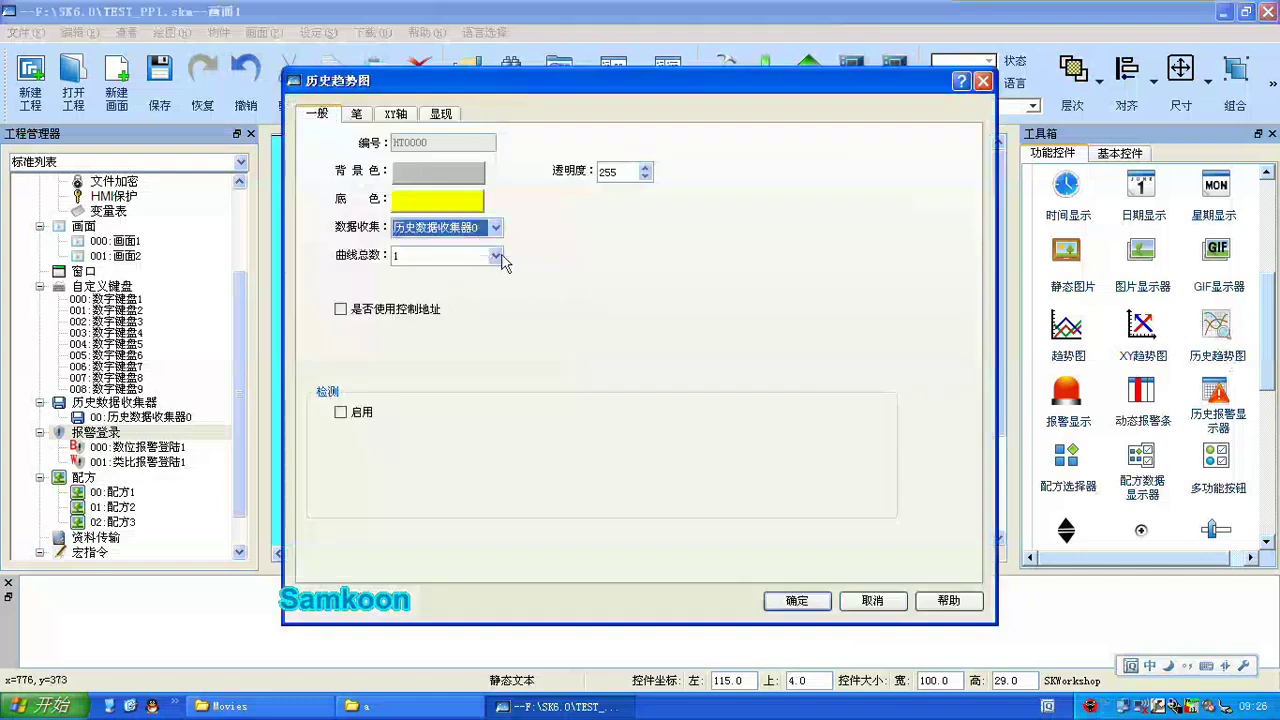
pyautogui.click(495, 256)
pyautogui.click(590, 265)
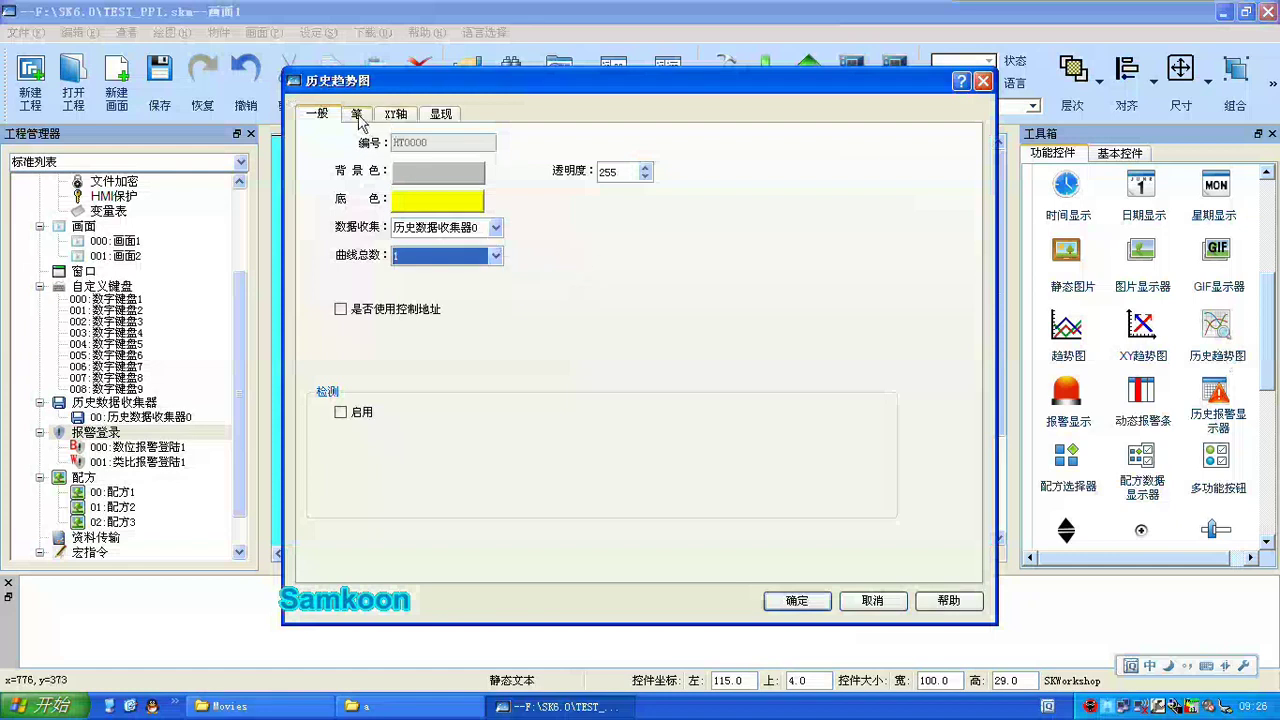
# Set the data source of the trend chart's curve #1 to 温度.
pyautogui.click(356, 113)
pyautogui.click(368, 181)
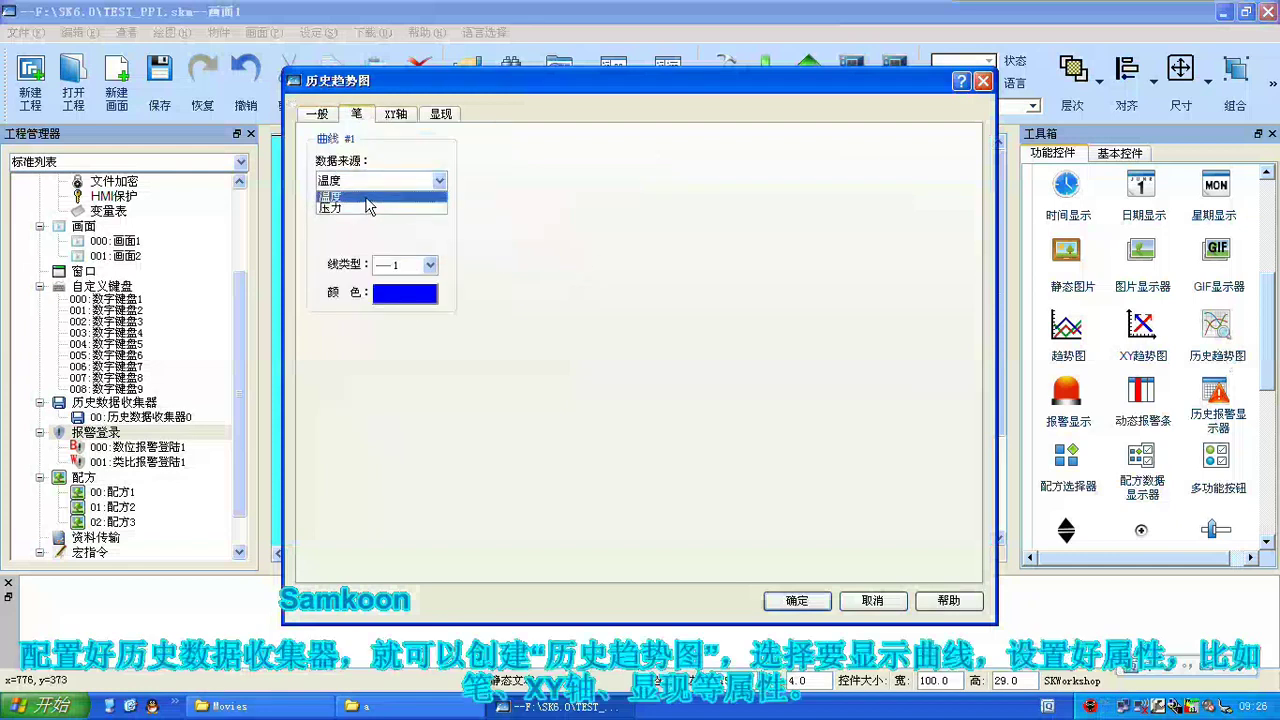
pyautogui.click(372, 200)
# Set the trend chart's curve total to 2 and the data source of curve #2 to 压力.
pyautogui.click(317, 113)
pyautogui.click(494, 256)
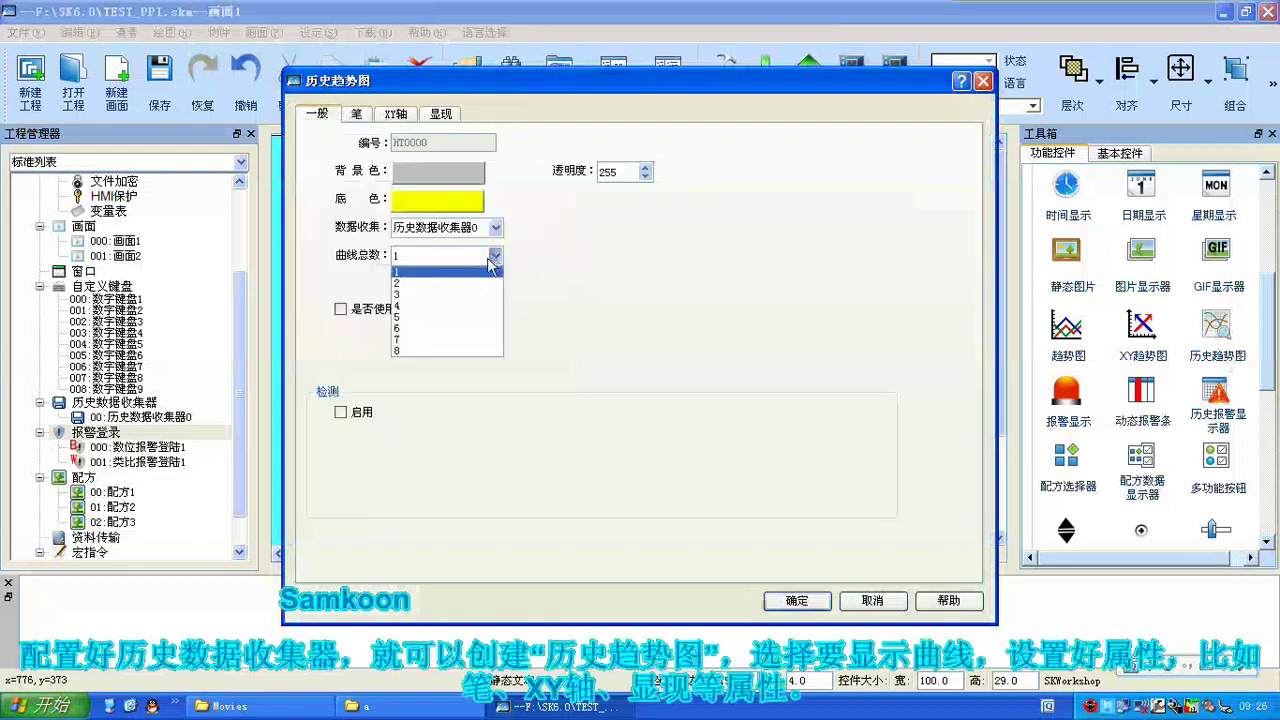
pyautogui.click(462, 287)
pyautogui.click(362, 116)
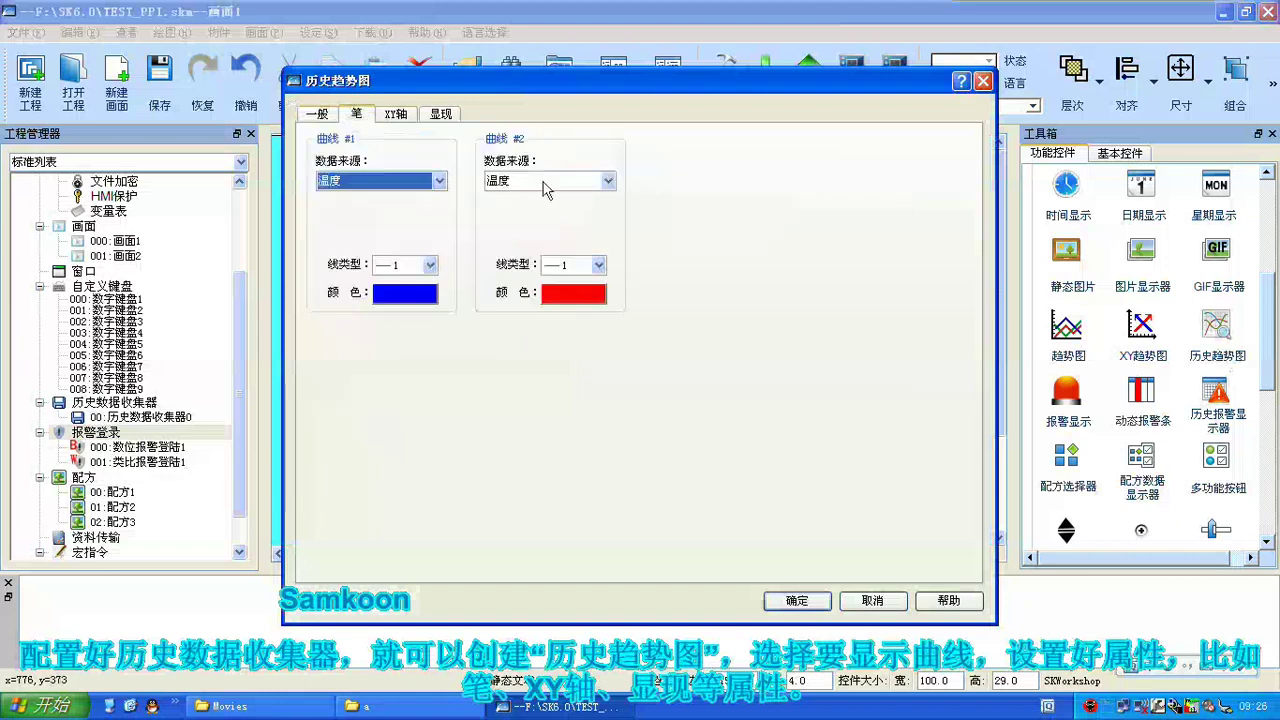
pyautogui.click(594, 182)
pyautogui.click(565, 205)
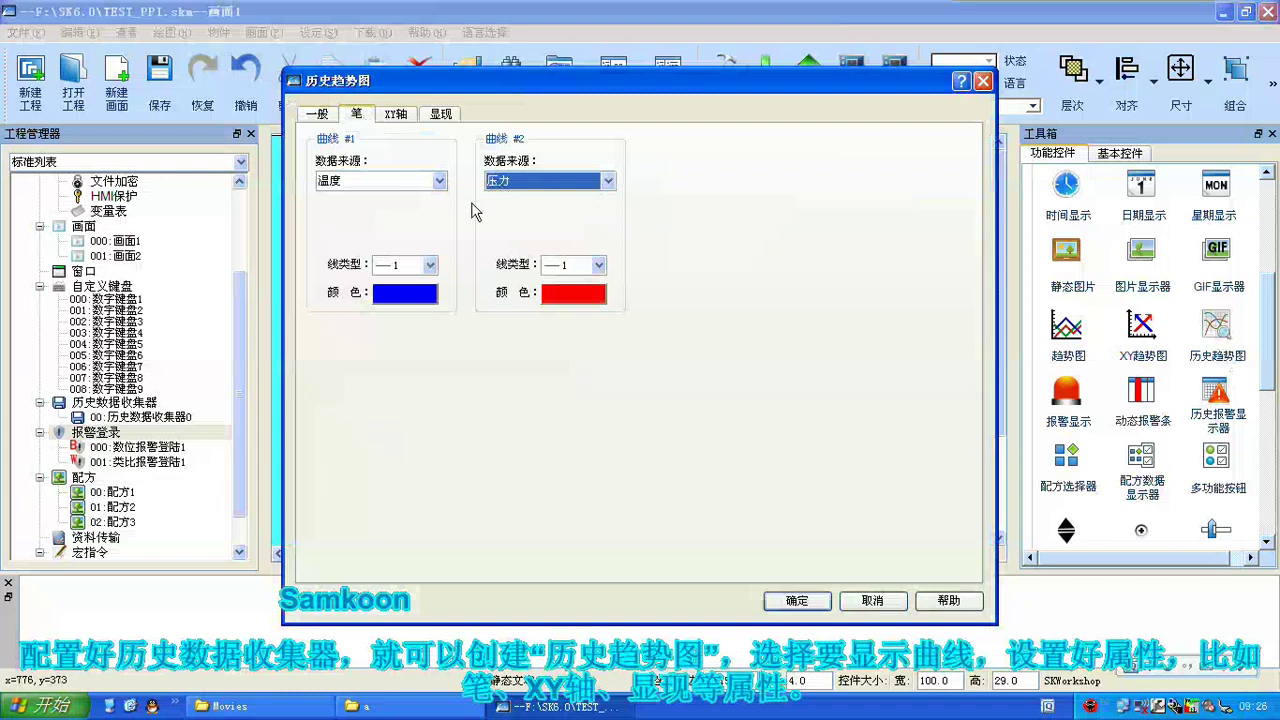
# Review the trend chart's axis and display settings, and set the line type of curves #1 and #2 to 6.
pyautogui.click(396, 114)
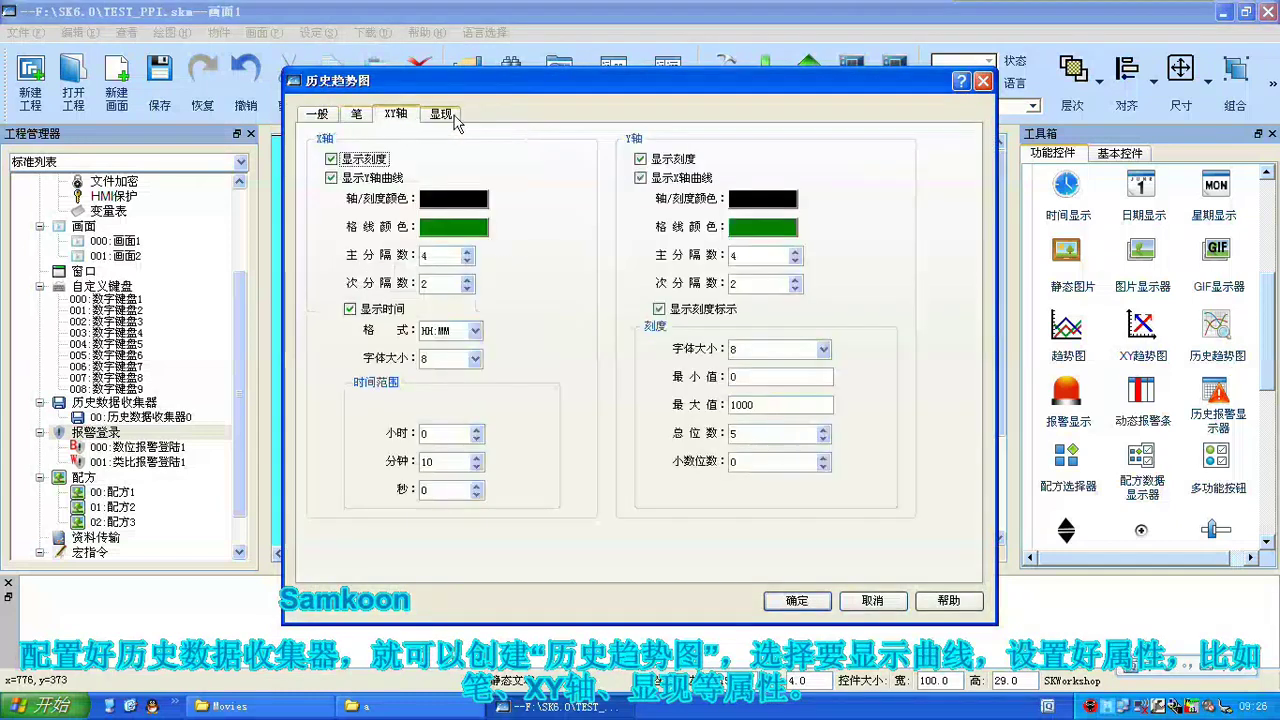
pyautogui.click(442, 114)
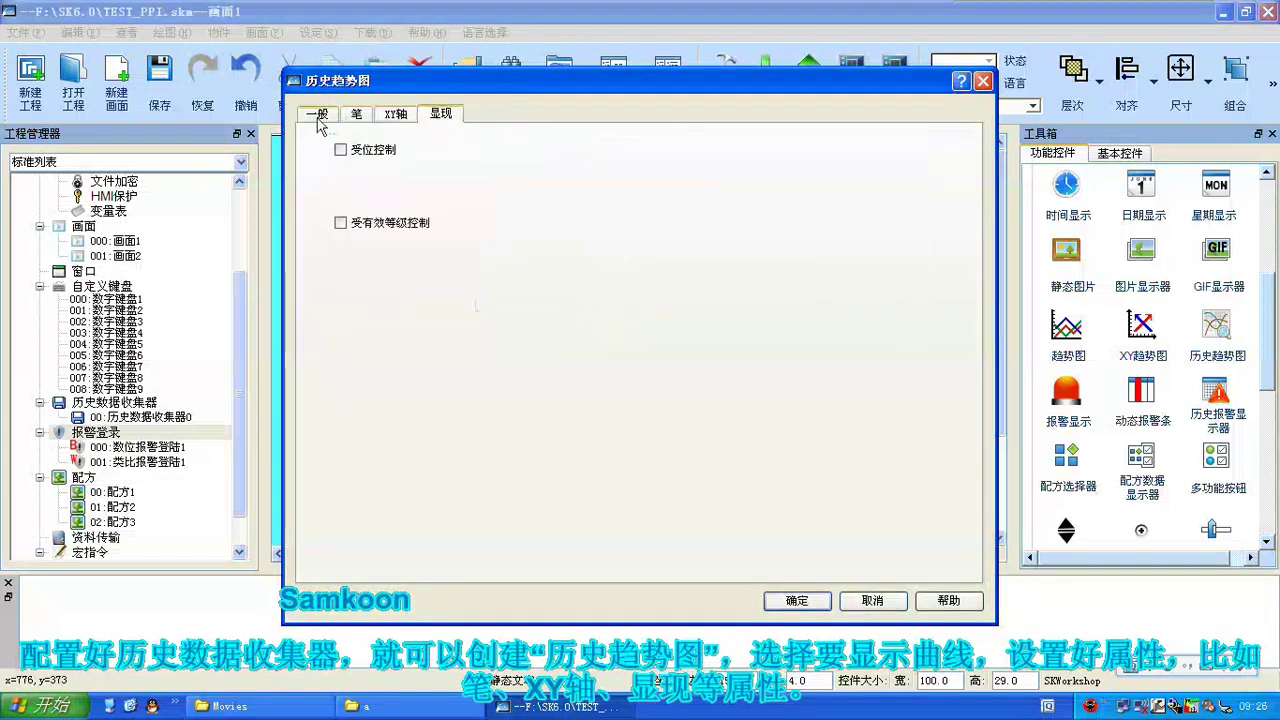
pyautogui.click(318, 114)
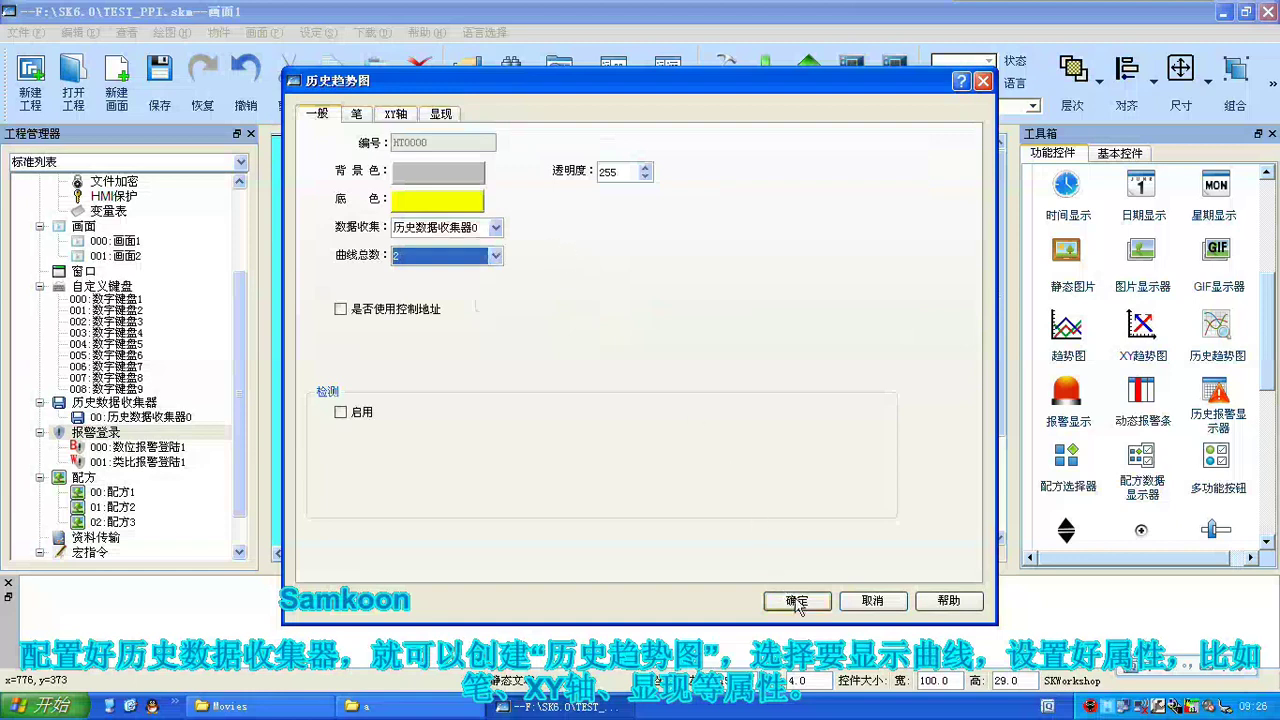
pyautogui.click(357, 114)
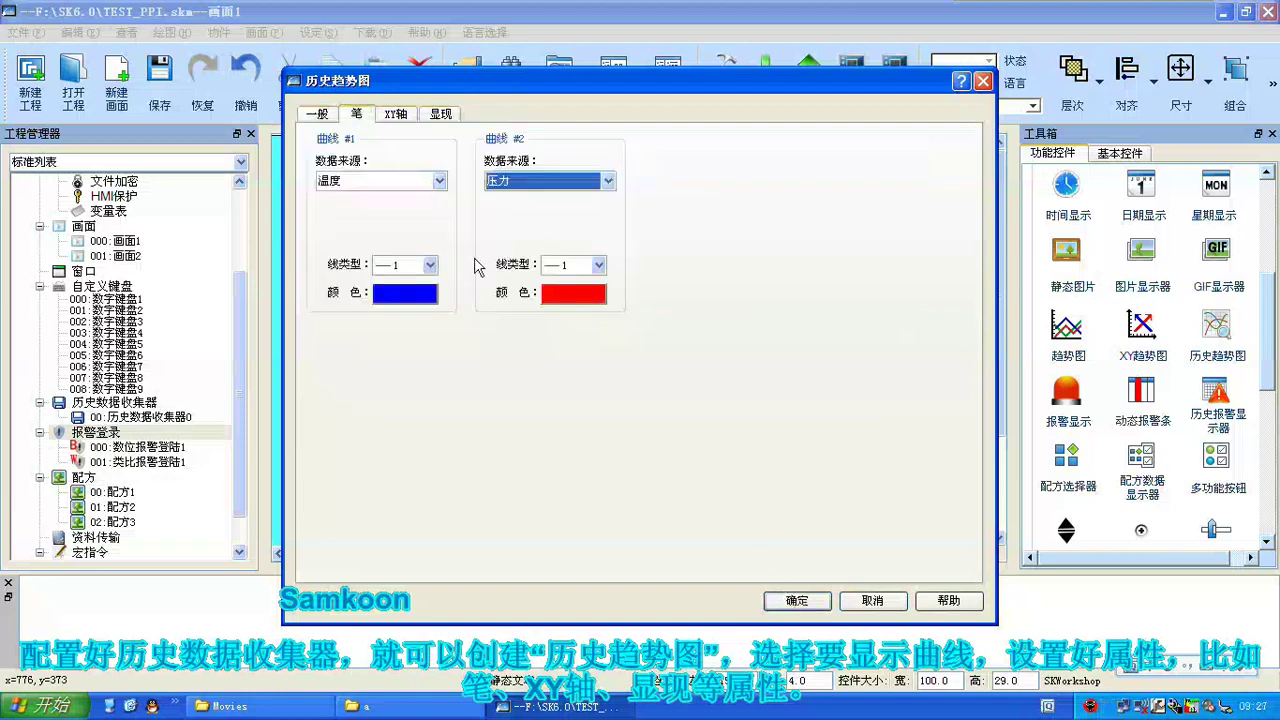
pyautogui.click(428, 266)
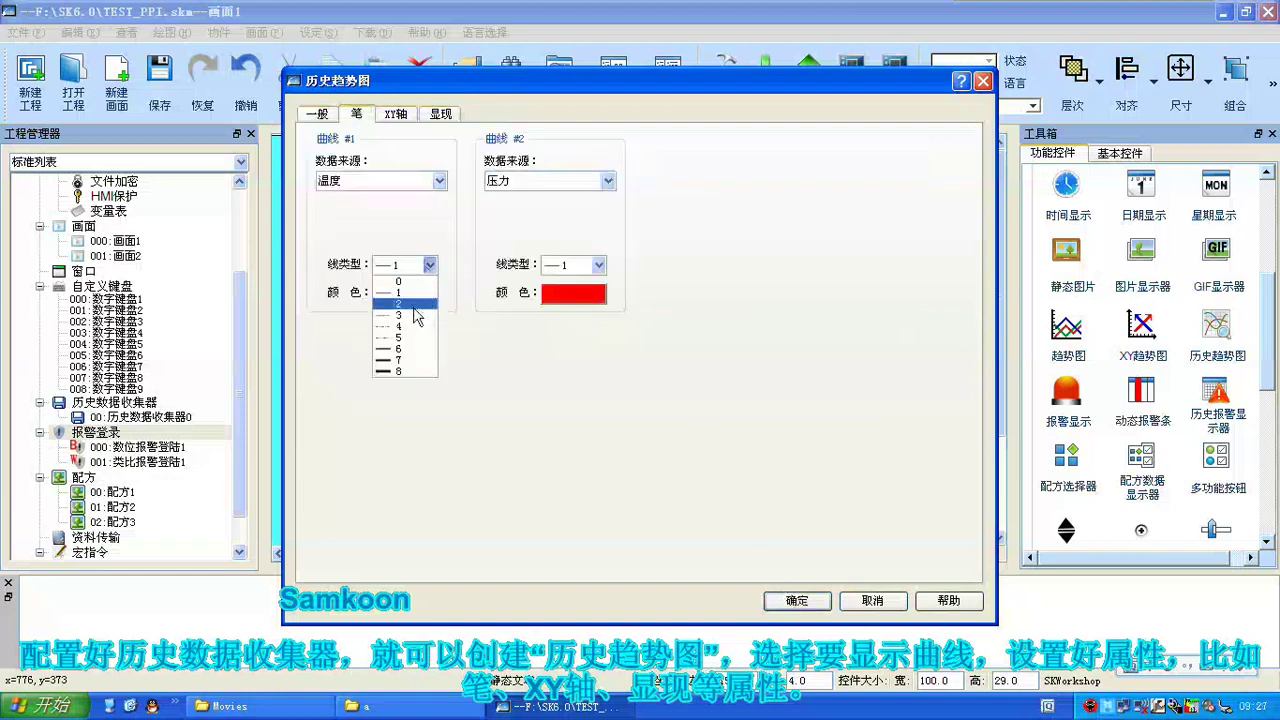
pyautogui.click(405, 348)
pyautogui.click(597, 265)
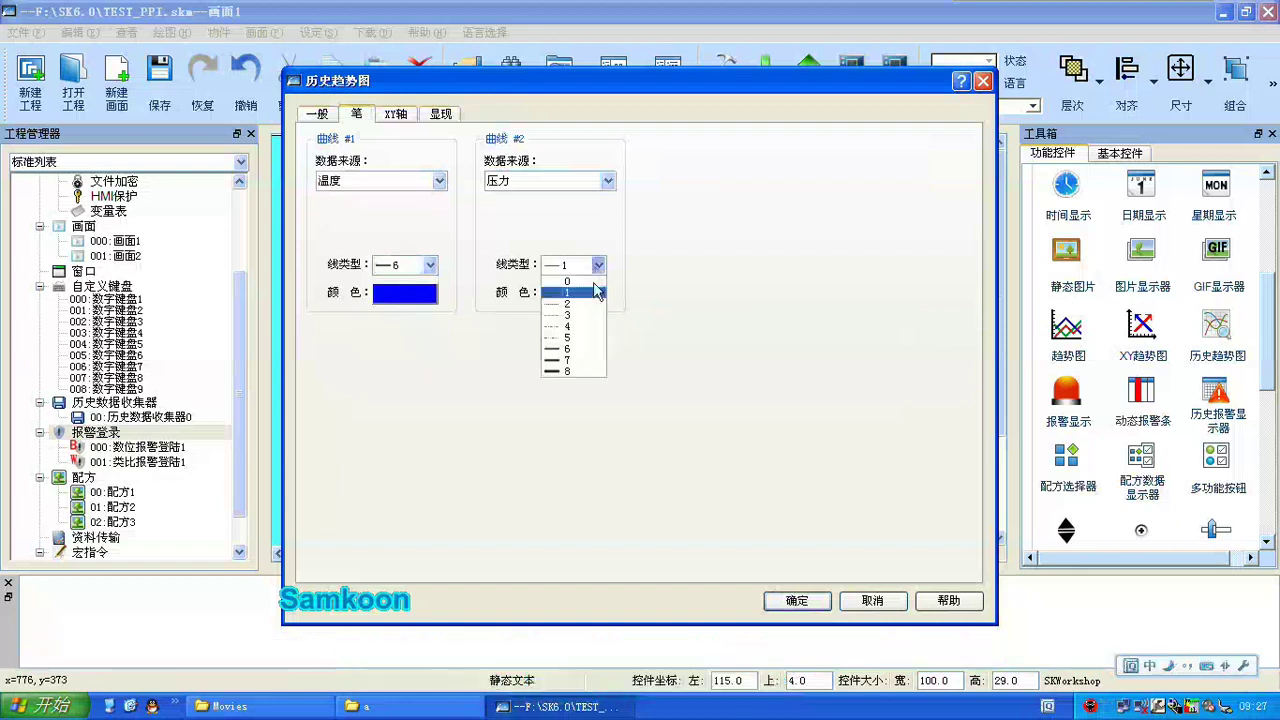
pyautogui.click(572, 352)
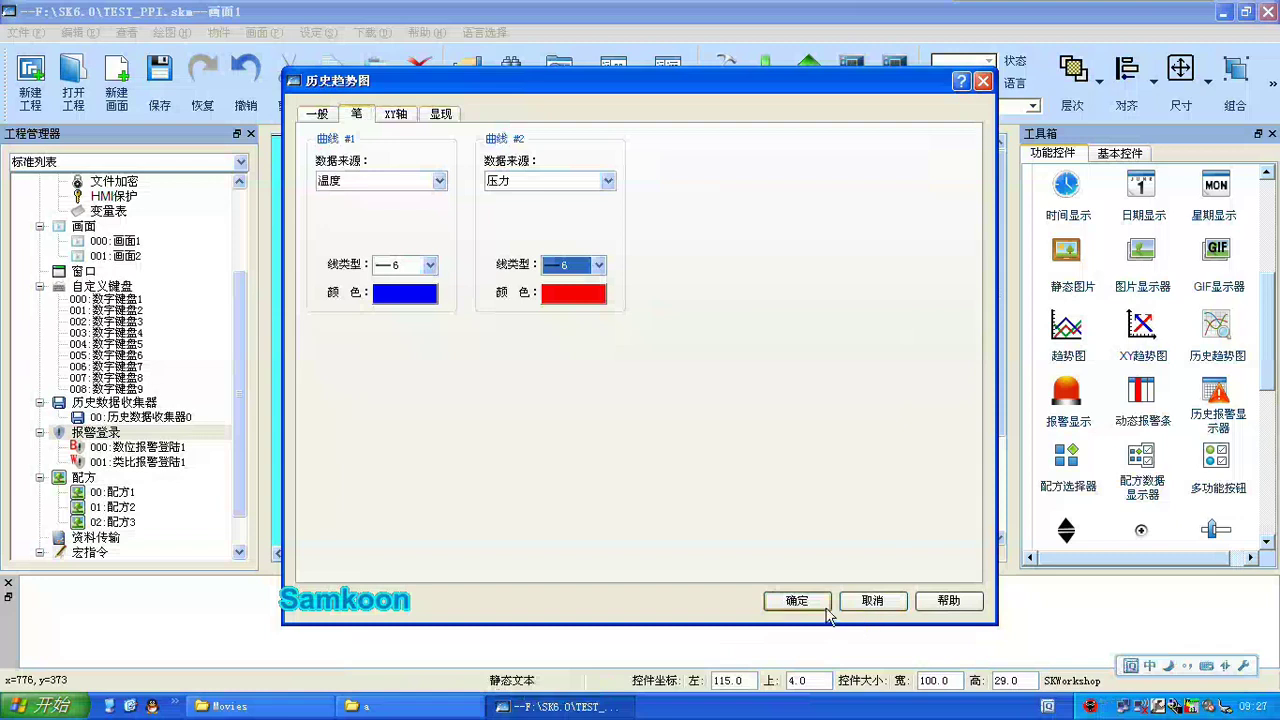
# Confirm the trend chart settings and place the chart under the 历史趋势 label, about 400 by 250 in size.
pyautogui.click(796, 600)
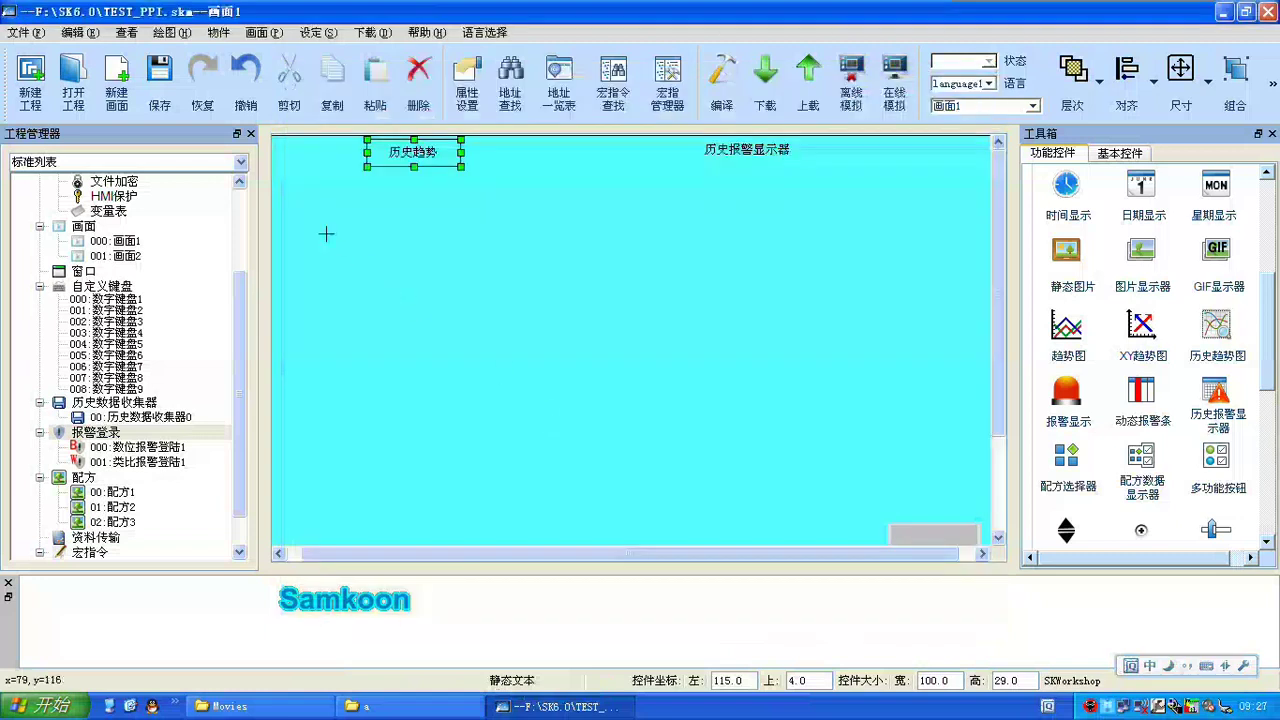
pyautogui.click(309, 200)
pyautogui.moveTo(652, 420); pyautogui.dragTo(617, 383)
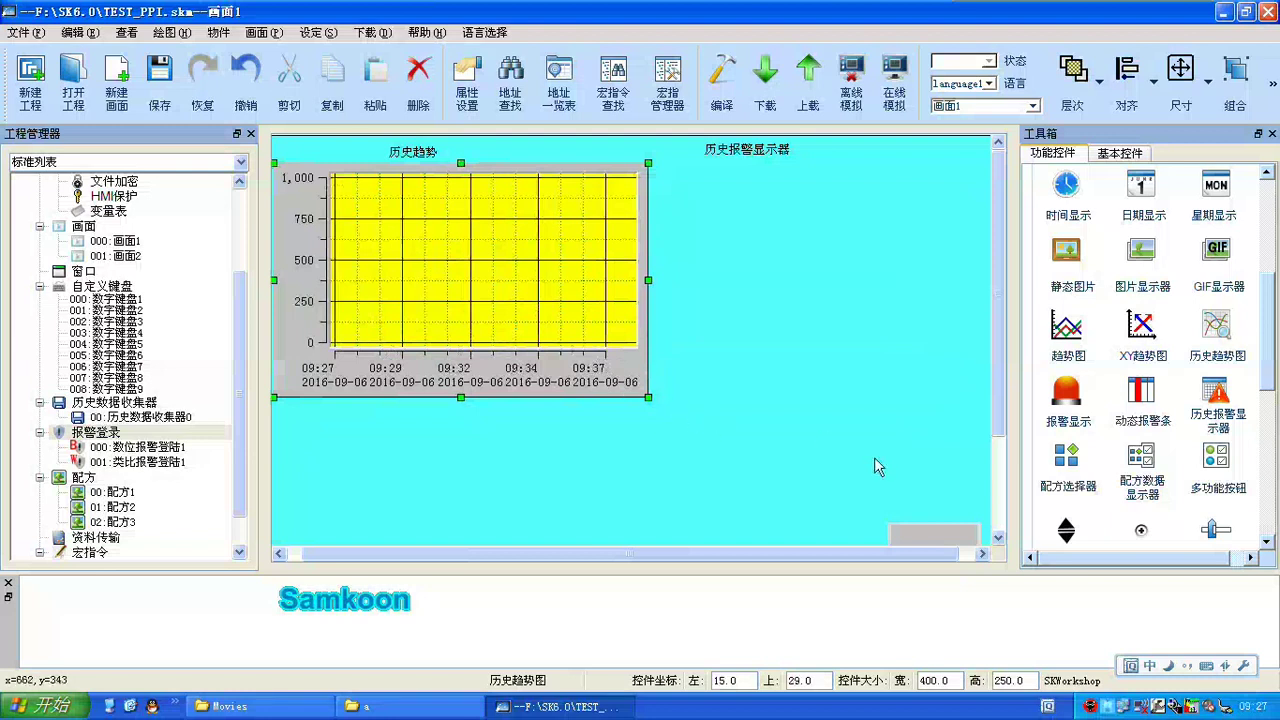
# Add a 历史报警显示器 control with the 编号 column enabled and place it on the screen.
pyautogui.doubleClick(1213, 397)
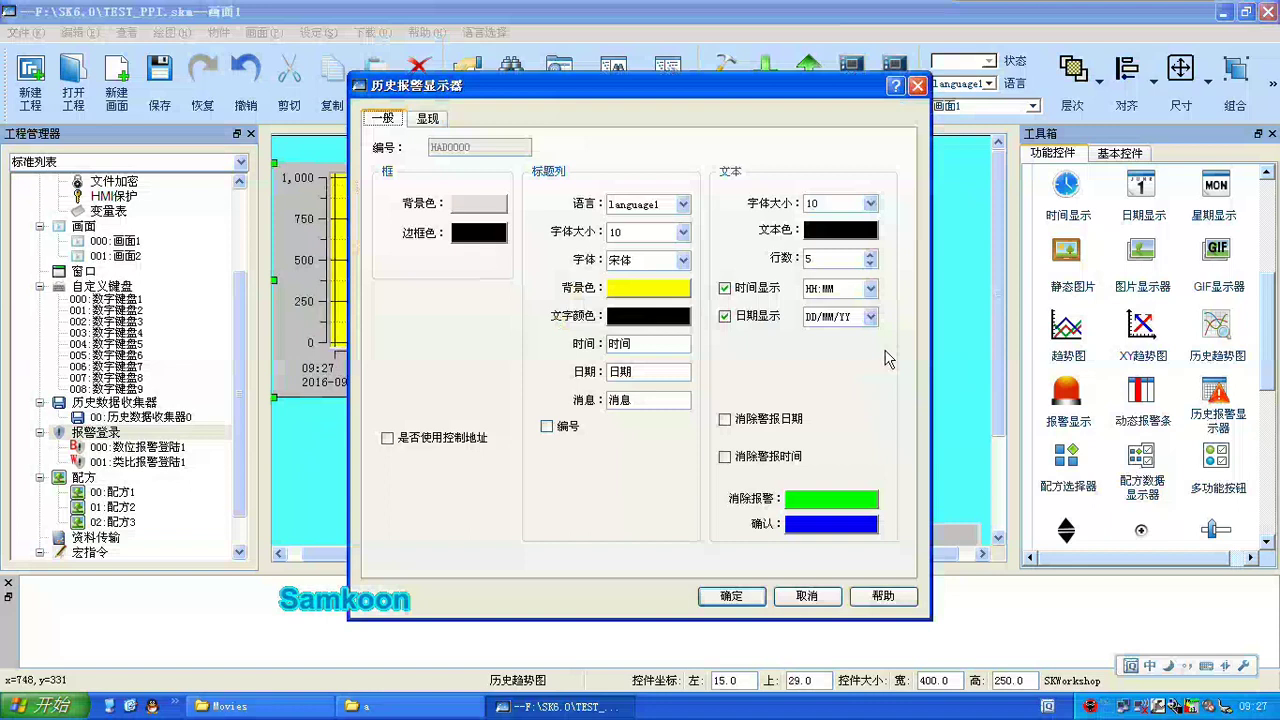
pyautogui.click(547, 428)
pyautogui.click(438, 124)
pyautogui.click(394, 124)
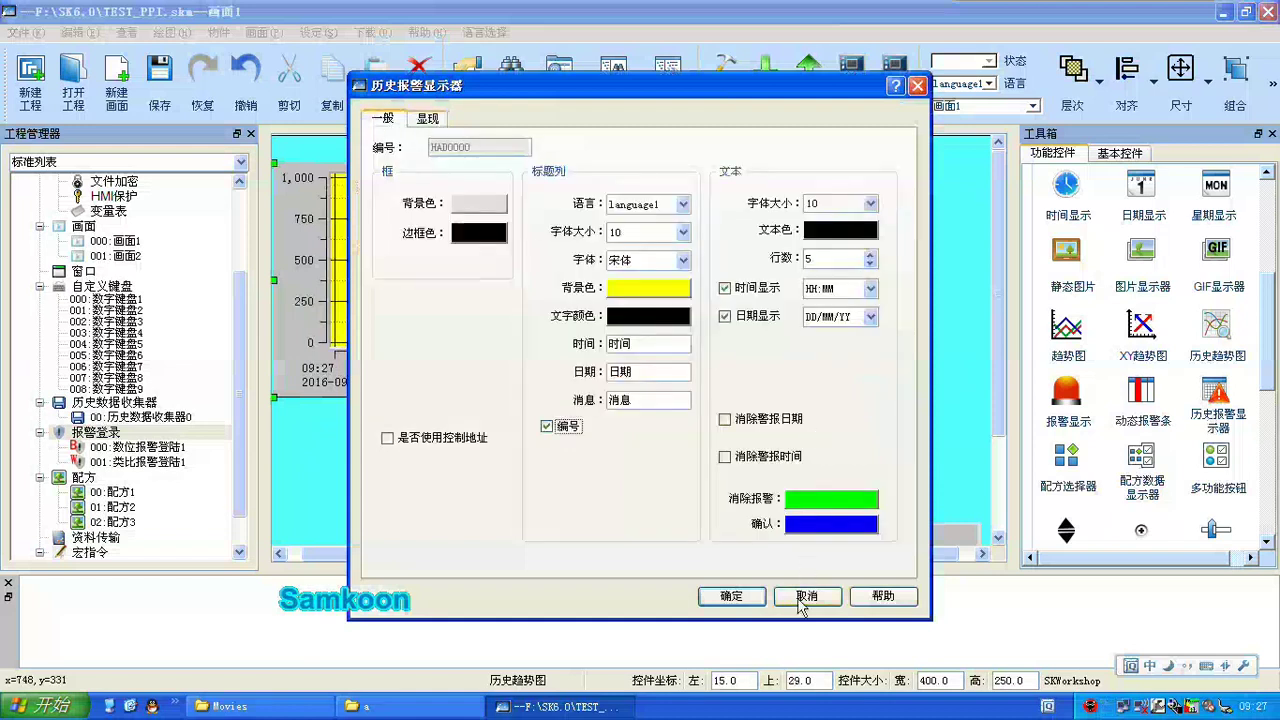
pyautogui.click(746, 598)
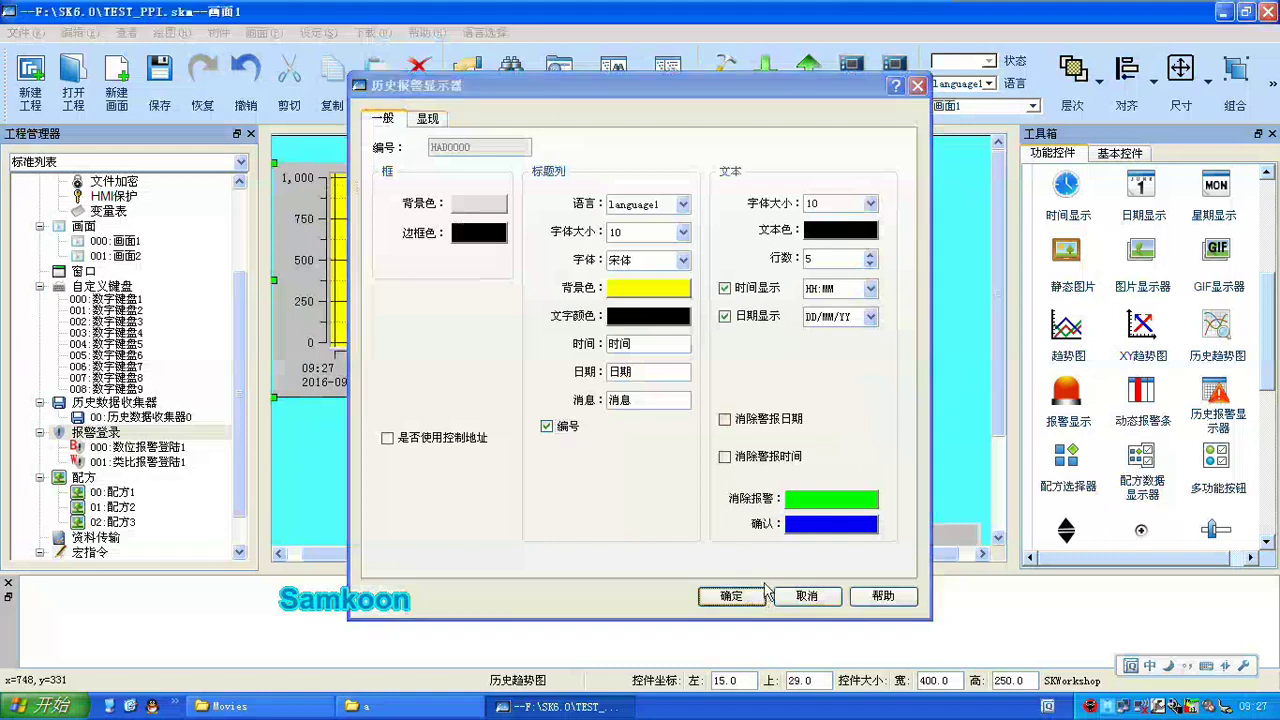
pyautogui.click(667, 183)
# Narrow the history alarm display to about 338 wide and move it beside the trend chart, under the 历史报警显示器 label.
pyautogui.moveTo(926, 266); pyautogui.dragTo(703, 266)
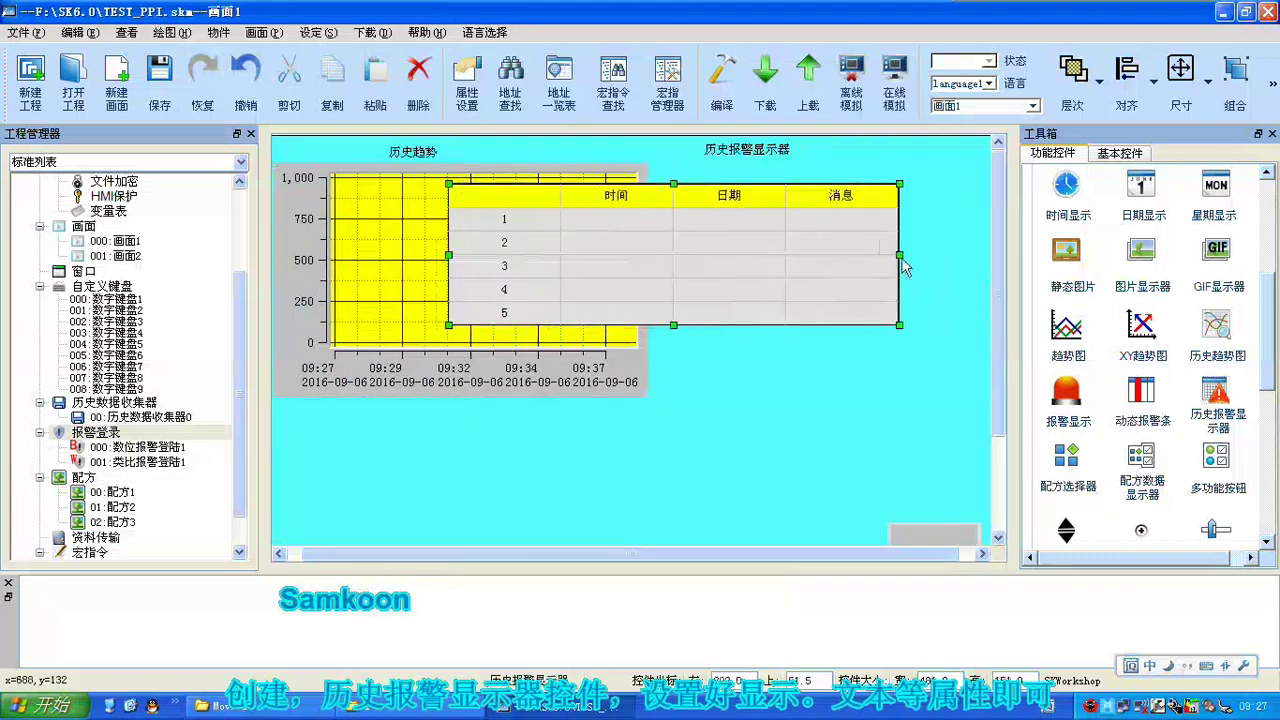
pyautogui.moveTo(900, 256); pyautogui.dragTo(760, 266)
pyautogui.moveTo(683, 305); pyautogui.dragTo(893, 297)
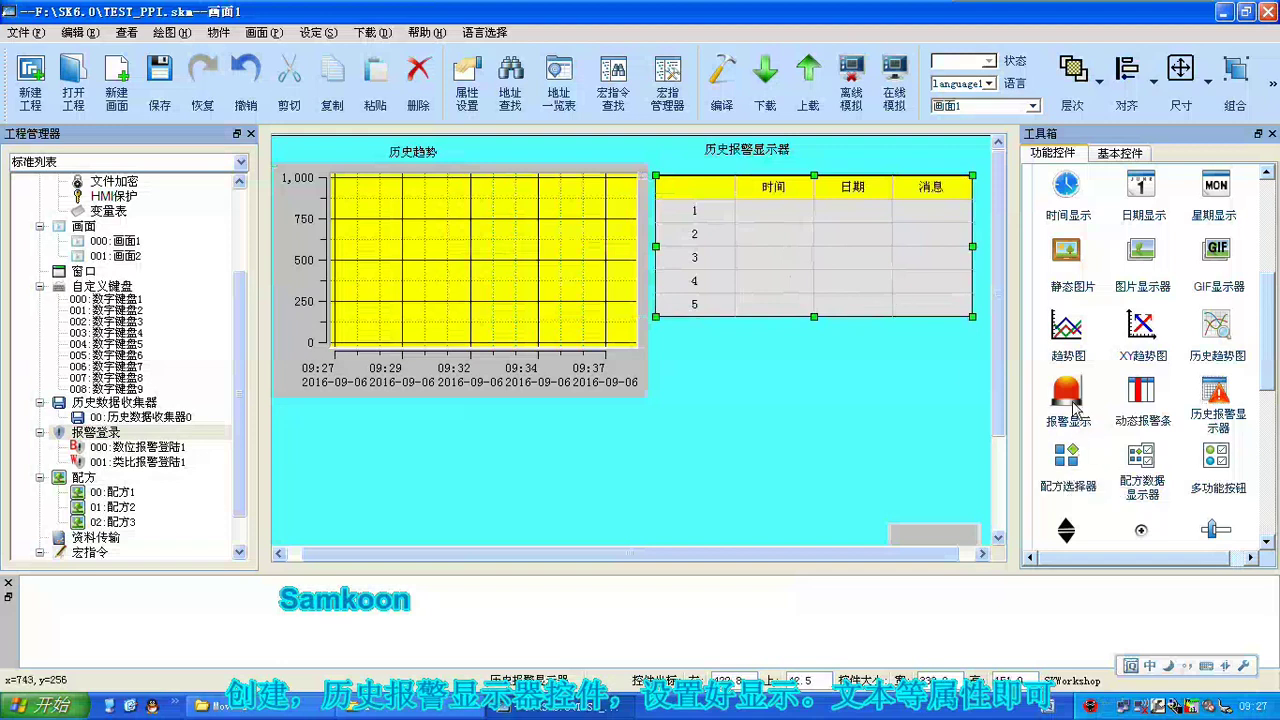
# Create a 报警显示 control, try a limited alarm range, and set it to show all alarm content.
pyautogui.doubleClick(1068, 398)
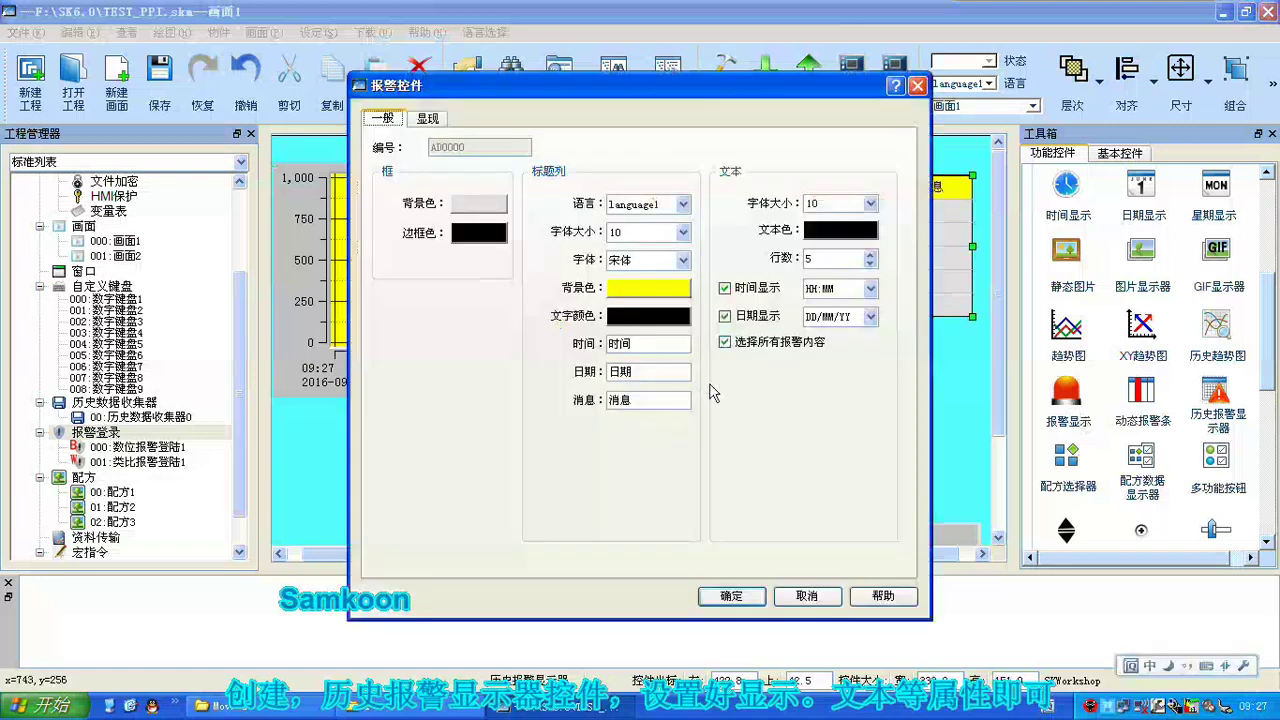
pyautogui.click(726, 343)
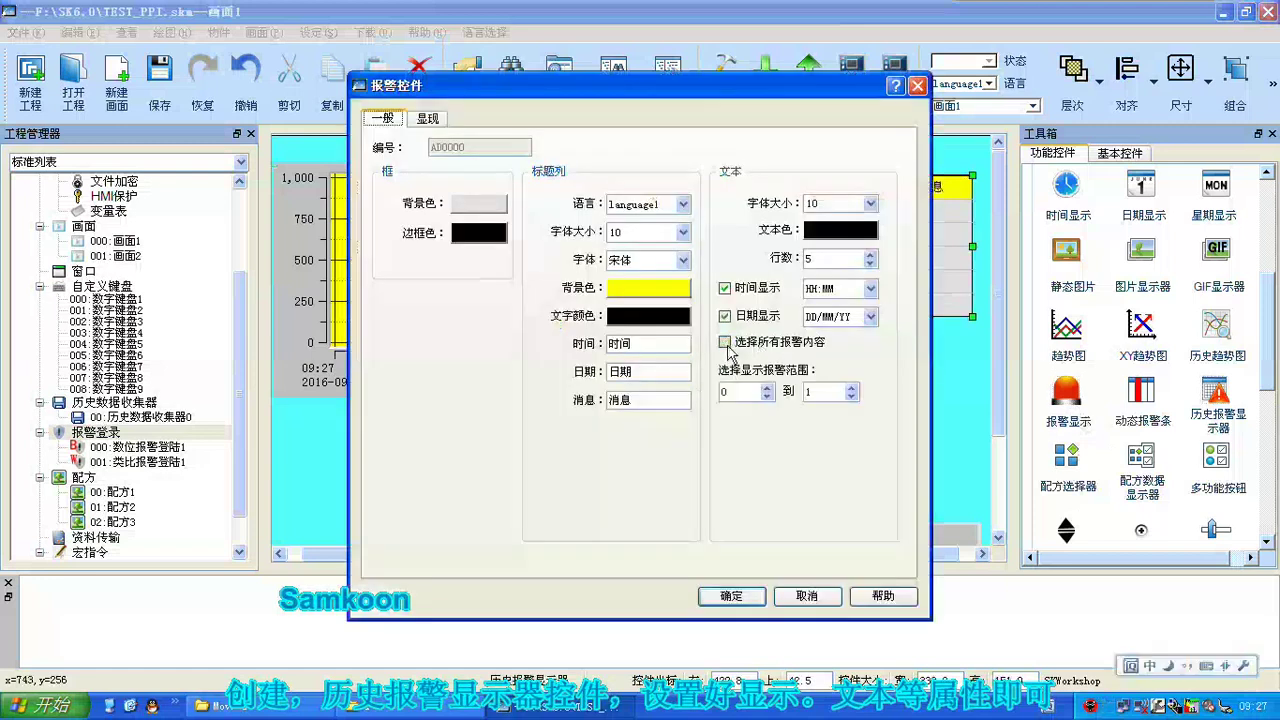
pyautogui.click(768, 396)
pyautogui.click(852, 397)
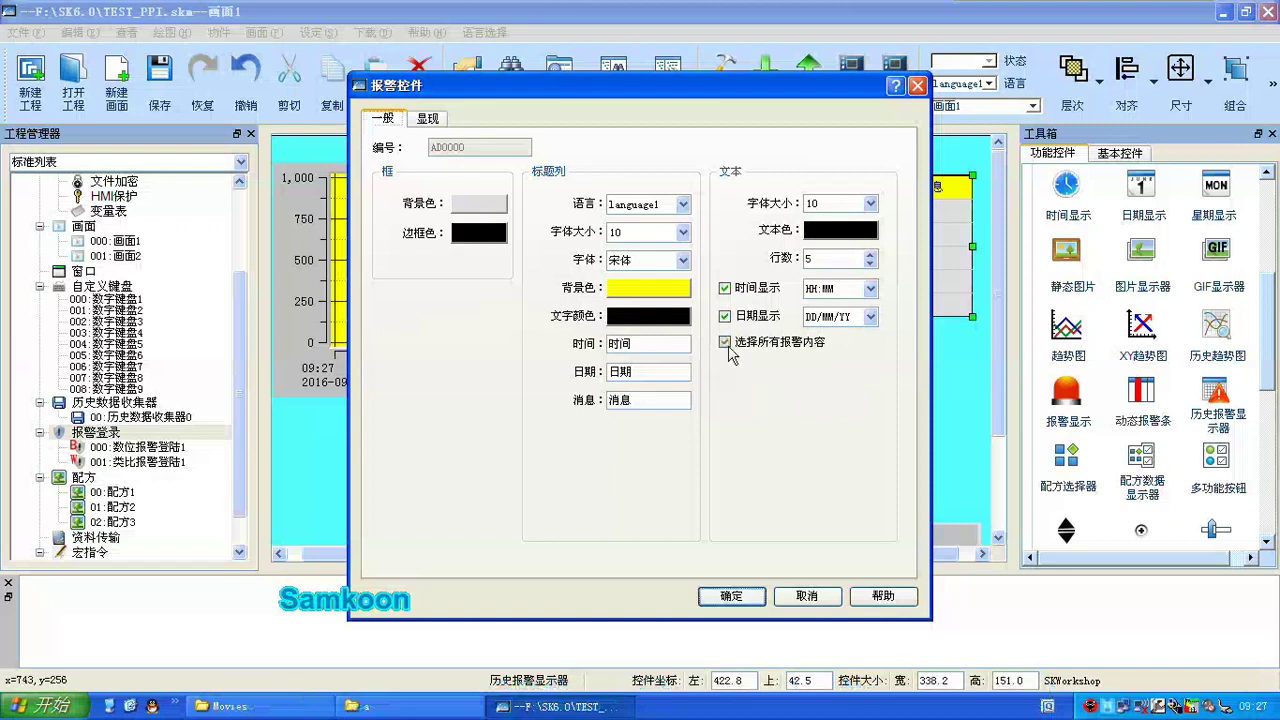
pyautogui.click(430, 120)
pyautogui.click(386, 120)
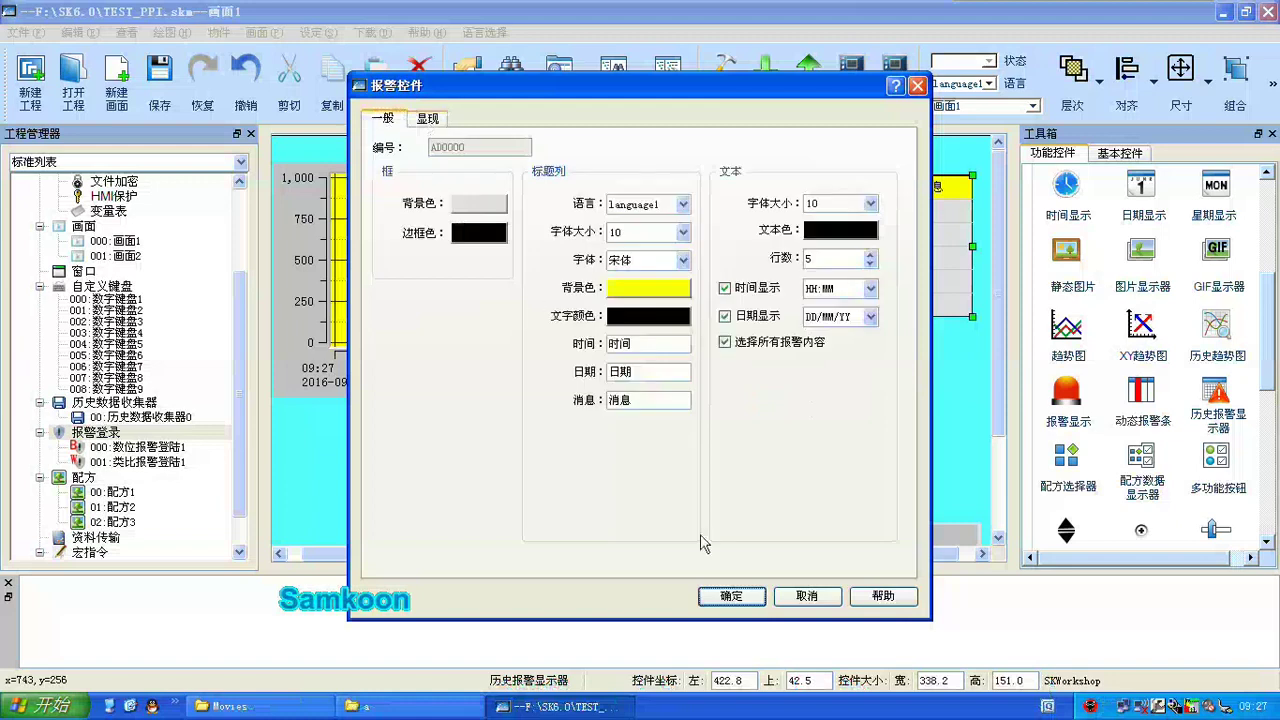
pyautogui.click(731, 596)
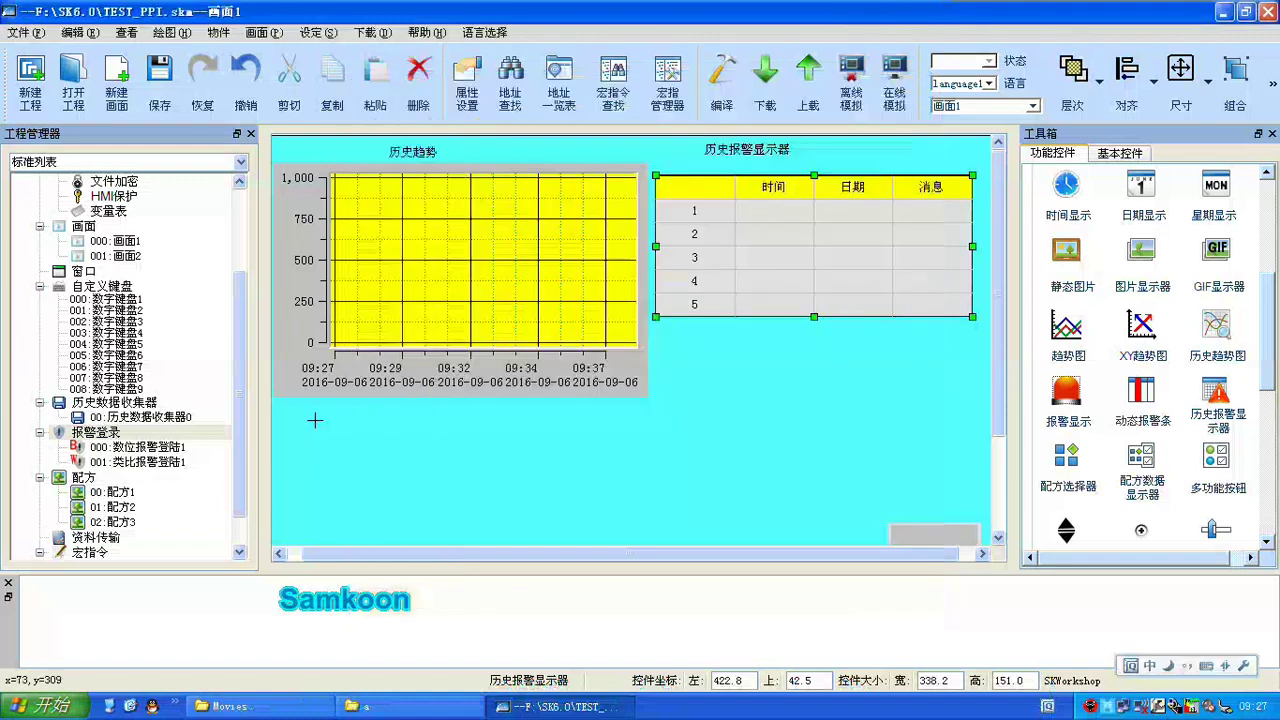
# Place the alarm display below the trend chart, fitting it inside the lower edge of the screen at about 22.5, 318.5.
pyautogui.click(303, 410)
pyautogui.scroll(-3, 591, 429)
pyautogui.moveTo(591, 429)
pyautogui.mouseDown()
pyautogui.moveTo(575, 433)
pyautogui.moveTo(584, 452)
pyautogui.mouseUp()
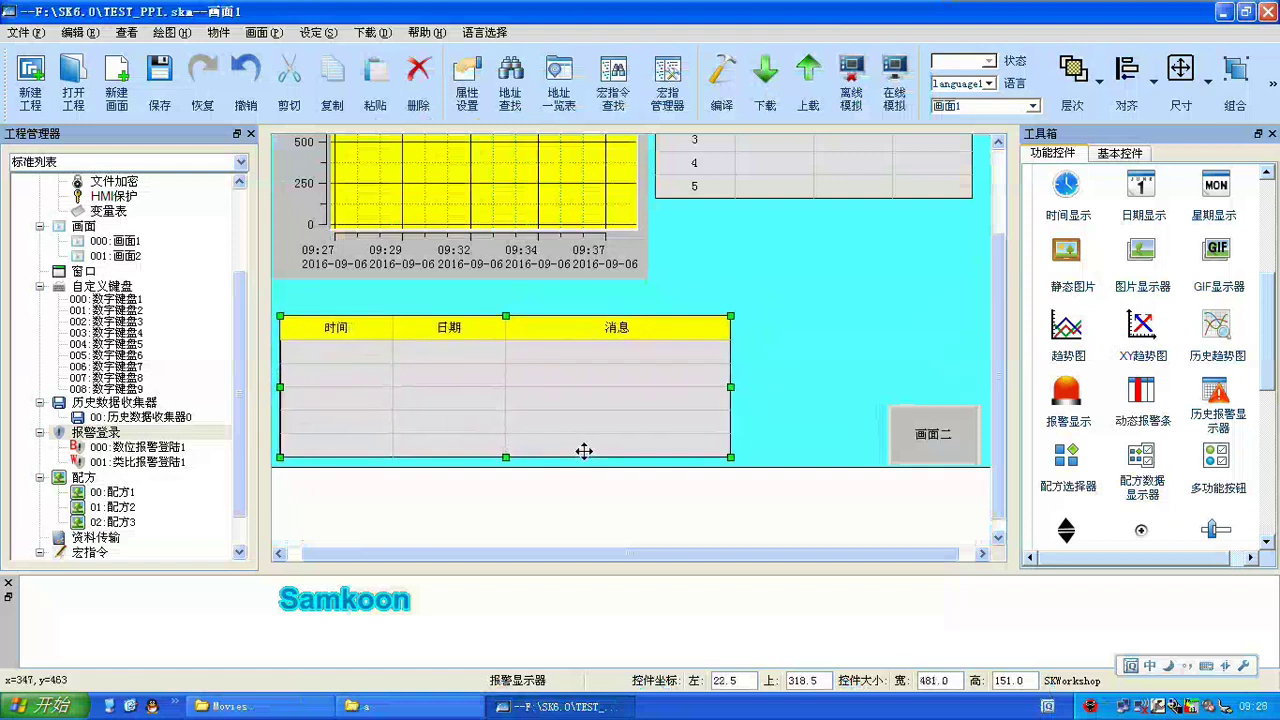
# Add the static text 报警显示器 just above the alarm display table, sized about 133 by 27.
pyautogui.click(1125, 155)
pyautogui.click(1071, 412)
pyautogui.click(736, 371)
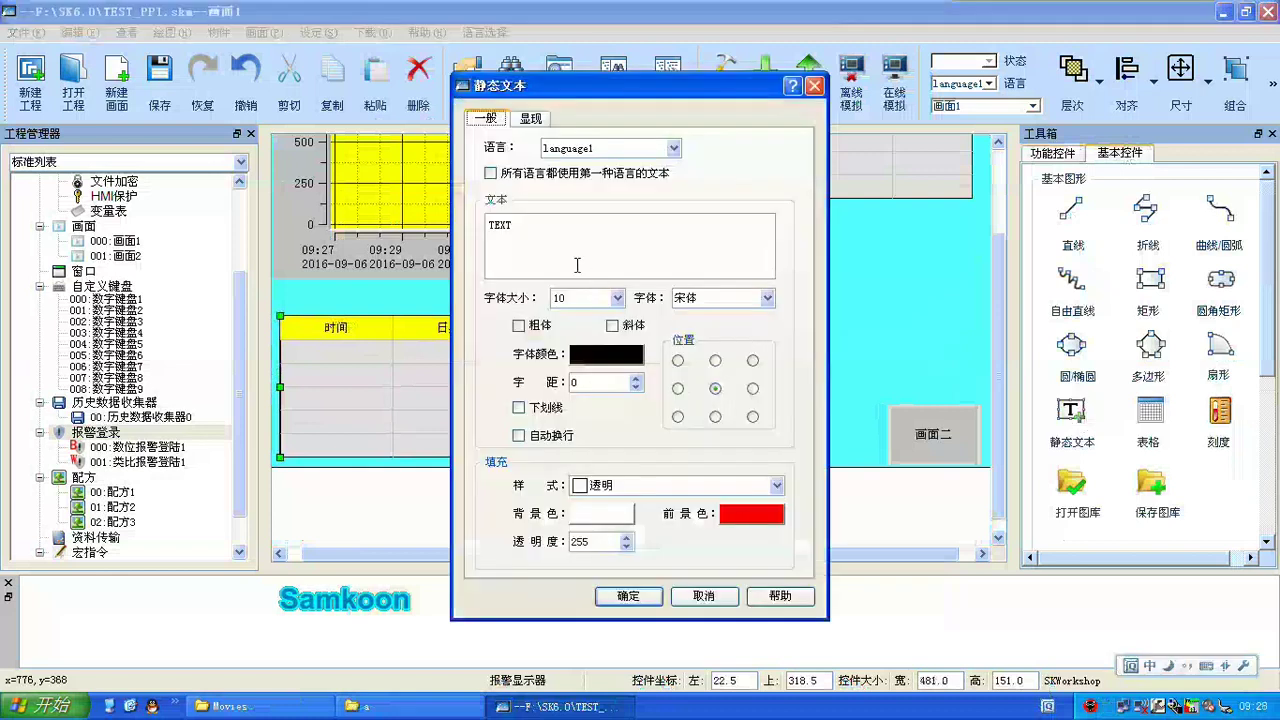
pyautogui.moveTo(536, 233); pyautogui.dragTo(468, 238)
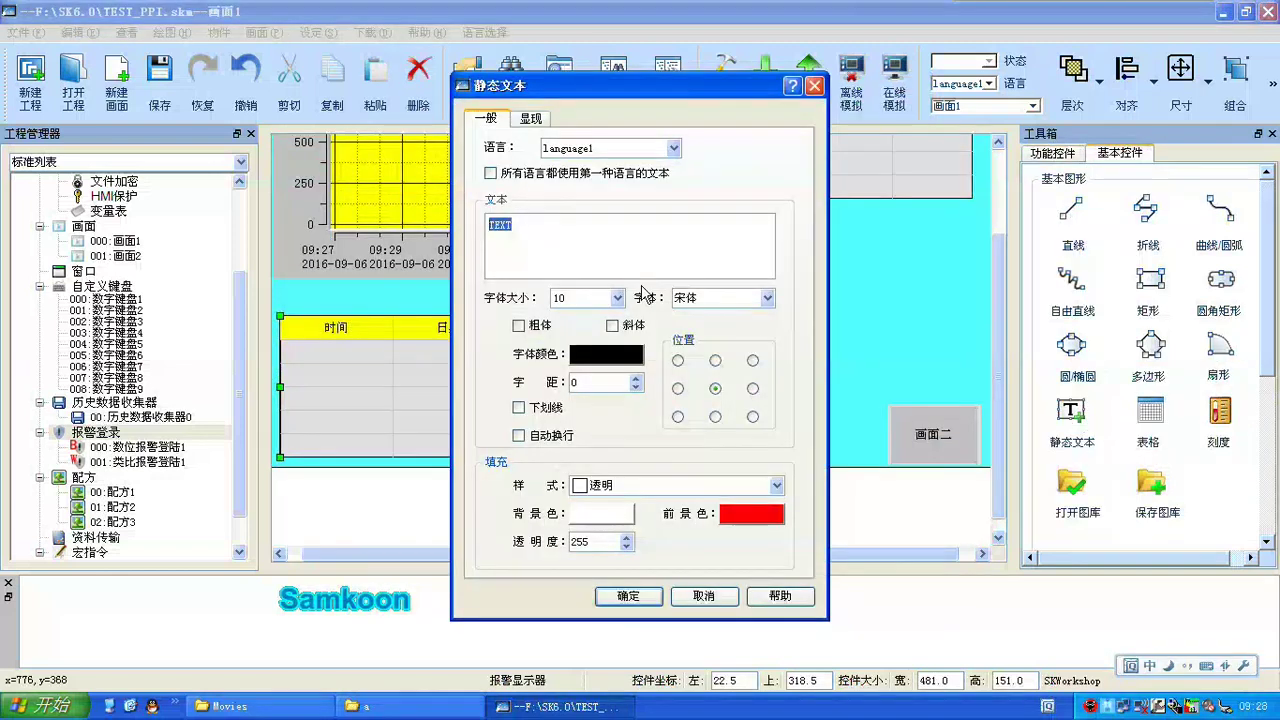
pyautogui.write('bao')
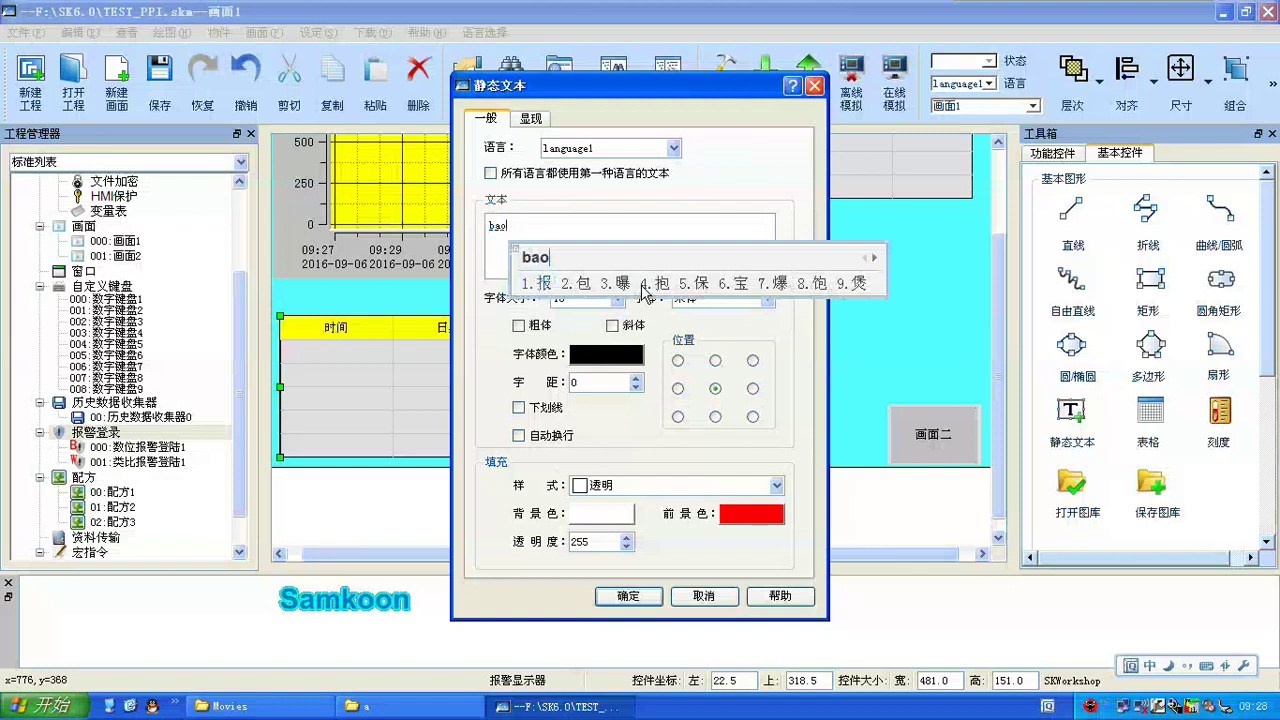
pyautogui.write("'j")
pyautogui.press('space')
pyautogui.write('xsq')
pyautogui.press('space')
pyautogui.click(645, 597)
pyautogui.click(373, 290)
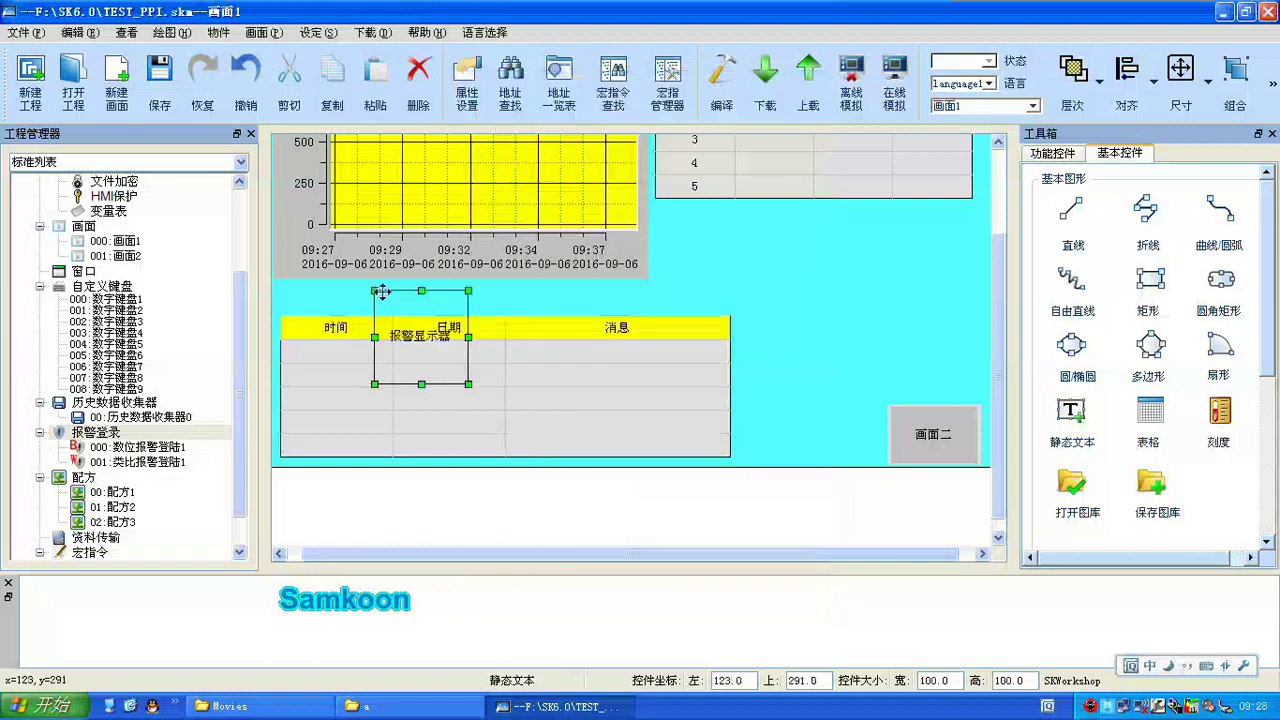
pyautogui.moveTo(470, 382); pyautogui.dragTo(499, 316)
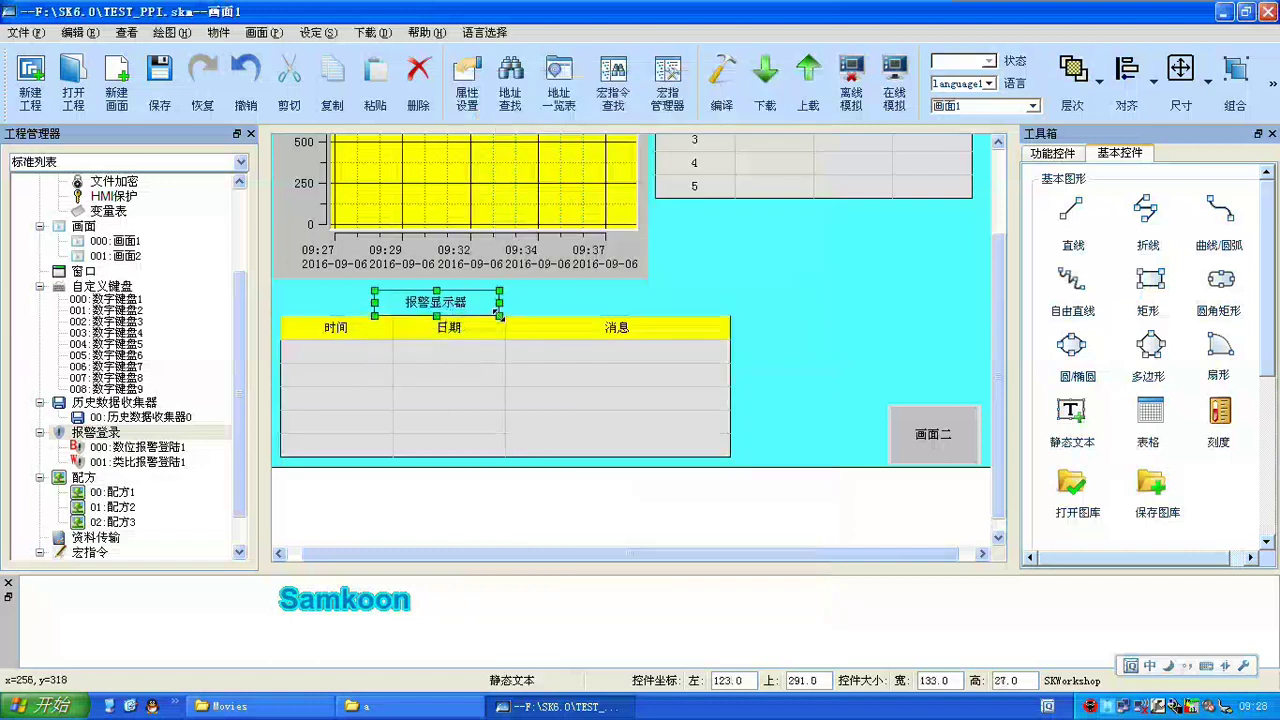
# Add a 动态报警条 showing all alarm content beside the alarm display, above the 画面二 button, sized about 134 by 33.
pyautogui.click(1052, 154)
pyautogui.doubleClick(1138, 392)
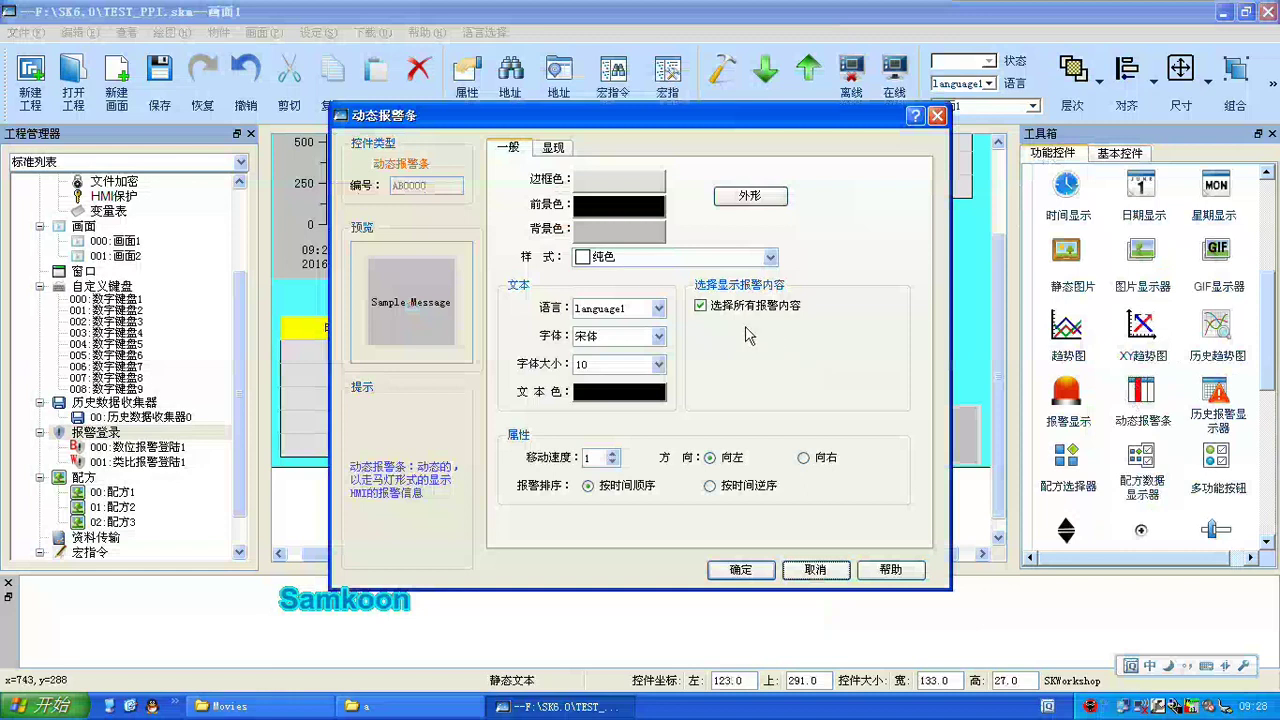
pyautogui.click(748, 572)
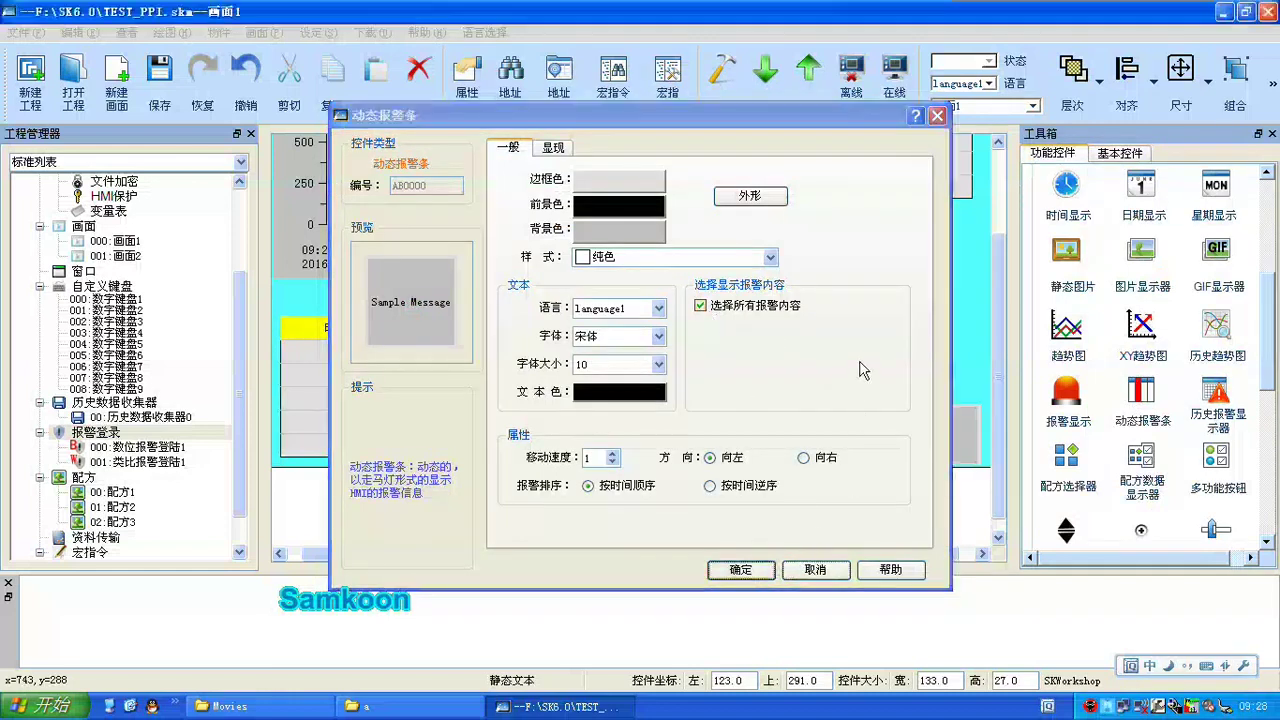
pyautogui.click(775, 319)
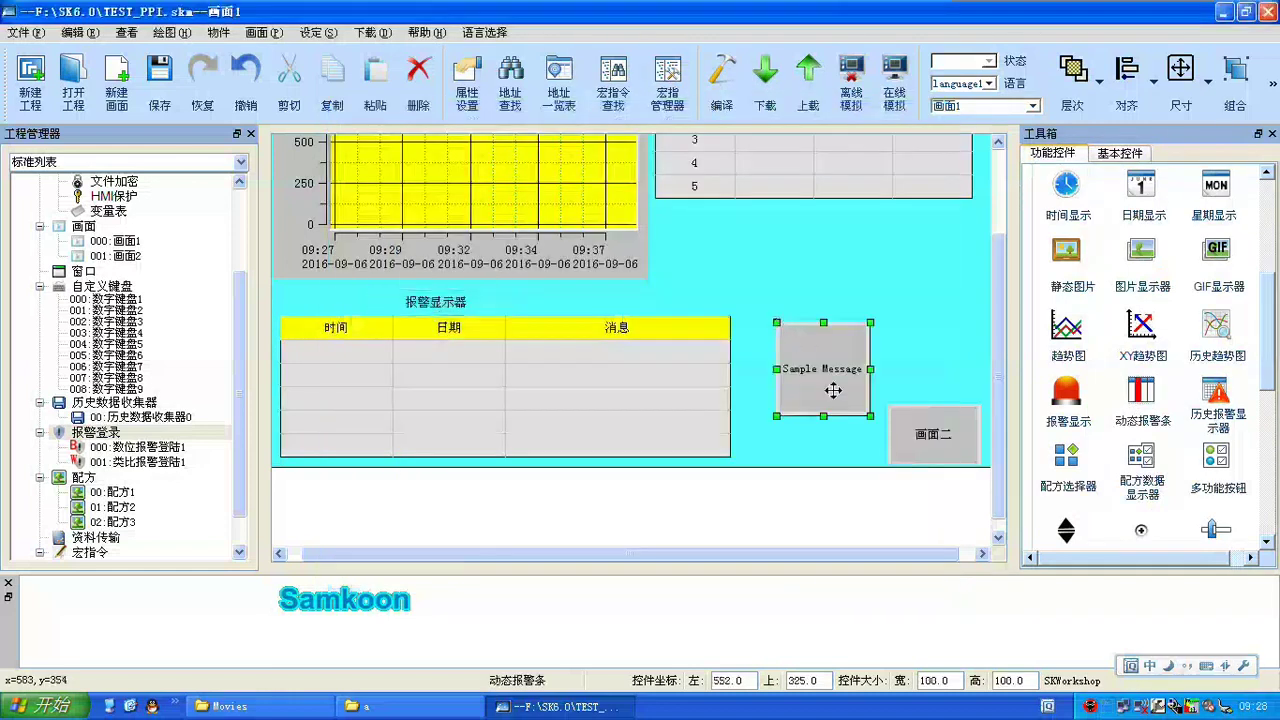
pyautogui.moveTo(870, 416); pyautogui.dragTo(956, 326)
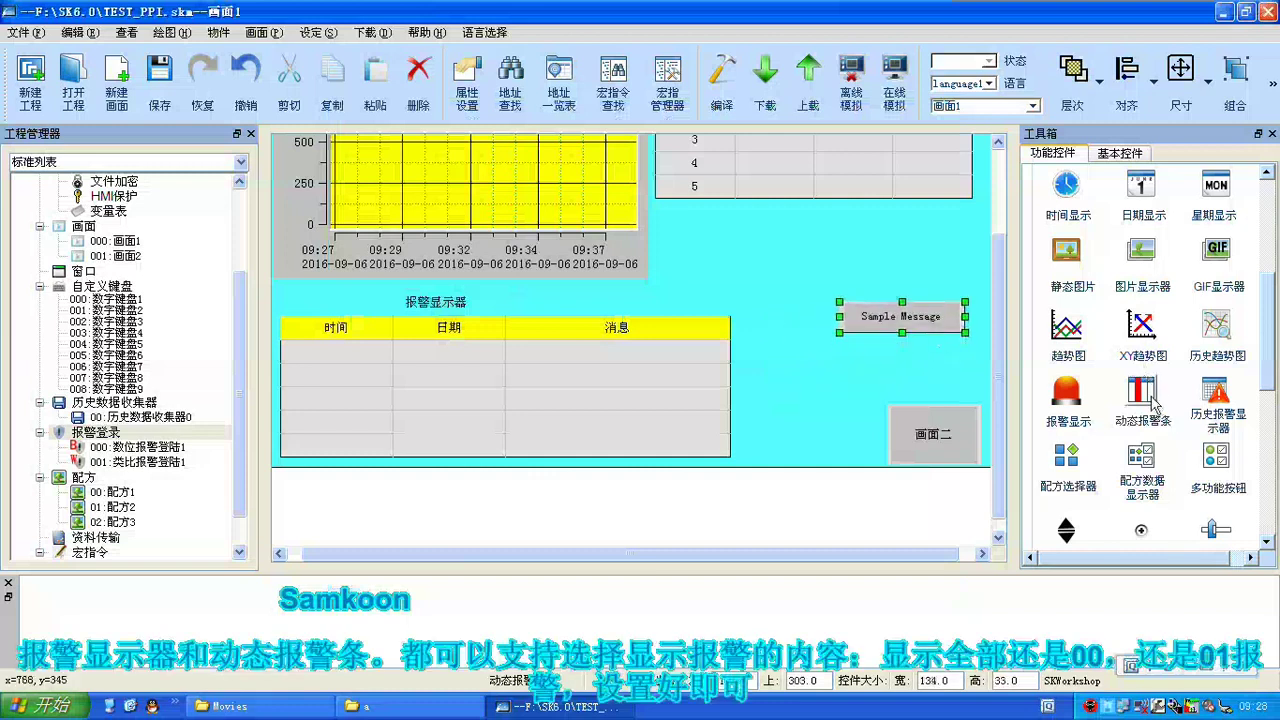
# Add a second 动态报警条 restricted to a reduced alarm range directly below the first one, sized about 132 by 29.
pyautogui.click(1137, 392)
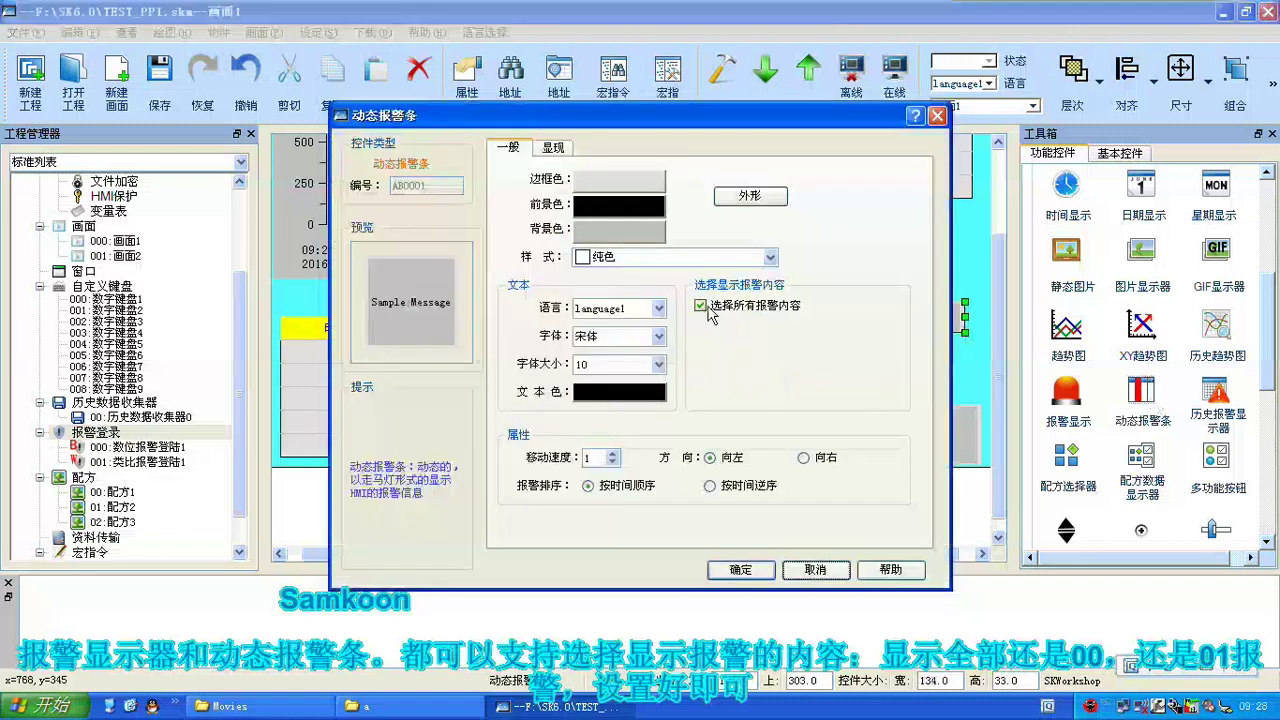
pyautogui.click(700, 305)
pyautogui.click(827, 360)
pyautogui.click(740, 569)
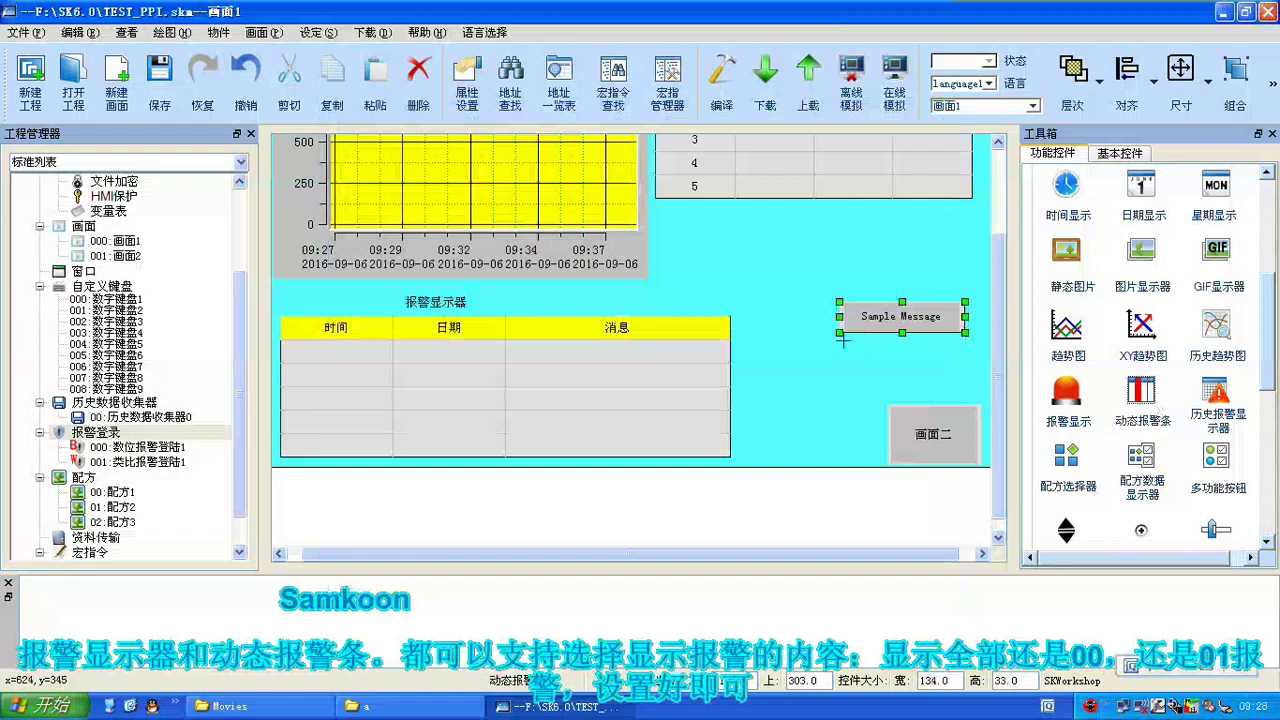
pyautogui.click(846, 343)
pyautogui.moveTo(933, 432); pyautogui.dragTo(944, 355)
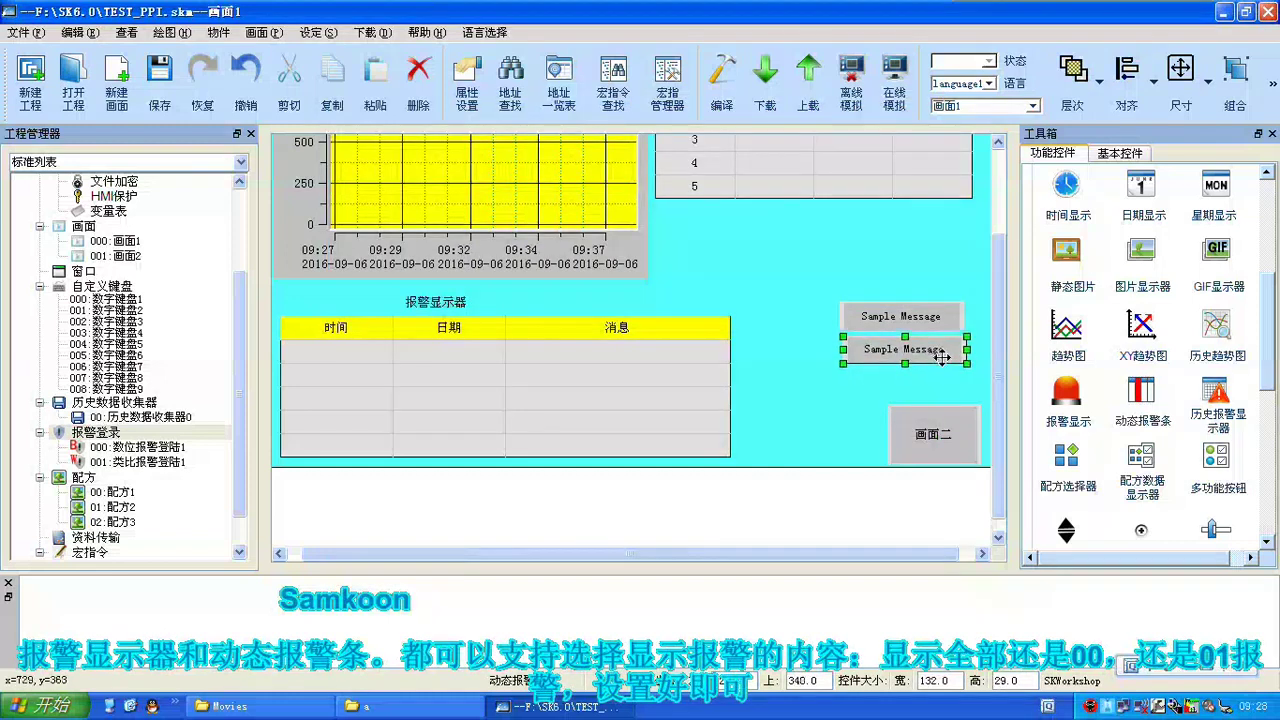
# Add a third 动态报警条 with 选择所有报警内容 disabled between the second bar and the 画面二 button, about 120 by 29.
pyautogui.click(1143, 395)
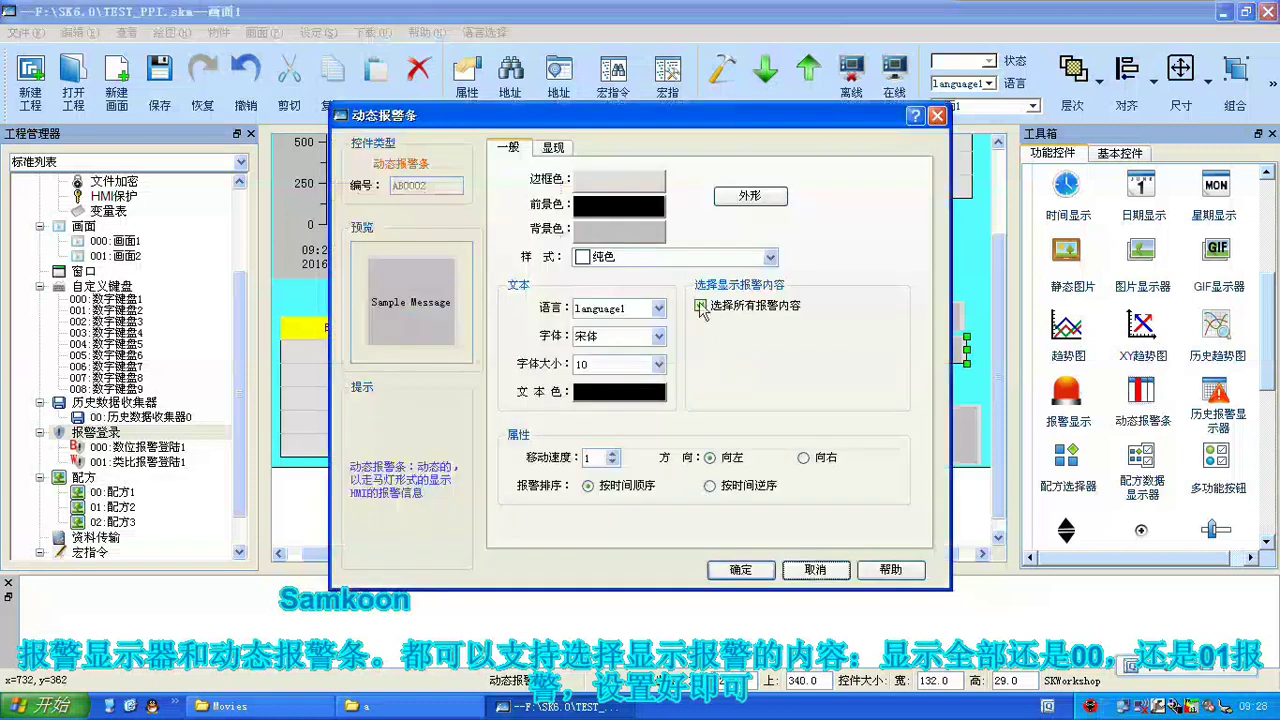
pyautogui.click(701, 306)
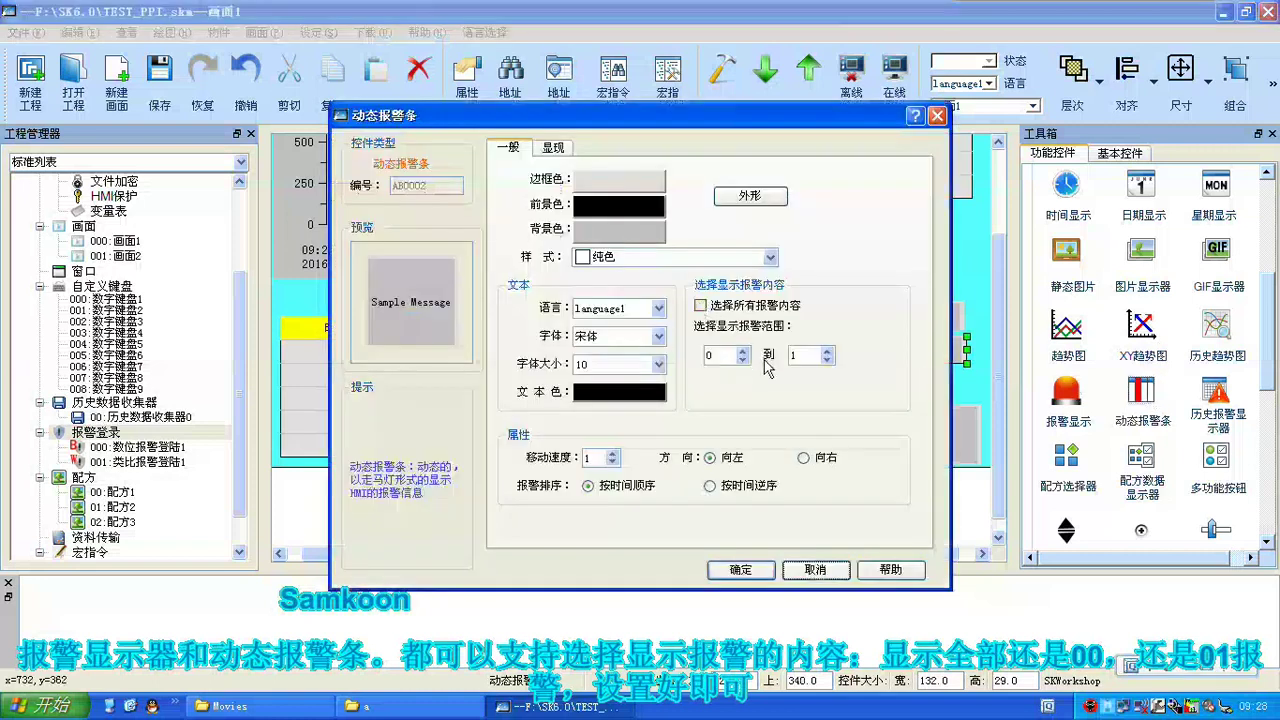
pyautogui.click(740, 570)
pyautogui.moveTo(848, 372)
pyautogui.mouseDown()
pyautogui.moveTo(942, 468)
pyautogui.moveTo(962, 400)
pyautogui.mouseUp()
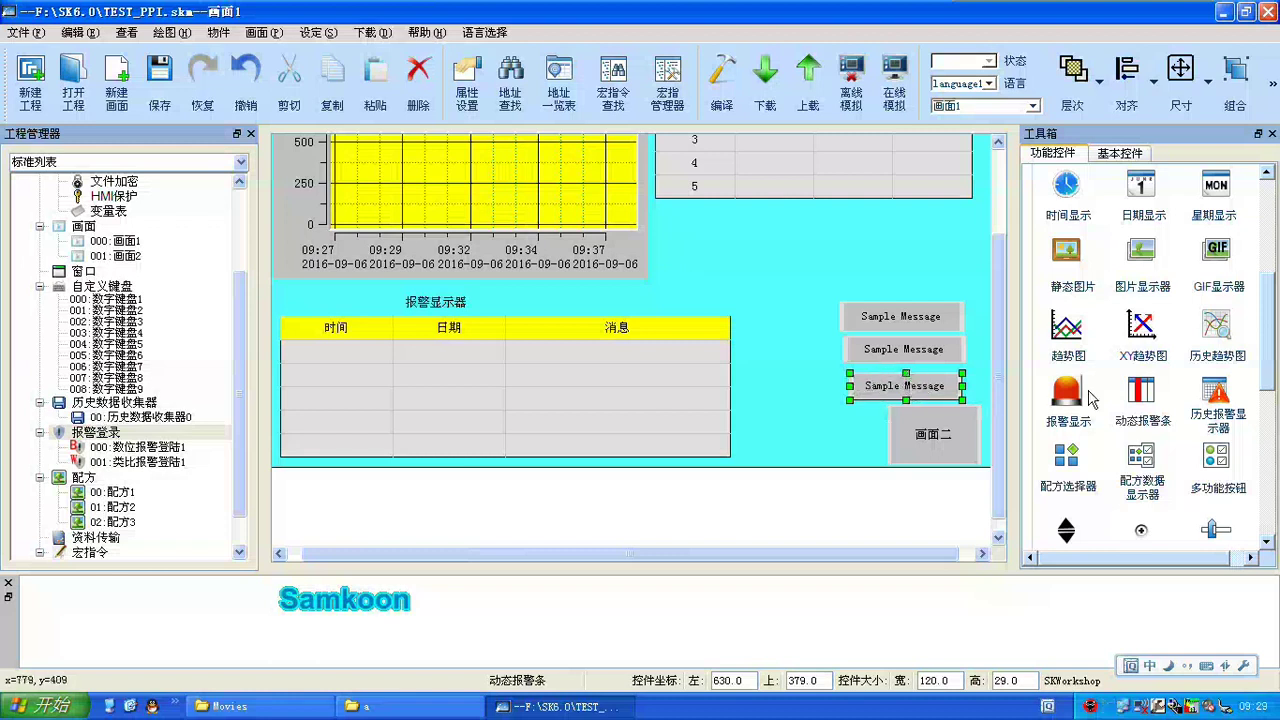
# Add a 数值输入 writing to VW0 just below the history alarm display table, sized about 98 by 36.
pyautogui.moveTo(1266, 386); pyautogui.dragTo(1268, 297)
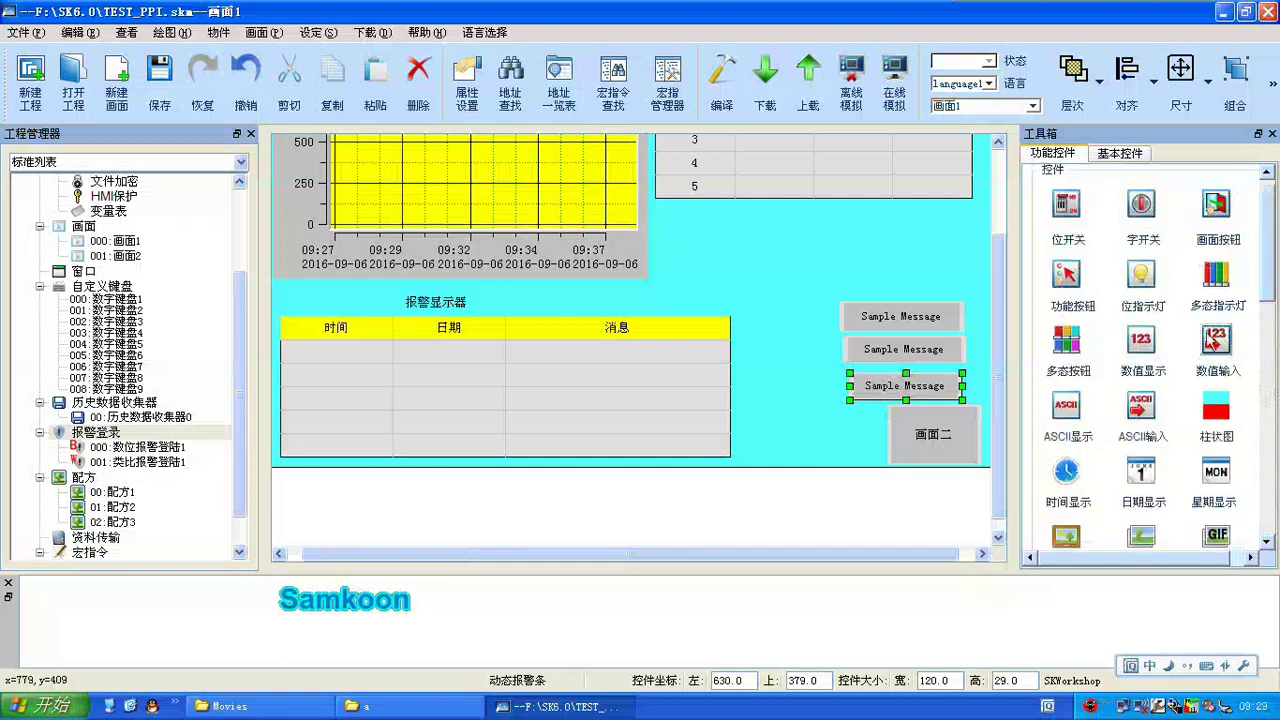
pyautogui.click(1213, 343)
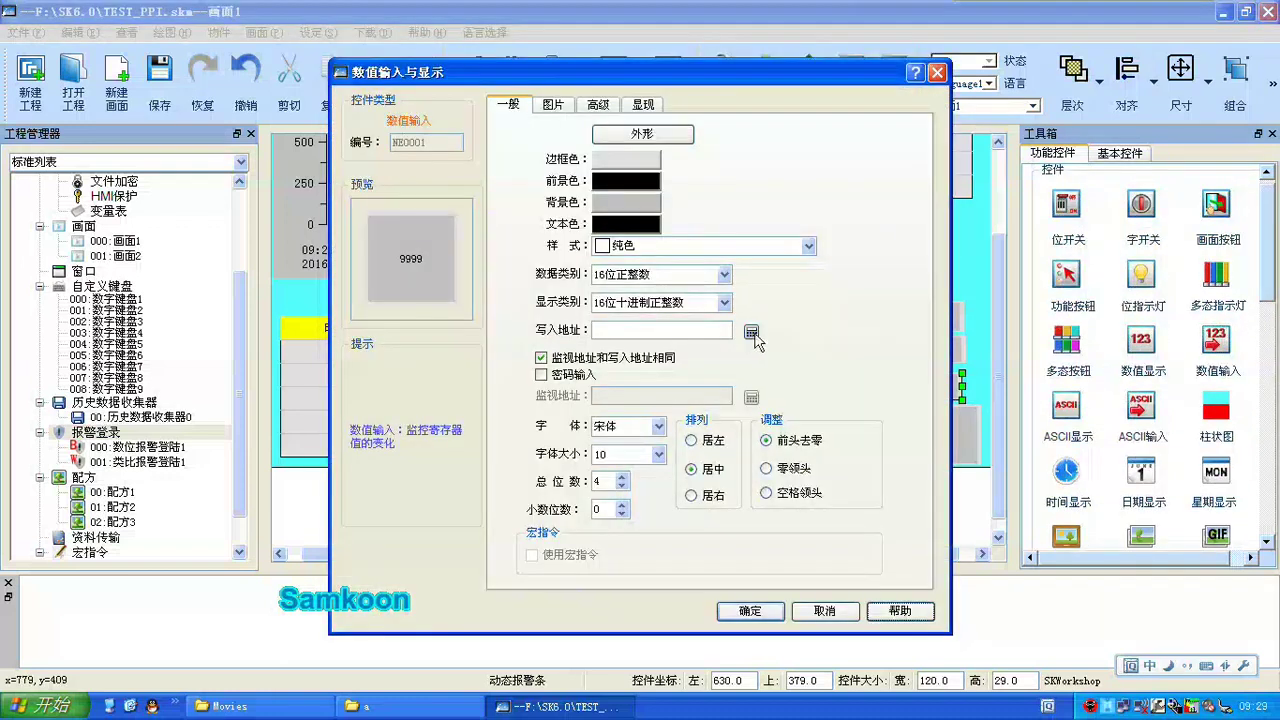
pyautogui.click(660, 330)
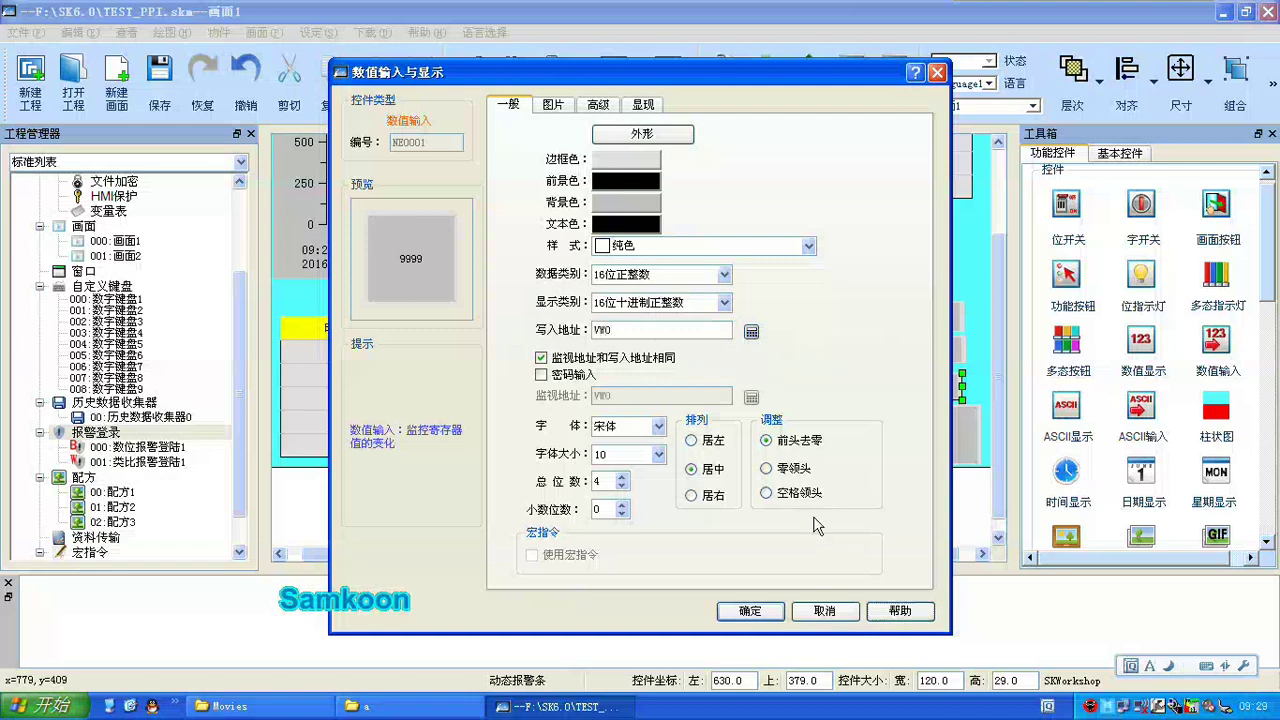
pyautogui.click(762, 608)
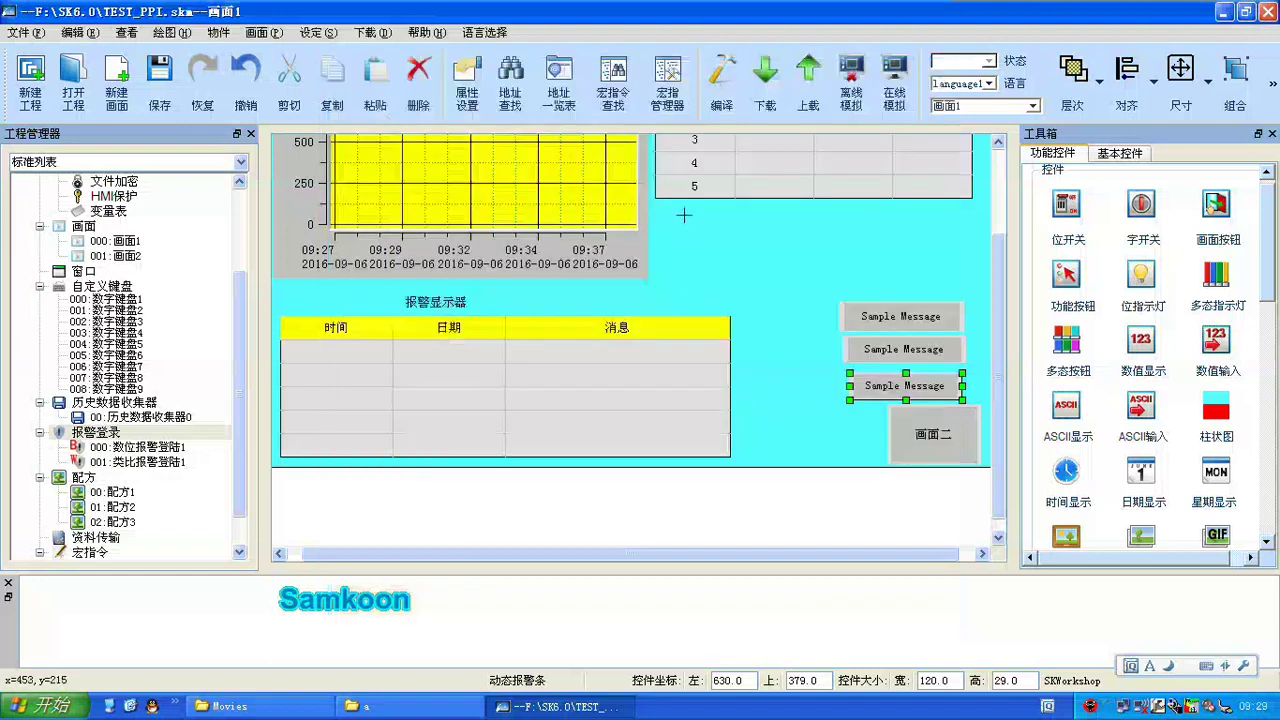
pyautogui.click(684, 215)
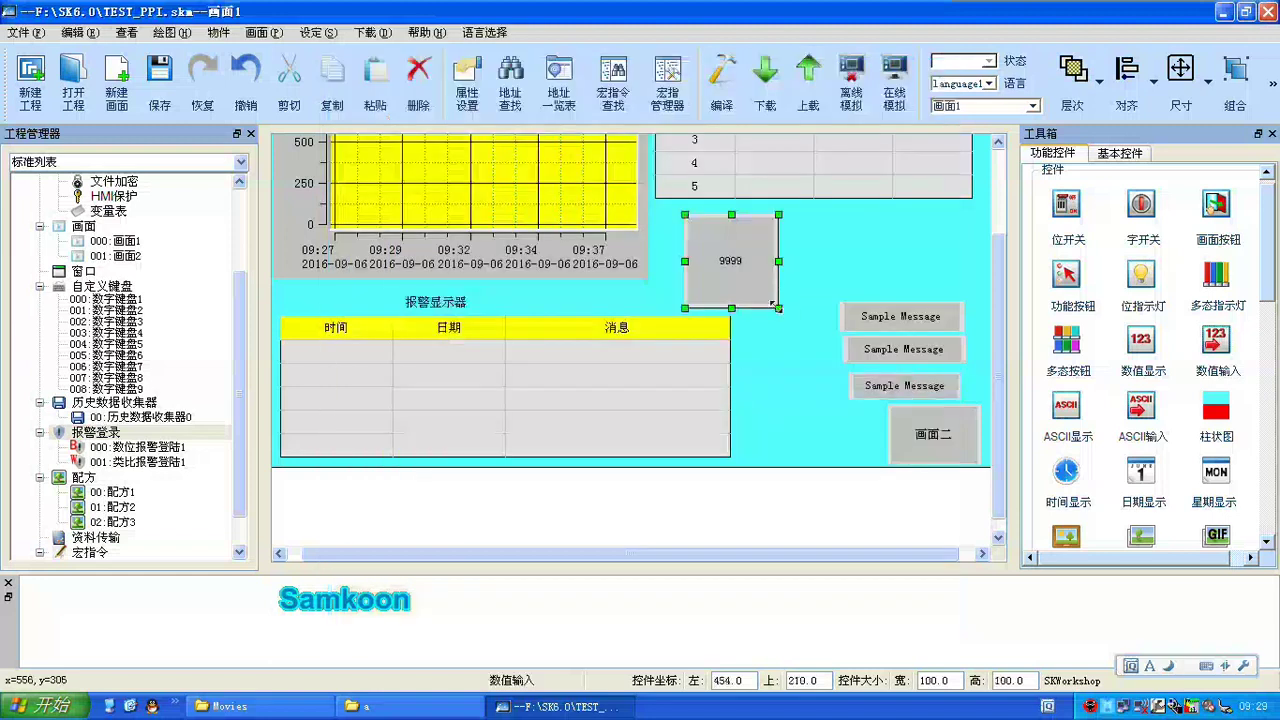
pyautogui.click(778, 306)
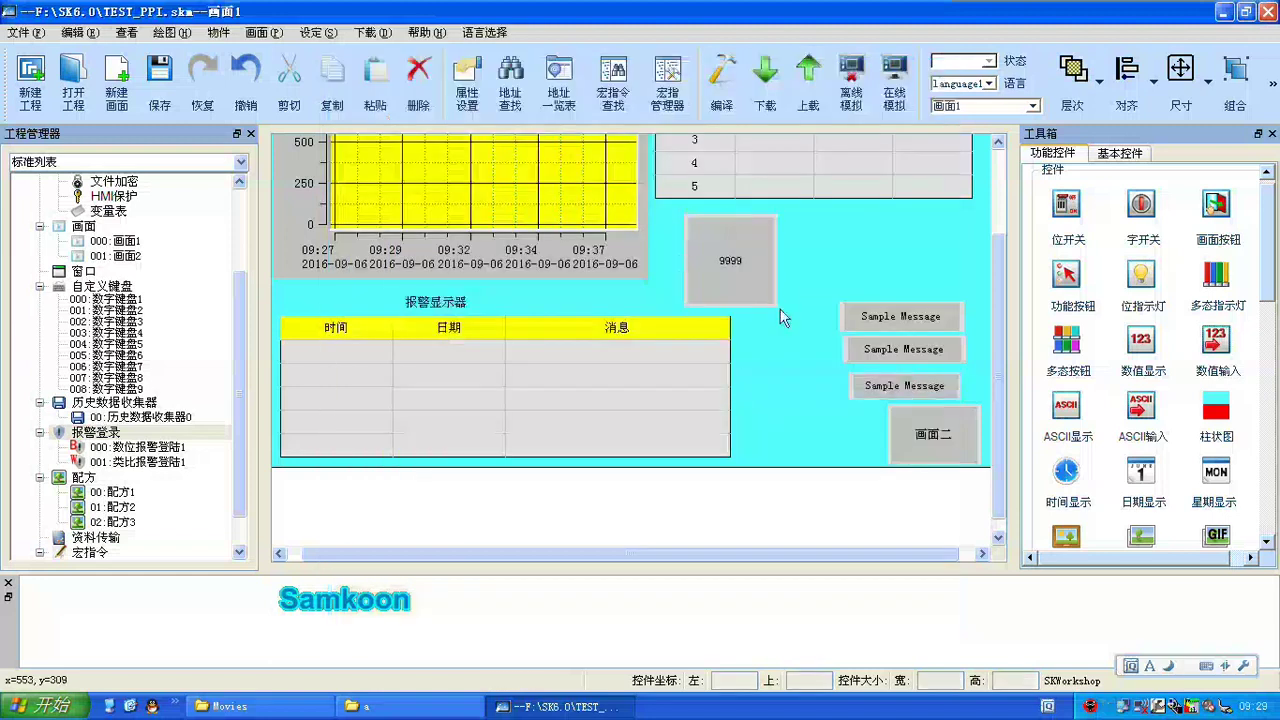
pyautogui.moveTo(768, 288); pyautogui.dragTo(790, 240)
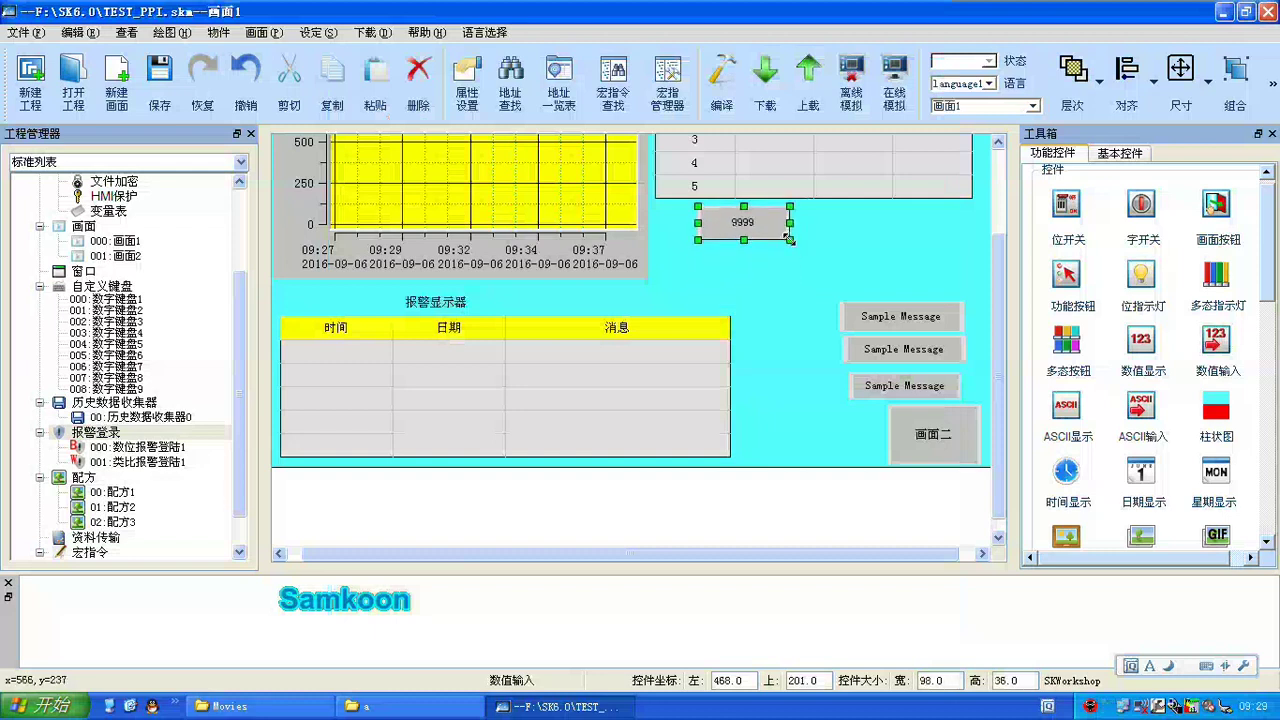
# Multi-copy the VW0 input with X quantity 1, Y quantity 2 and address increment 2, and position the copy directly below it.
pyautogui.rightClick(745, 230)
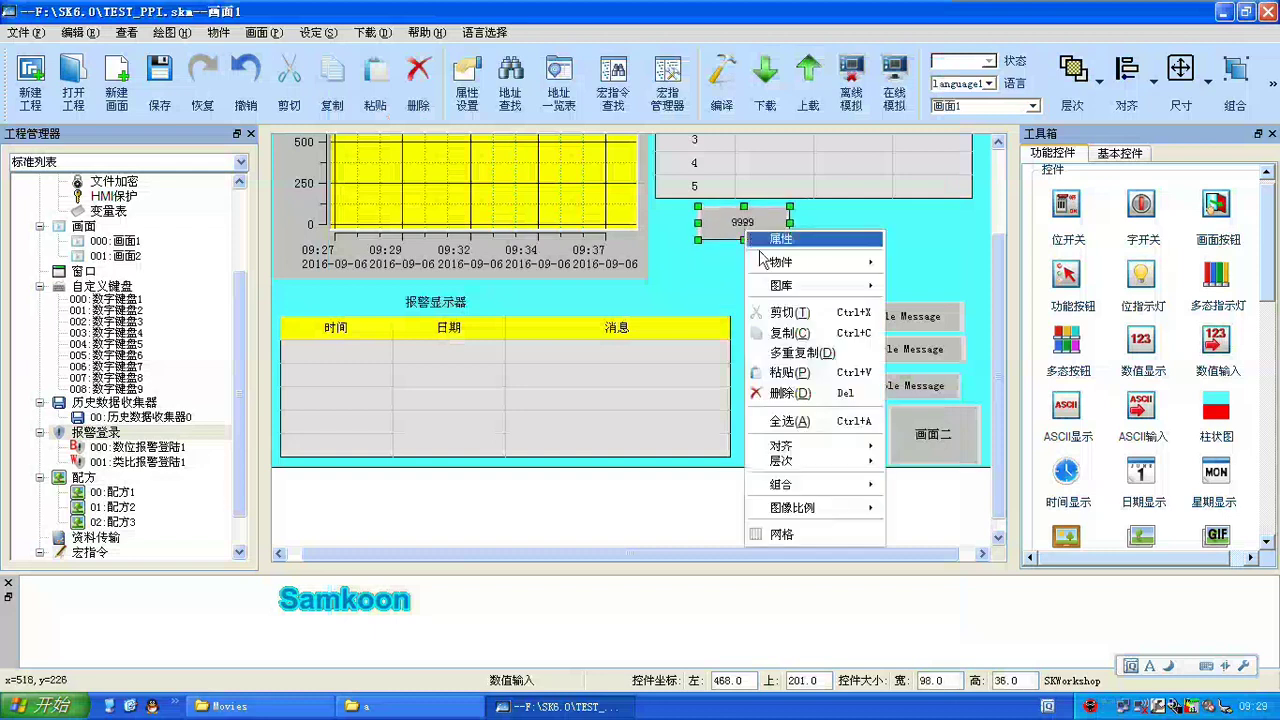
pyautogui.click(795, 355)
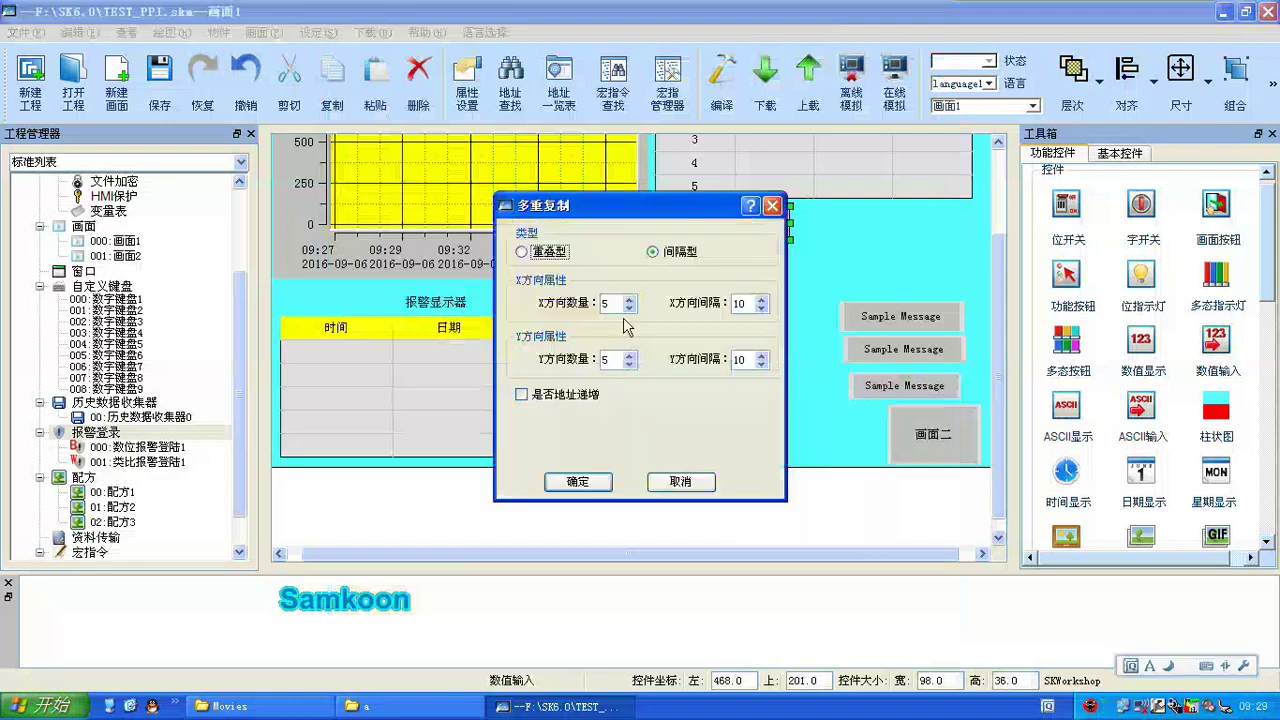
pyautogui.moveTo(619, 303); pyautogui.dragTo(567, 312)
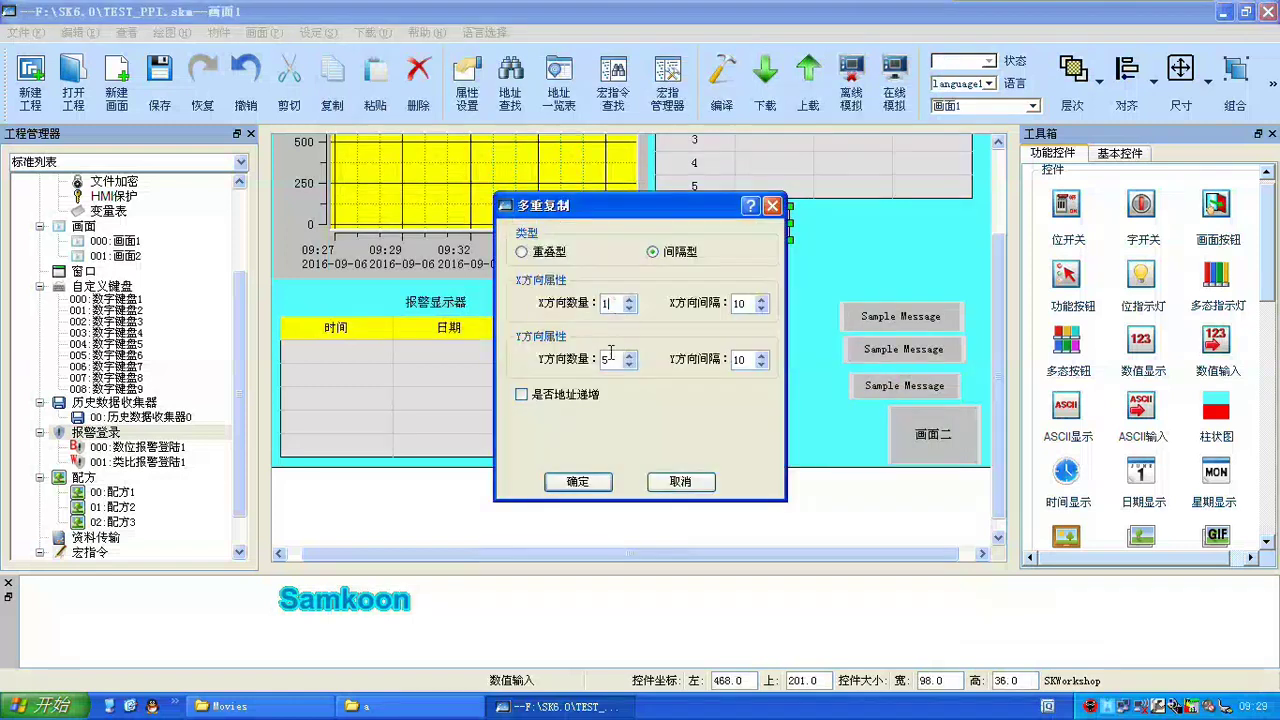
pyautogui.moveTo(619, 358); pyautogui.dragTo(586, 368)
pyautogui.click(522, 395)
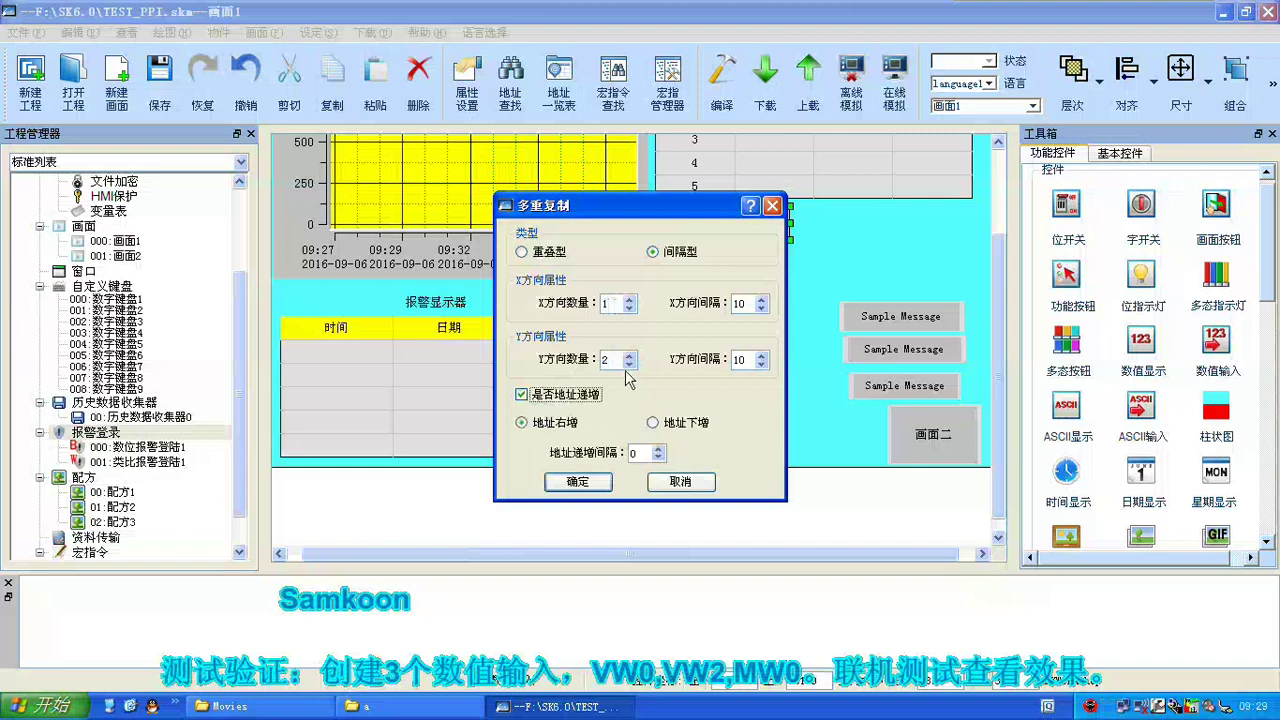
pyautogui.click(659, 450)
pyautogui.click(578, 482)
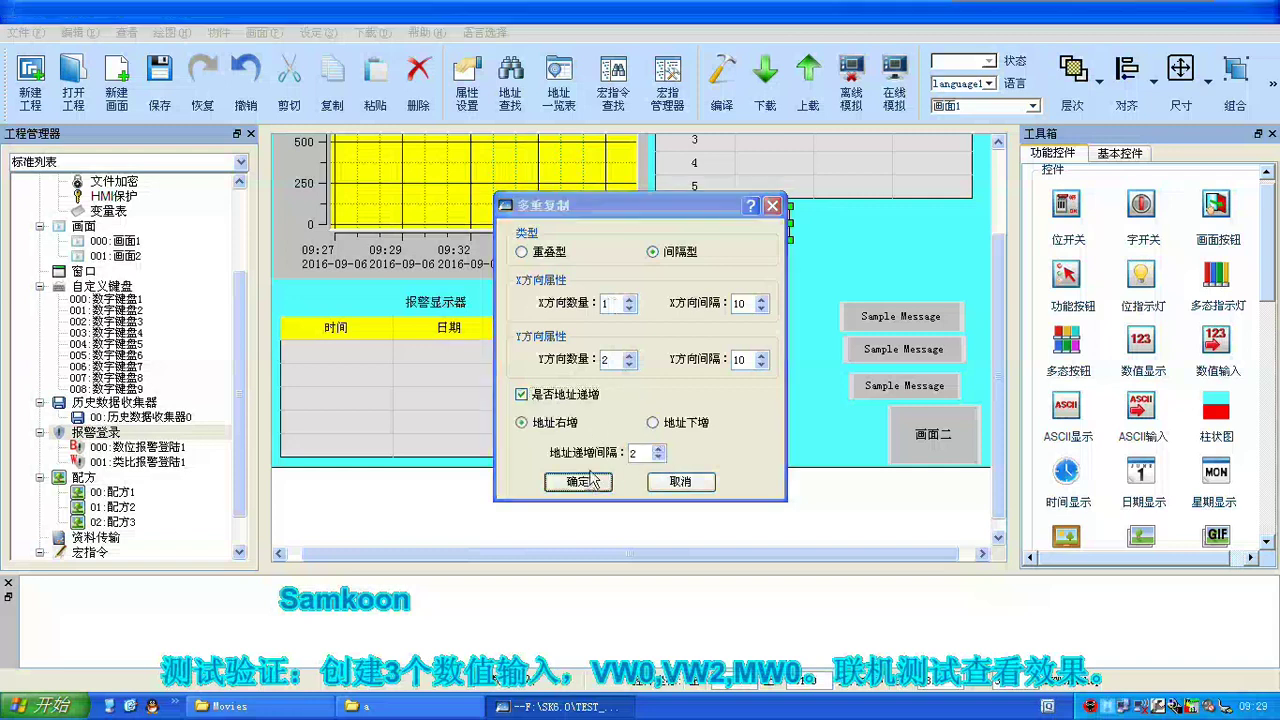
pyautogui.moveTo(761, 270); pyautogui.dragTo(759, 272)
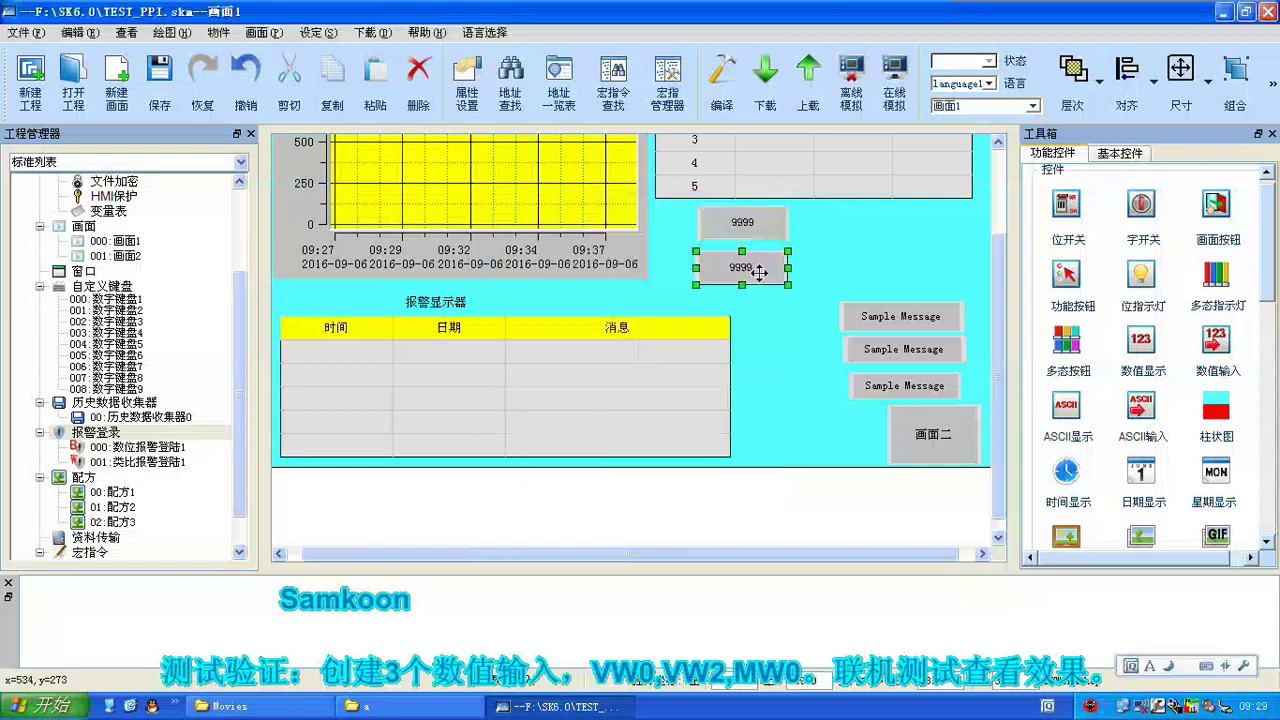
# Add a 数值输入 writing to MW0 to the right of the two stacked inputs and shift those two closer to it.
pyautogui.click(1216, 342)
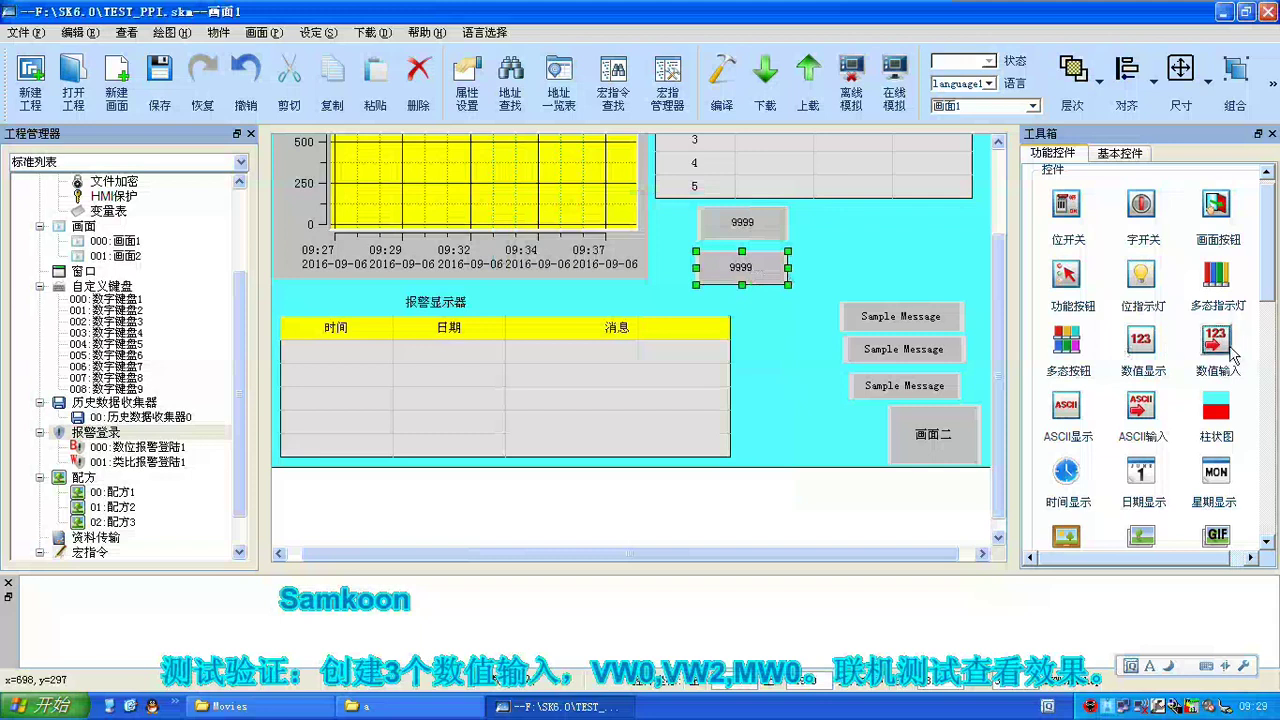
pyautogui.click(864, 352)
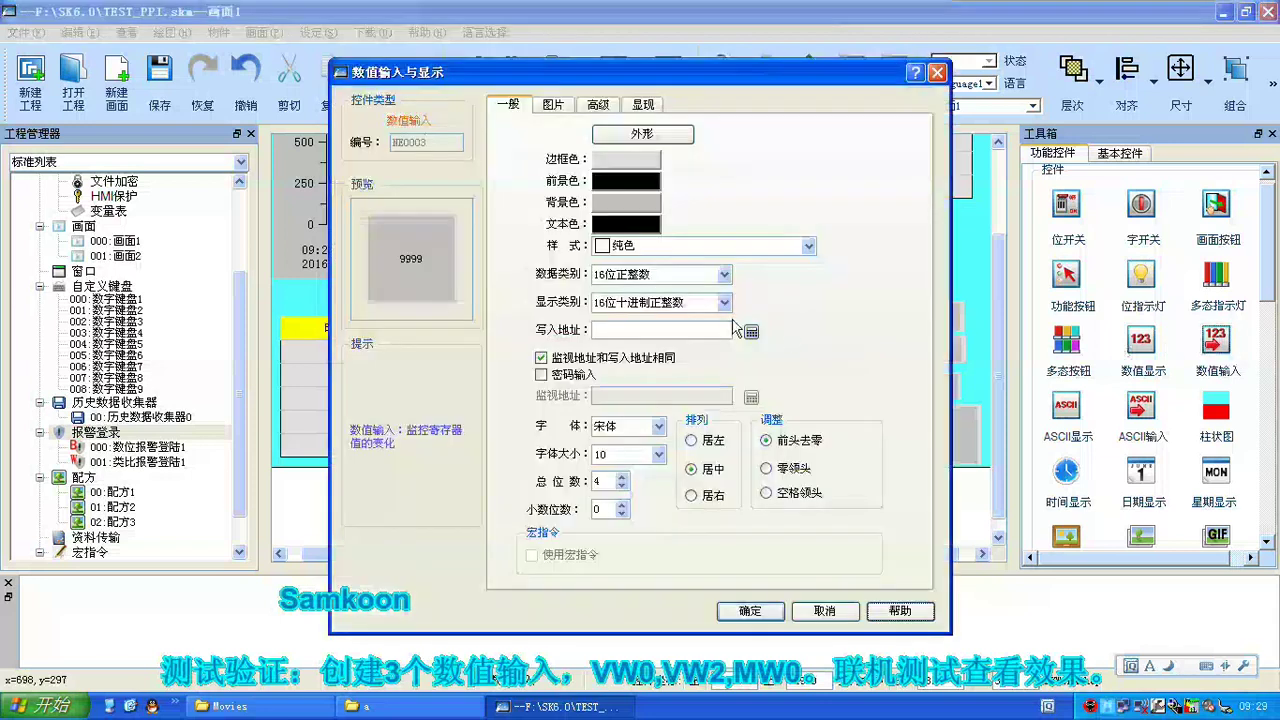
pyautogui.click(682, 326)
pyautogui.hotkey('ctrl', 'space')
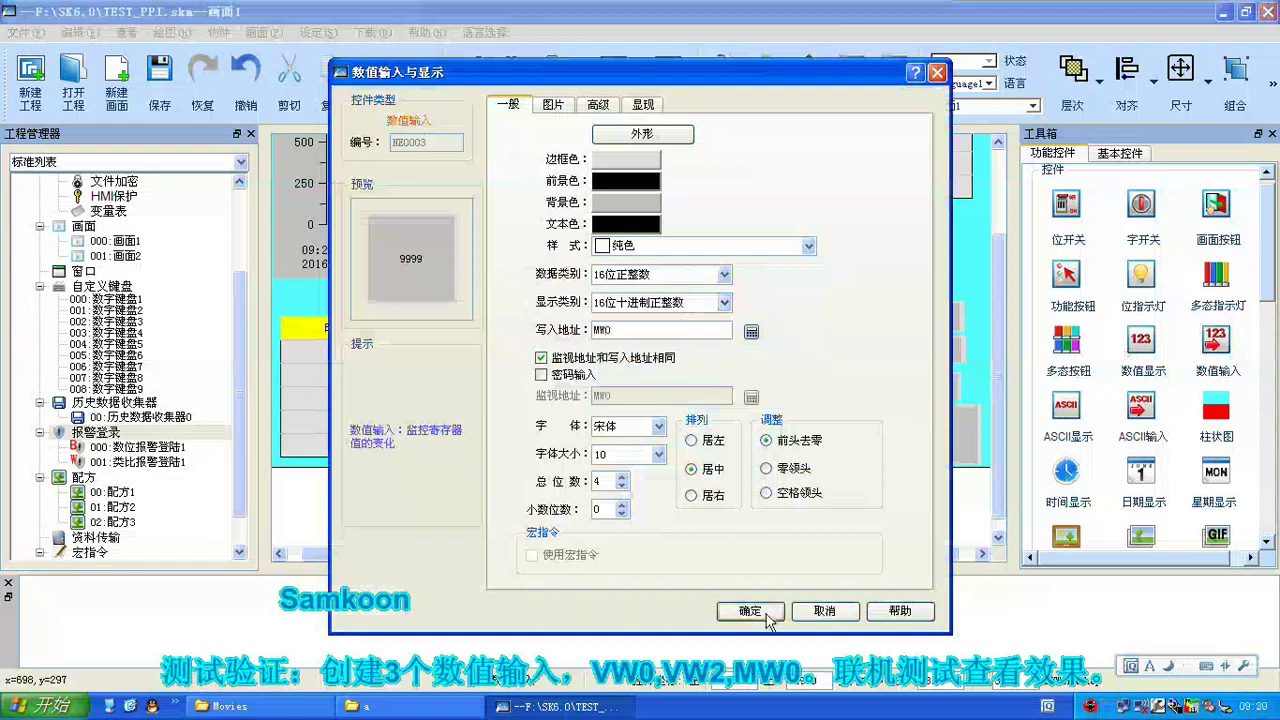
pyautogui.click(750, 611)
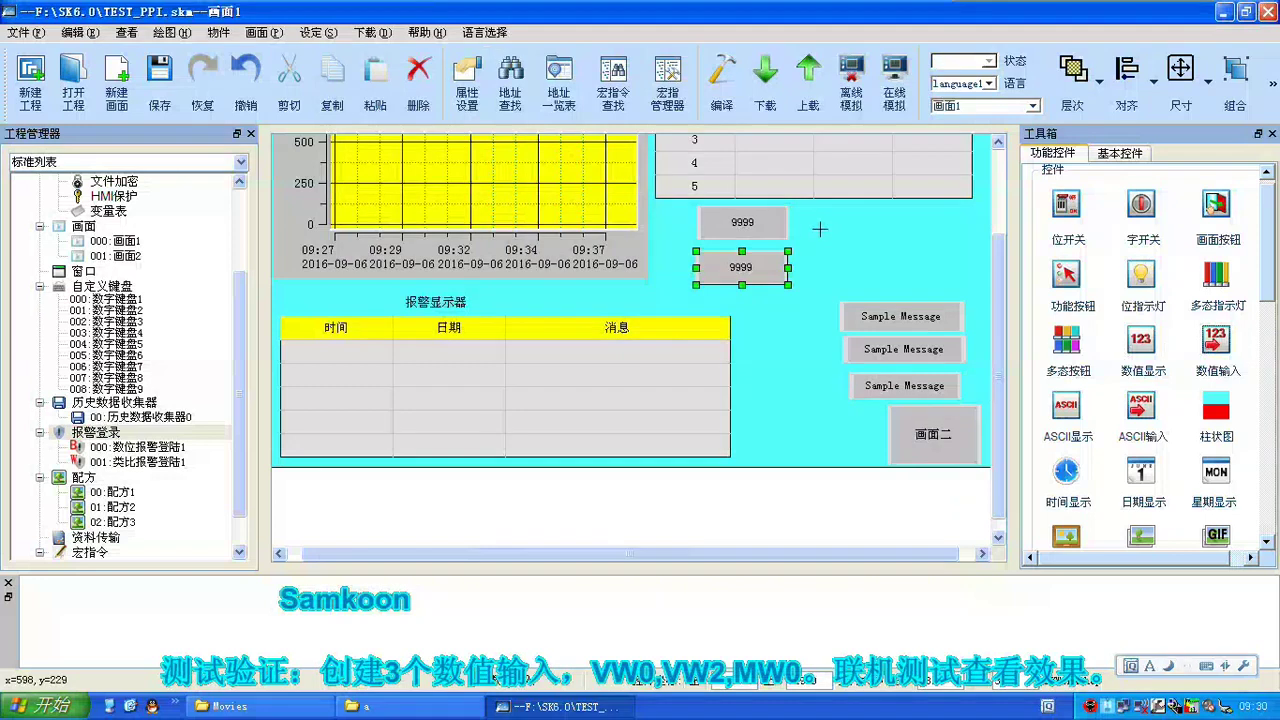
pyautogui.moveTo(832, 226)
pyautogui.mouseDown()
pyautogui.moveTo(927, 320)
pyautogui.moveTo(924, 263)
pyautogui.mouseUp()
pyautogui.moveTo(812, 205); pyautogui.dragTo(800, 274)
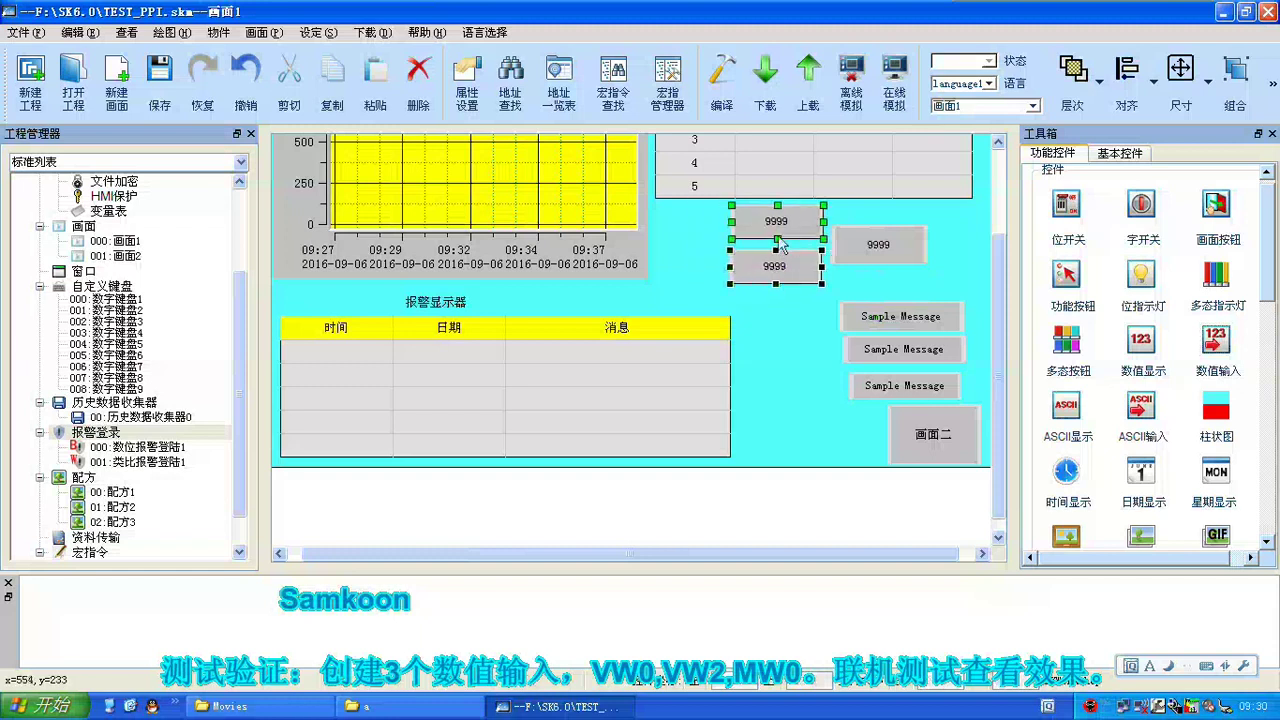
pyautogui.click(787, 358)
# Duplicate the 报警显示器 label and place the copy to the left of the stacked numeric inputs.
pyautogui.scroll(3, 787, 358)
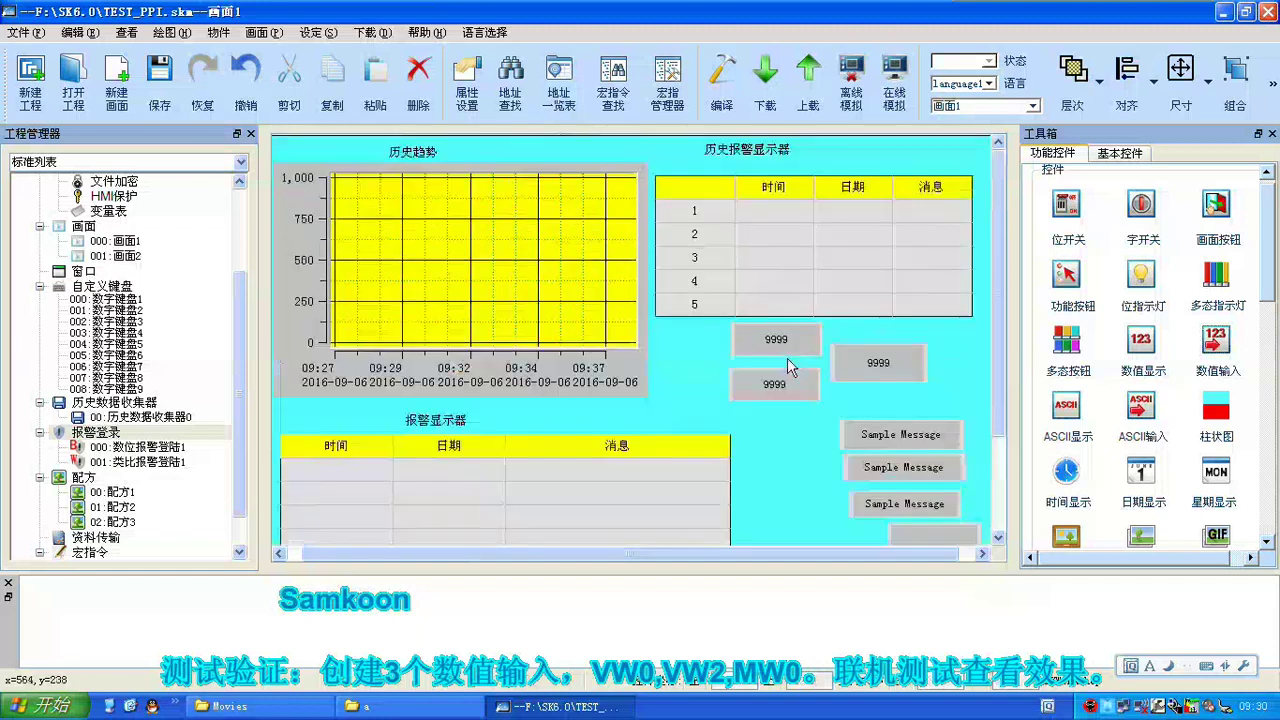
pyautogui.click(467, 420)
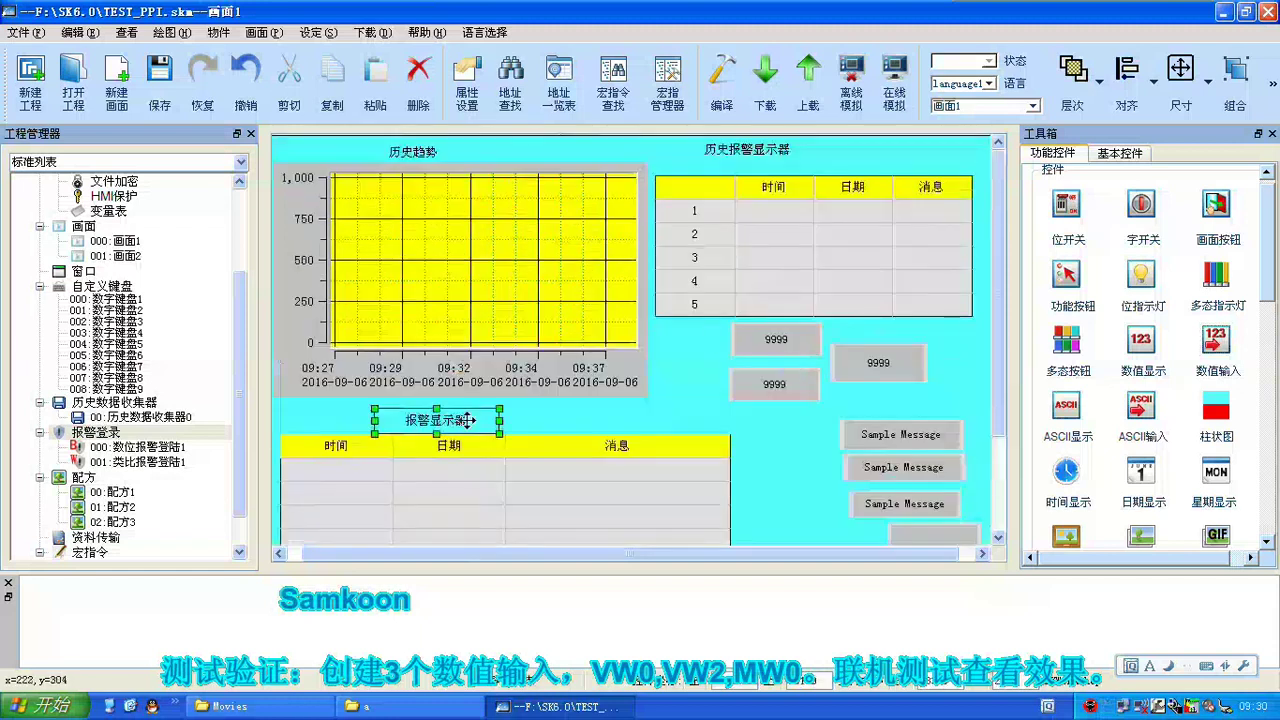
pyautogui.moveTo(467, 420); pyautogui.dragTo(719, 368)
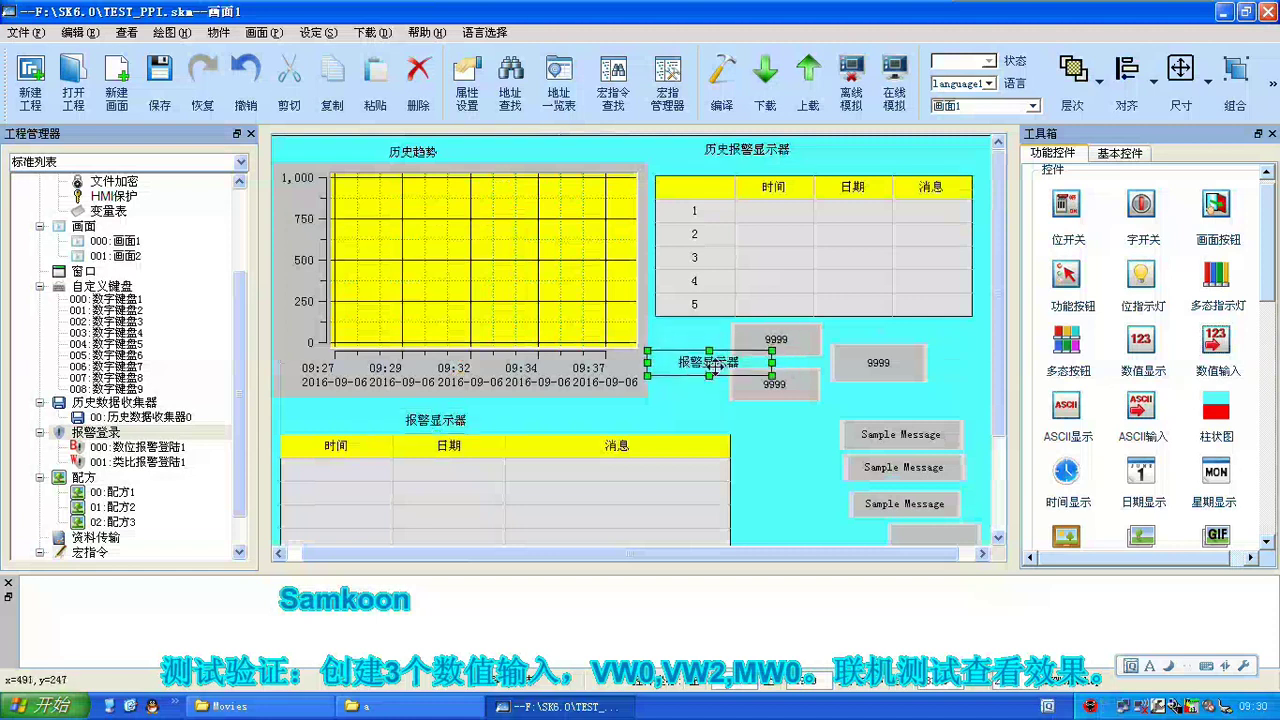
# Change the duplicated label's text to 测试验证 and narrow it to fit beside the numeric inputs.
pyautogui.doubleClick(711, 366)
pyautogui.moveTo(591, 224); pyautogui.dragTo(410, 237)
pyautogui.write('C')
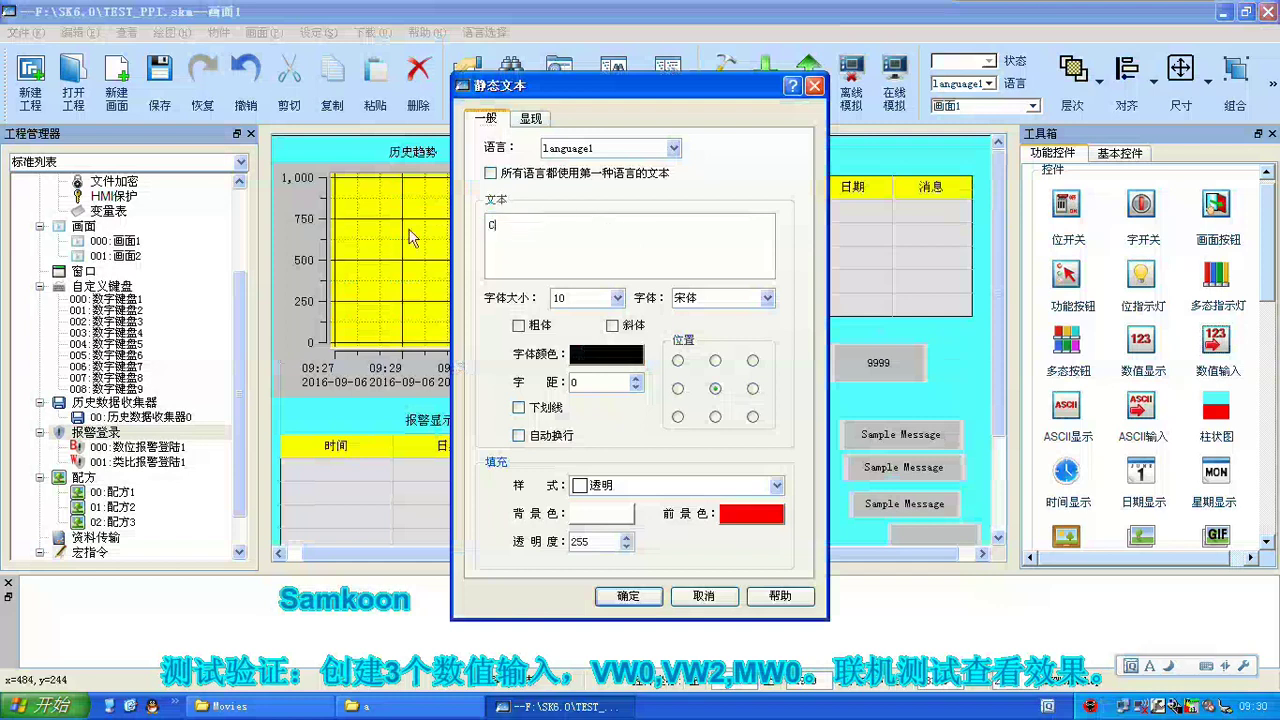
pyautogui.write('Eceshi')
pyautogui.press('space')
pyautogui.write('yanz')
pyautogui.press('space')
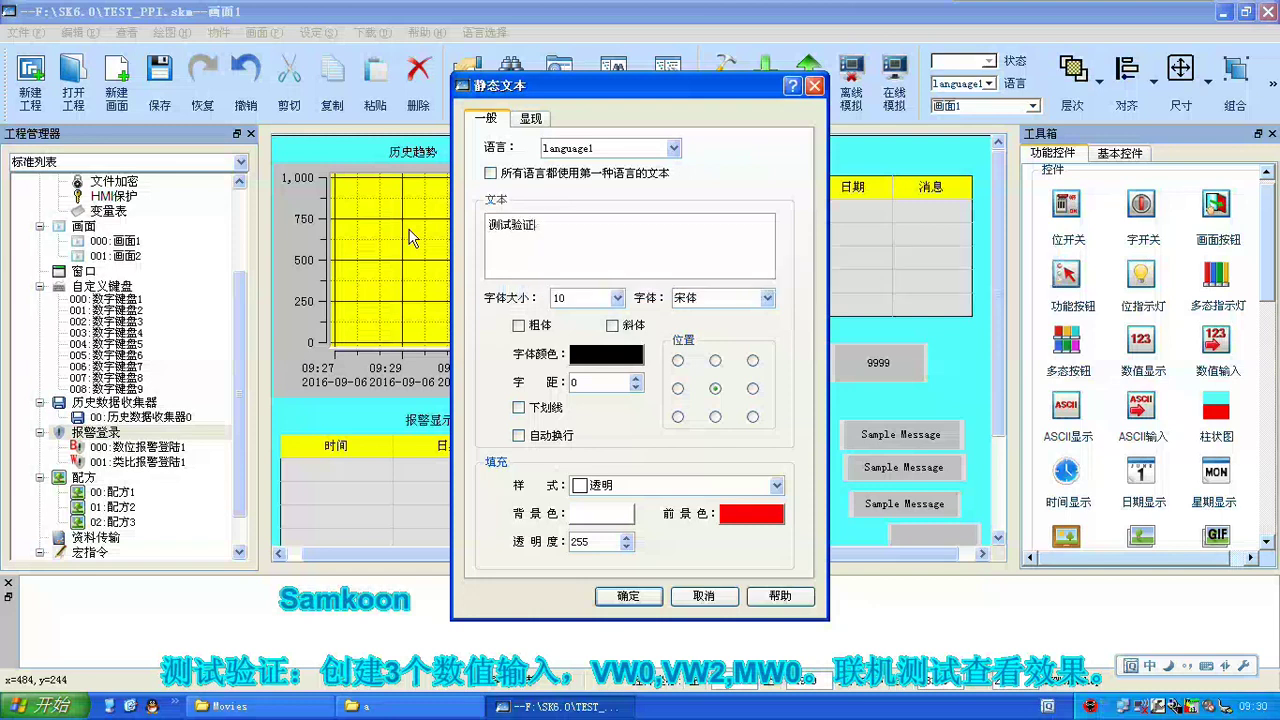
pyautogui.click(628, 596)
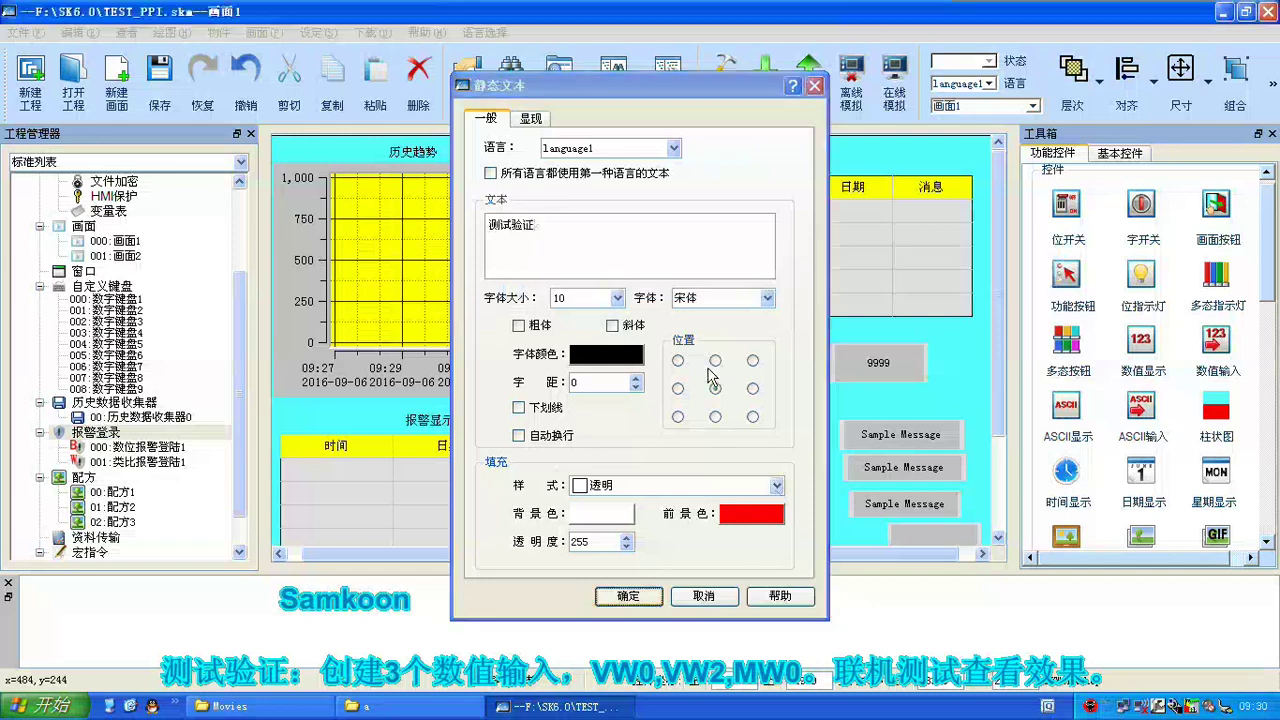
pyautogui.press('Return')
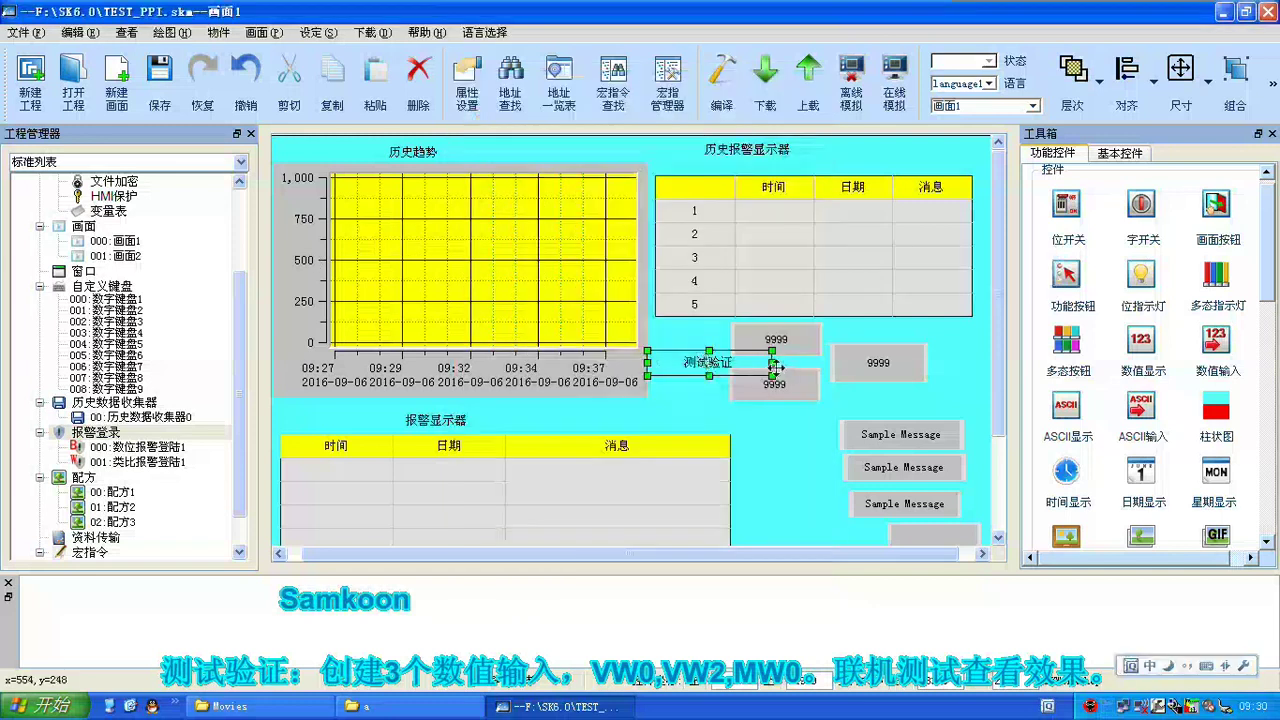
pyautogui.moveTo(772, 362); pyautogui.dragTo(709, 363)
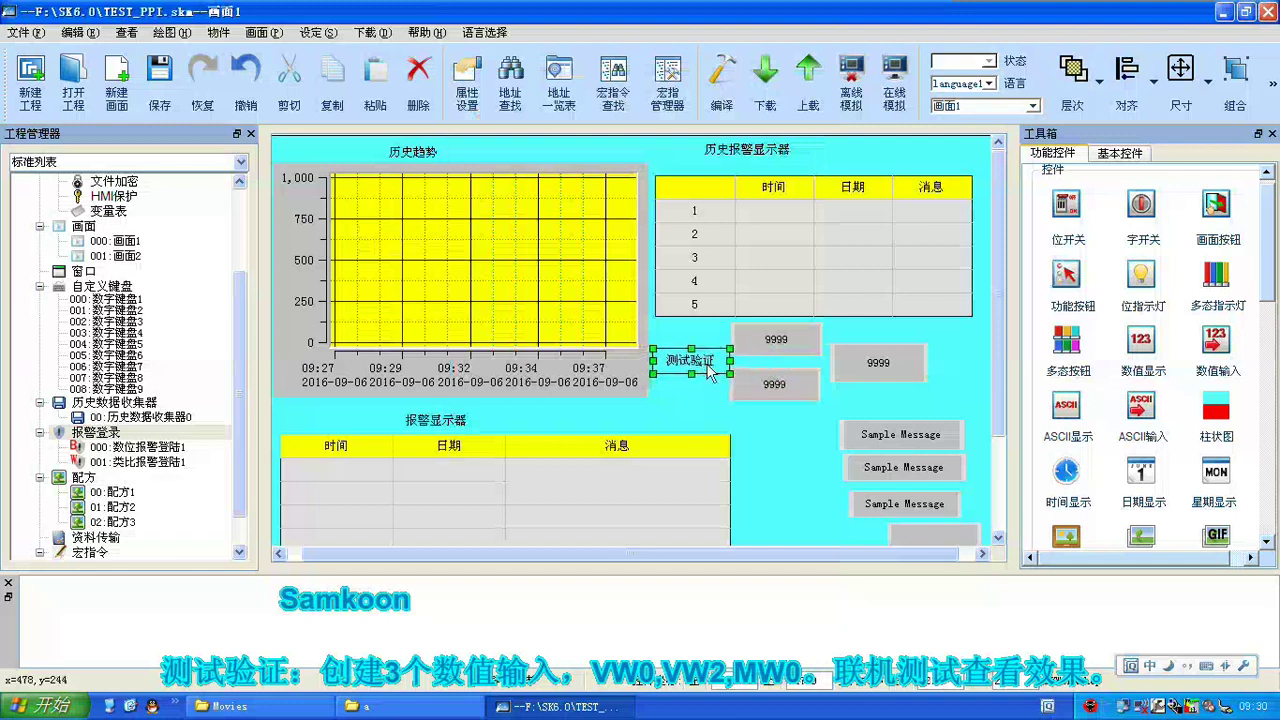
pyautogui.click(786, 454)
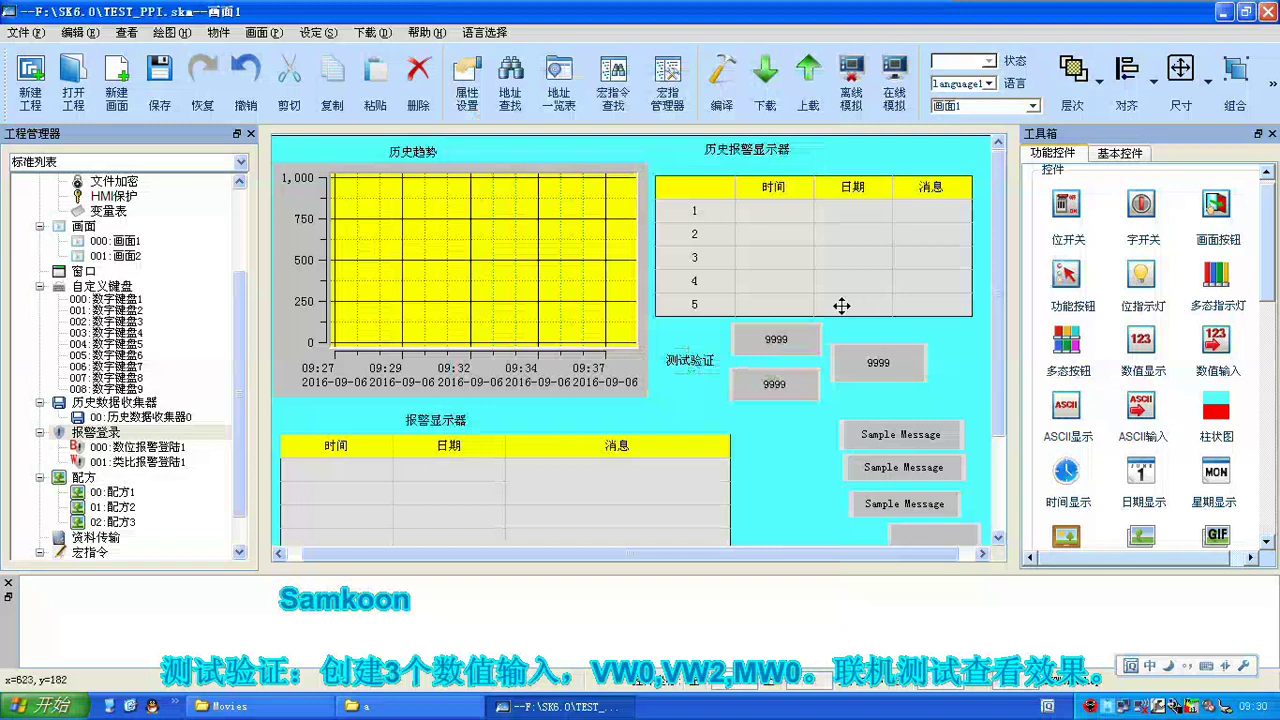
# Save the project and run the online simulation with 连接1 on serial port COM6.
pyautogui.click(162, 86)
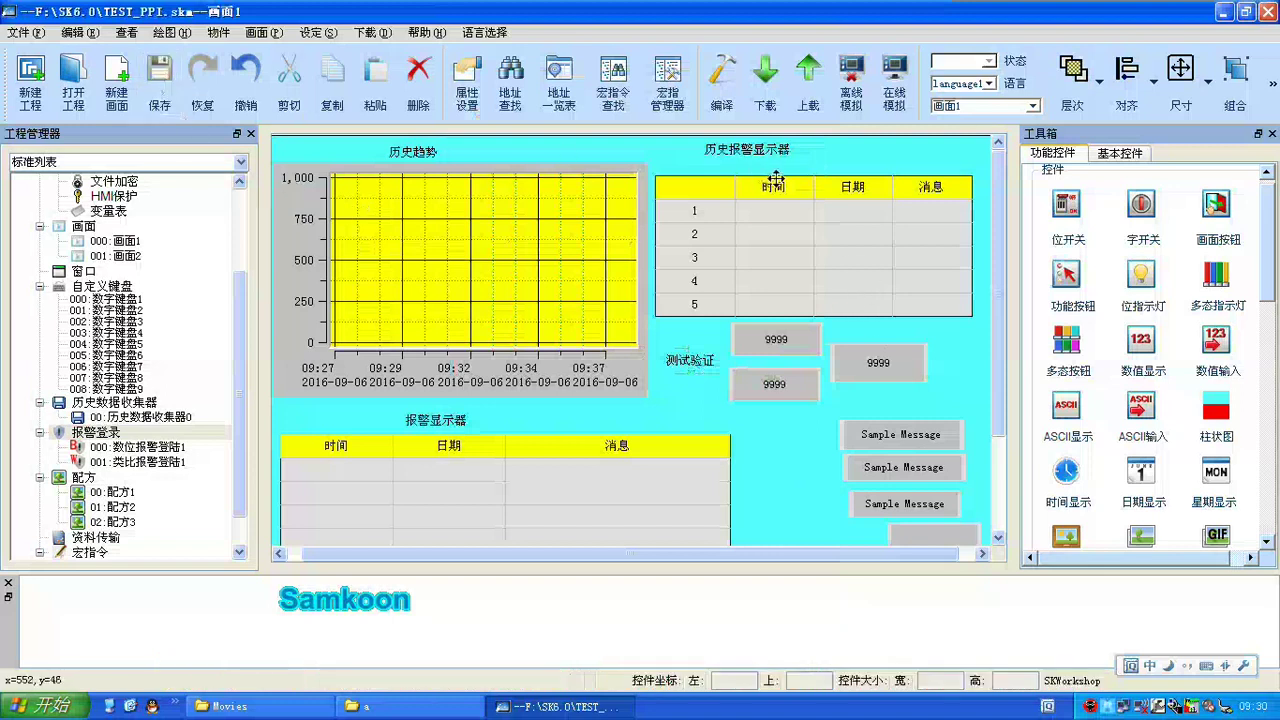
pyautogui.click(895, 82)
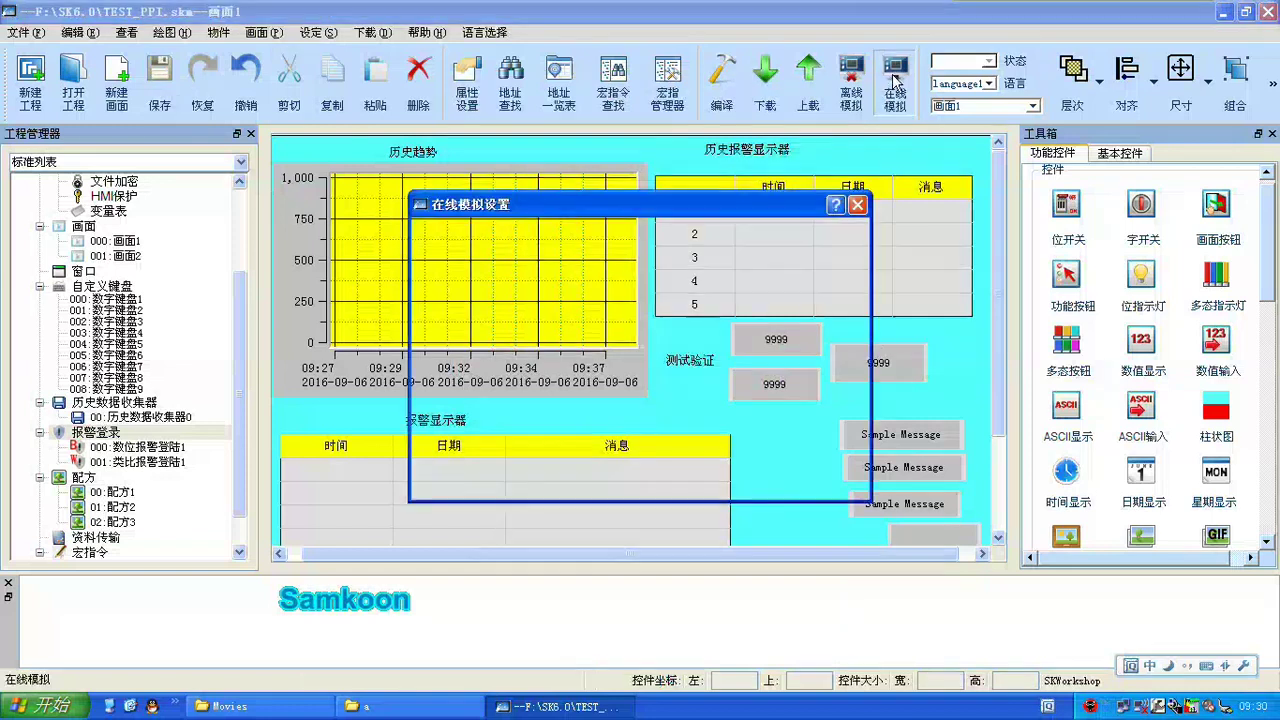
pyautogui.click(650, 237)
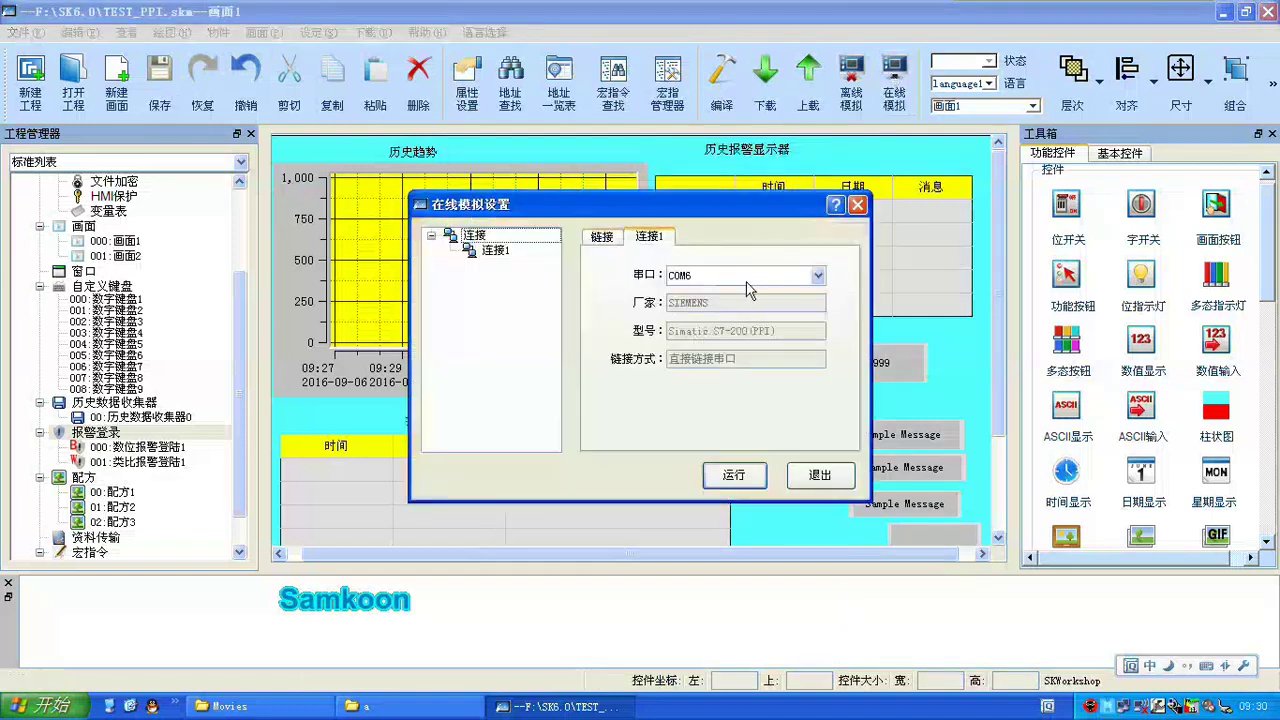
pyautogui.click(735, 284)
pyautogui.click(713, 340)
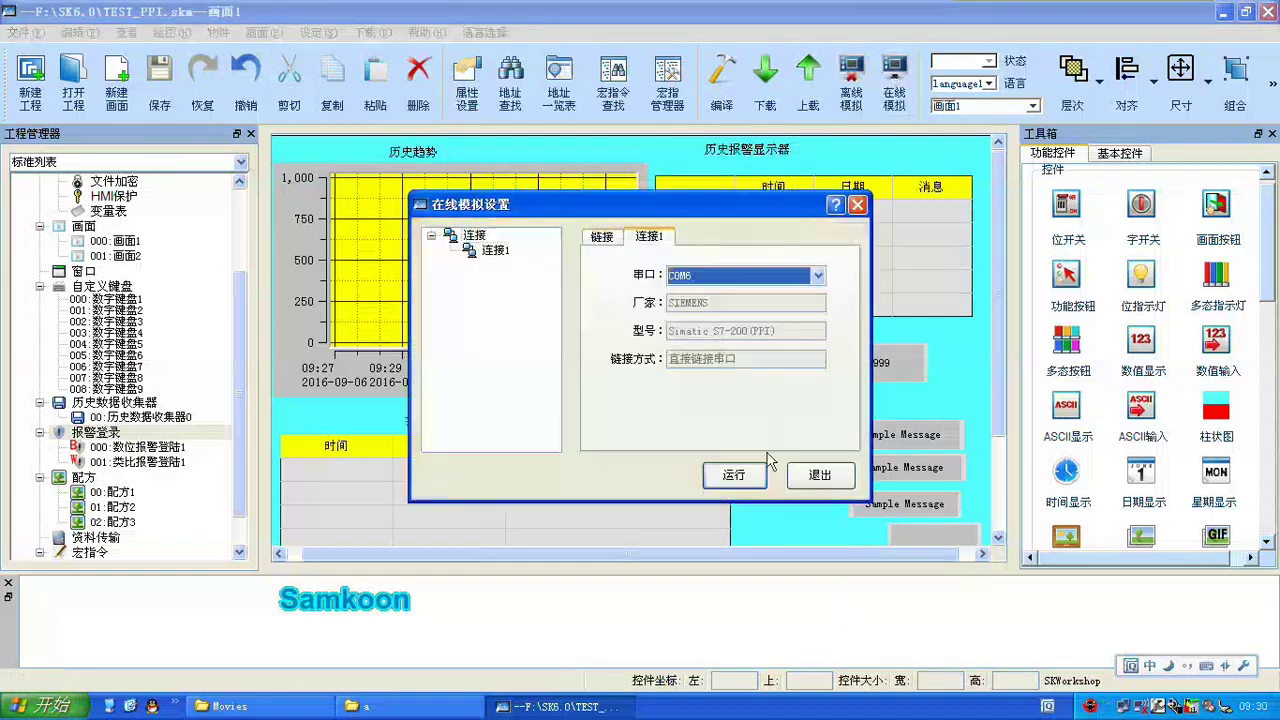
pyautogui.click(742, 479)
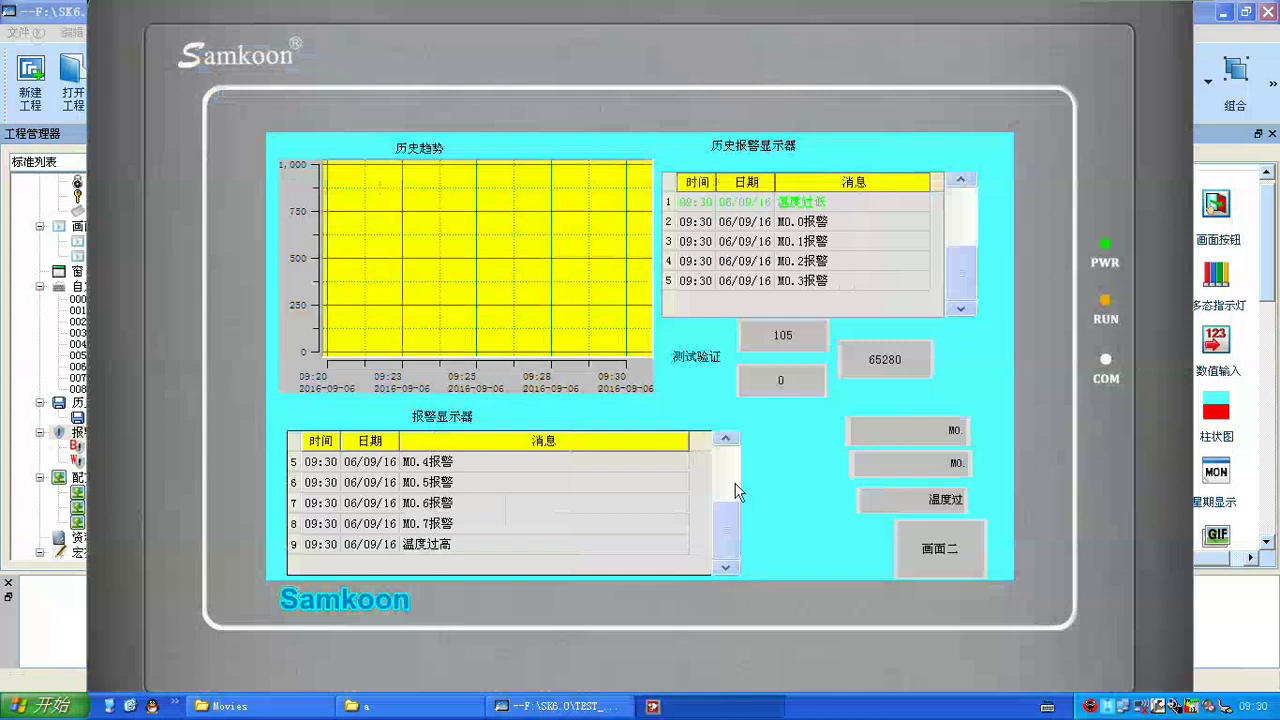
# Set the MW0 numeric input to 0 in the running simulation.
pyautogui.click(885, 370)
pyautogui.click(786, 420)
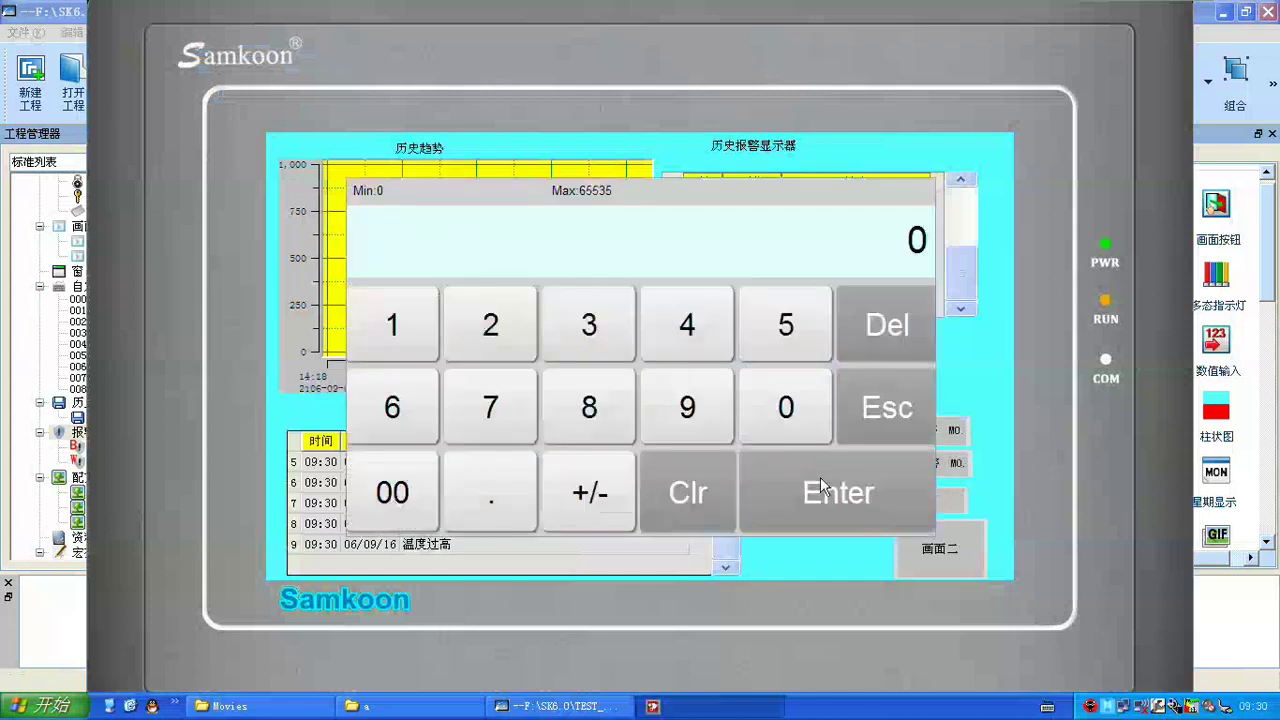
pyautogui.click(821, 487)
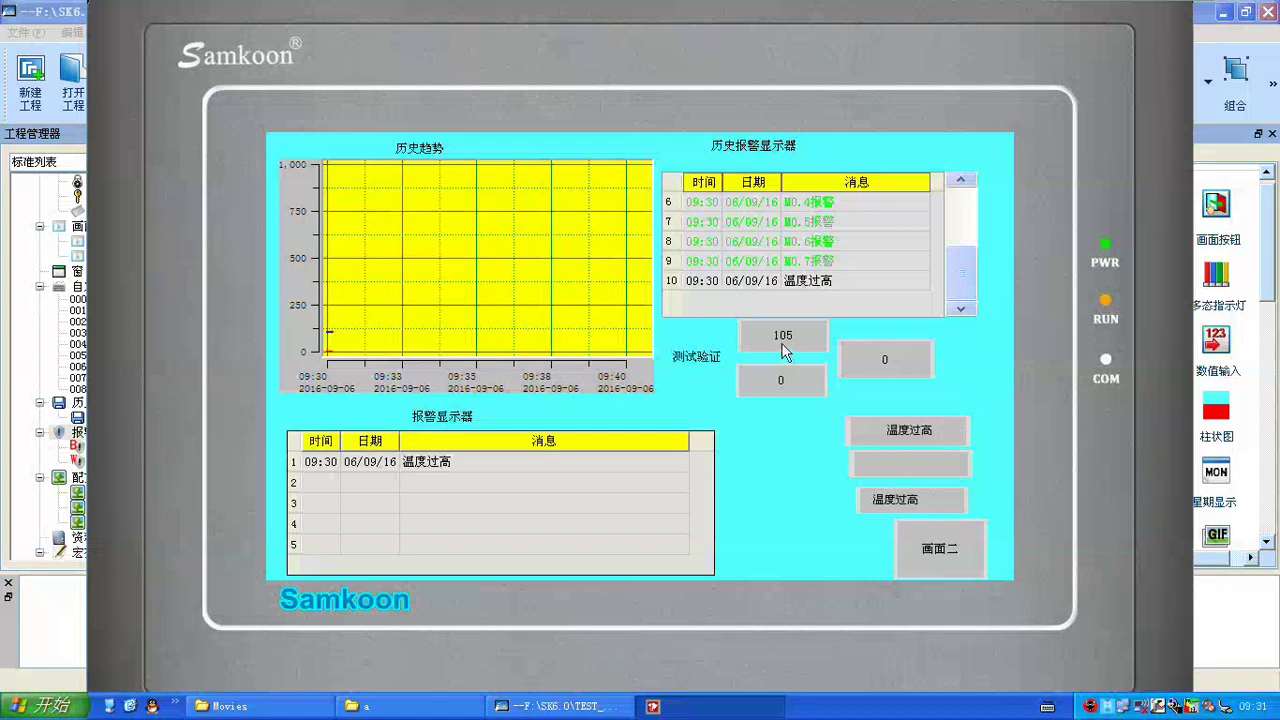
# In the running simulation, set the upper stacked numeric input to 22 and the lower one to 88.
pyautogui.click(782, 376)
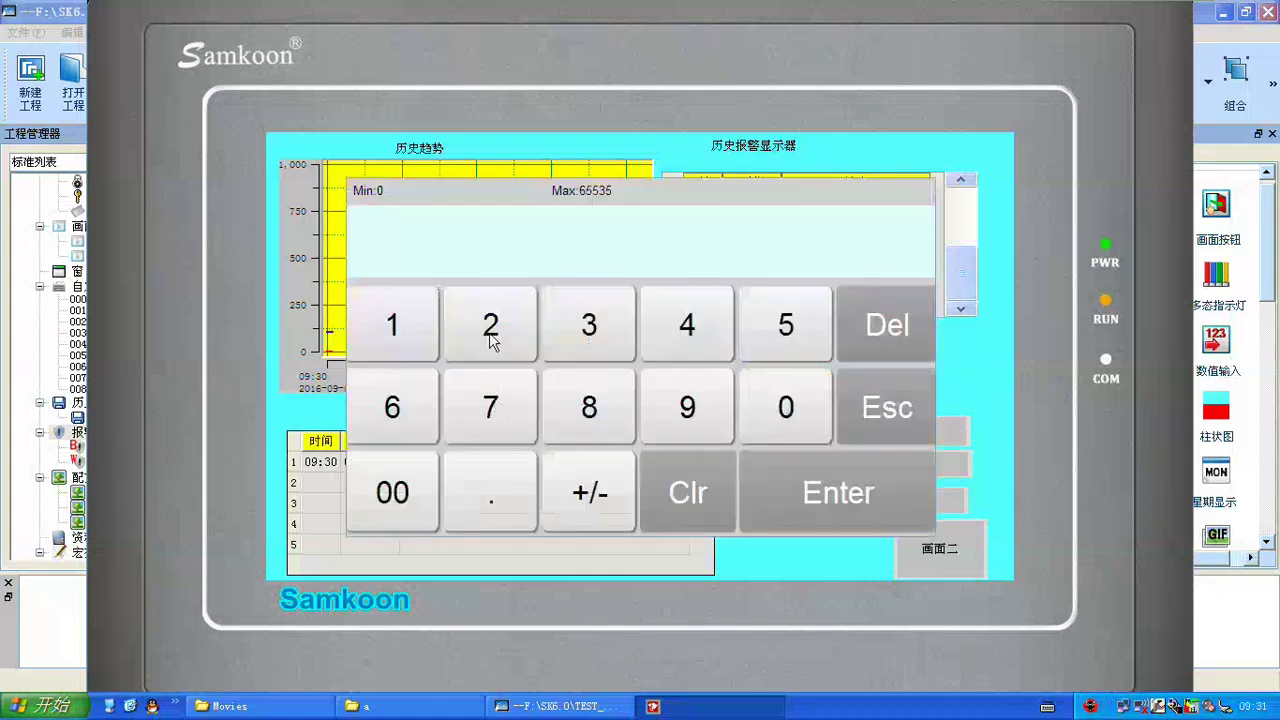
pyautogui.click(836, 490)
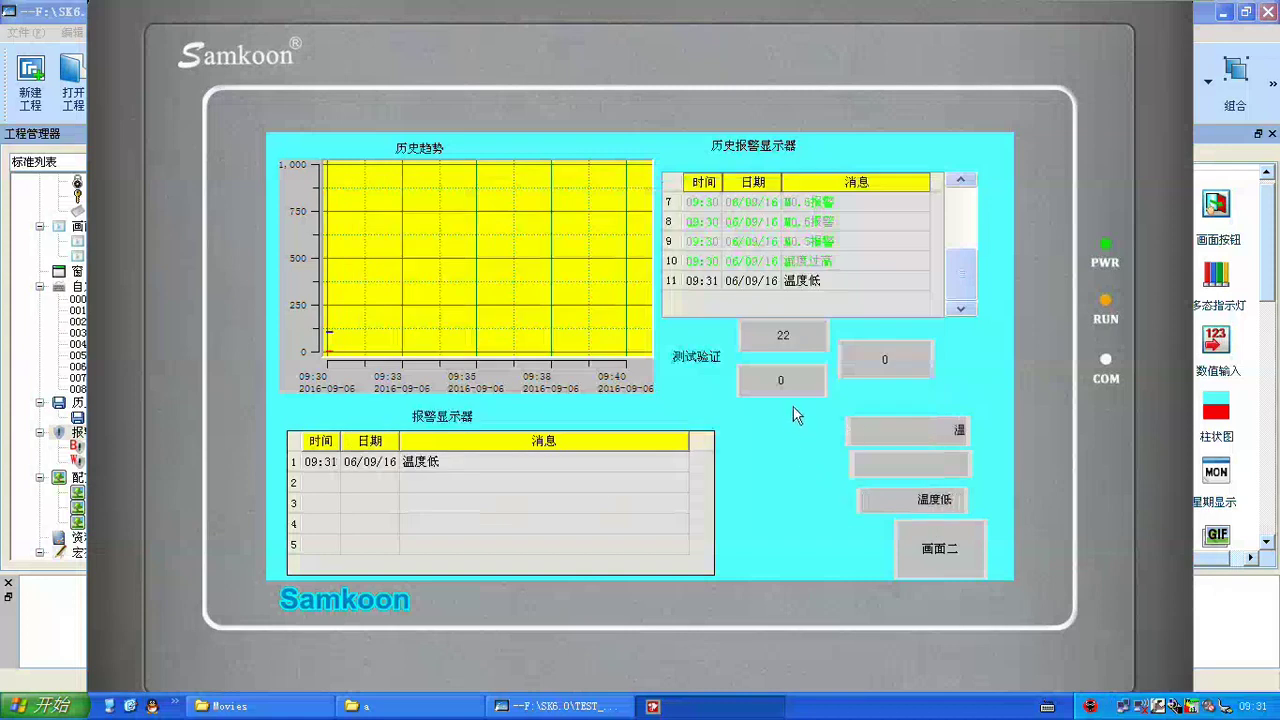
pyautogui.click(779, 385)
pyautogui.click(605, 410)
pyautogui.click(839, 495)
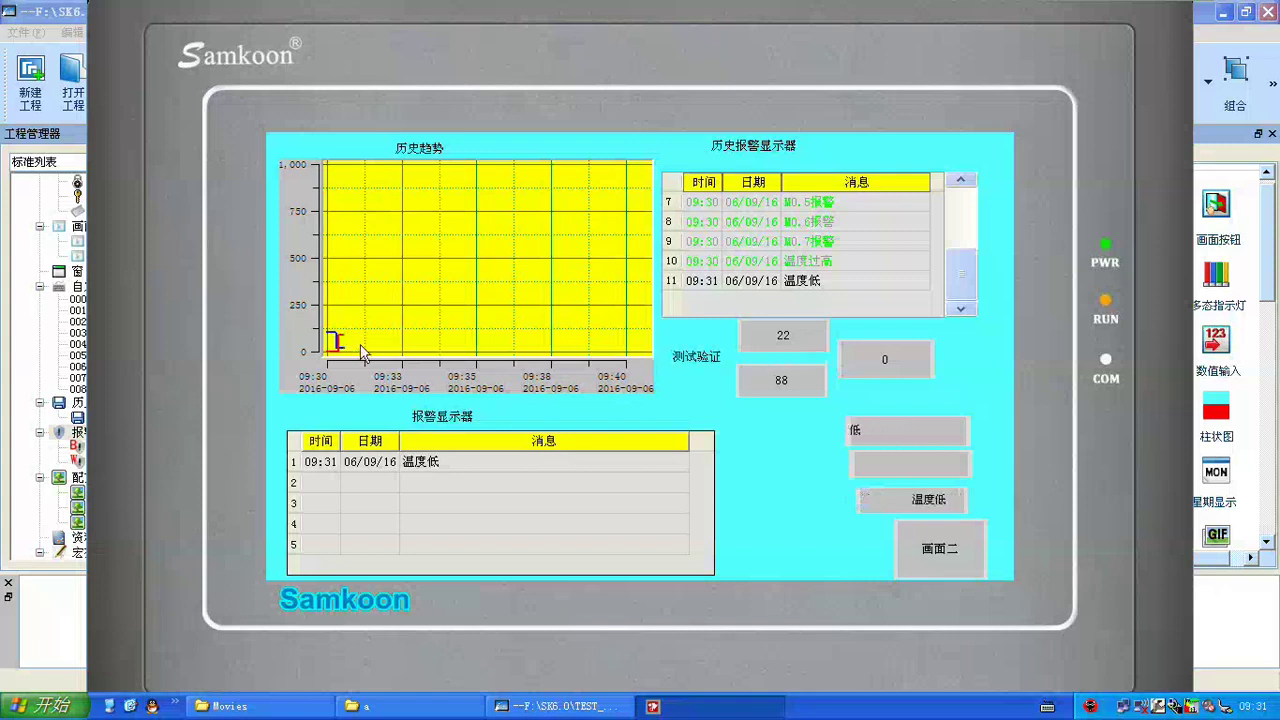
# Raise the lower stacked numeric input to 999 and the upper one to 888 to test the trend and high-temperature alarm.
pyautogui.click(790, 384)
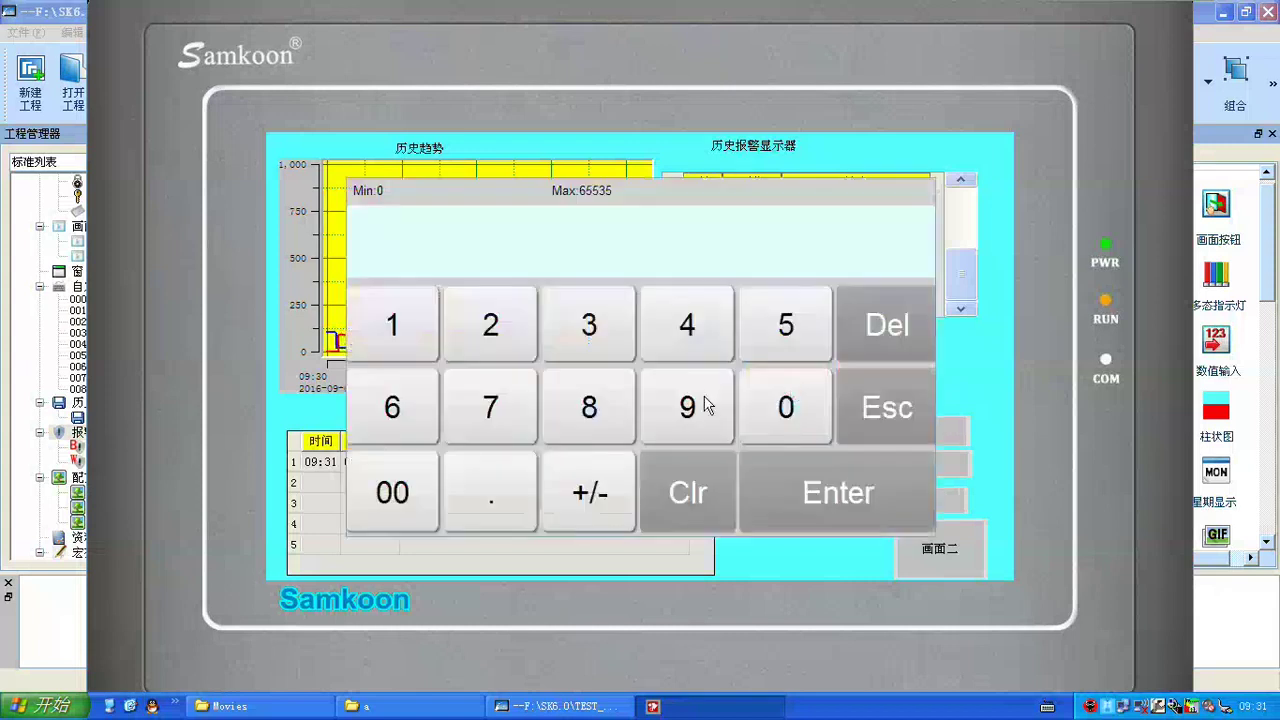
pyautogui.click(703, 409)
pyautogui.click(703, 409)
pyautogui.click(704, 412)
pyautogui.click(810, 492)
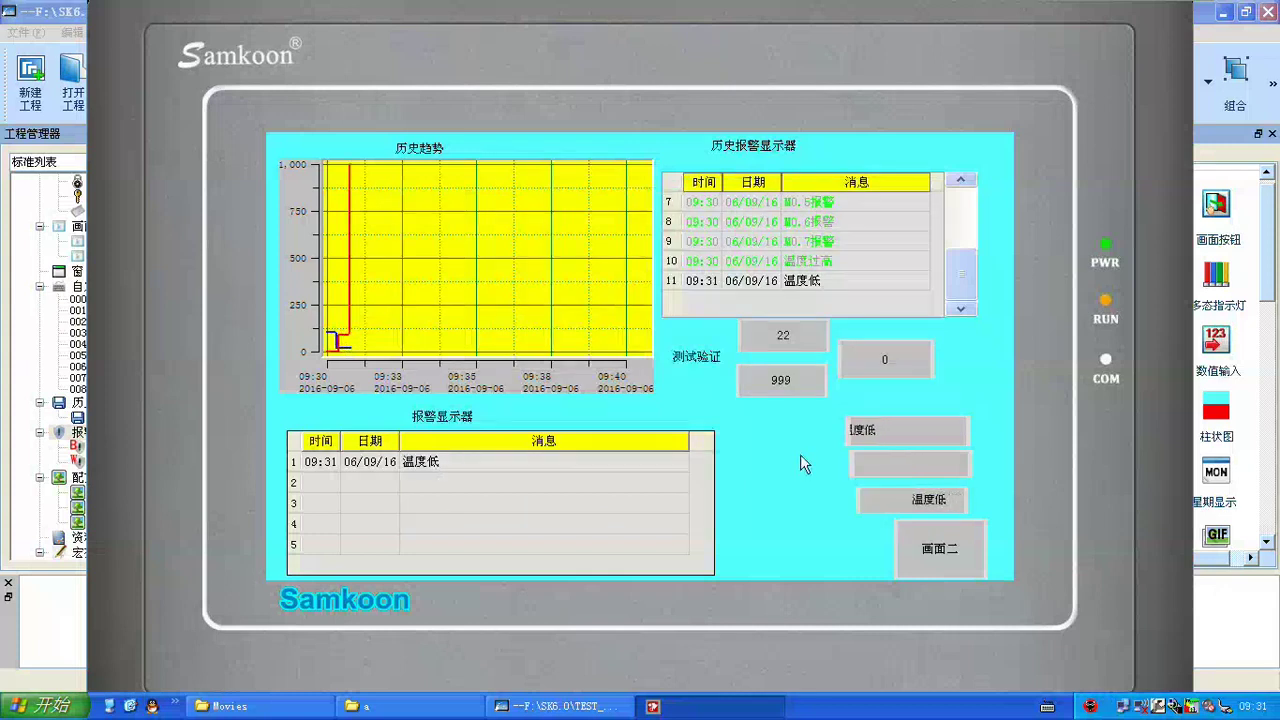
pyautogui.click(799, 340)
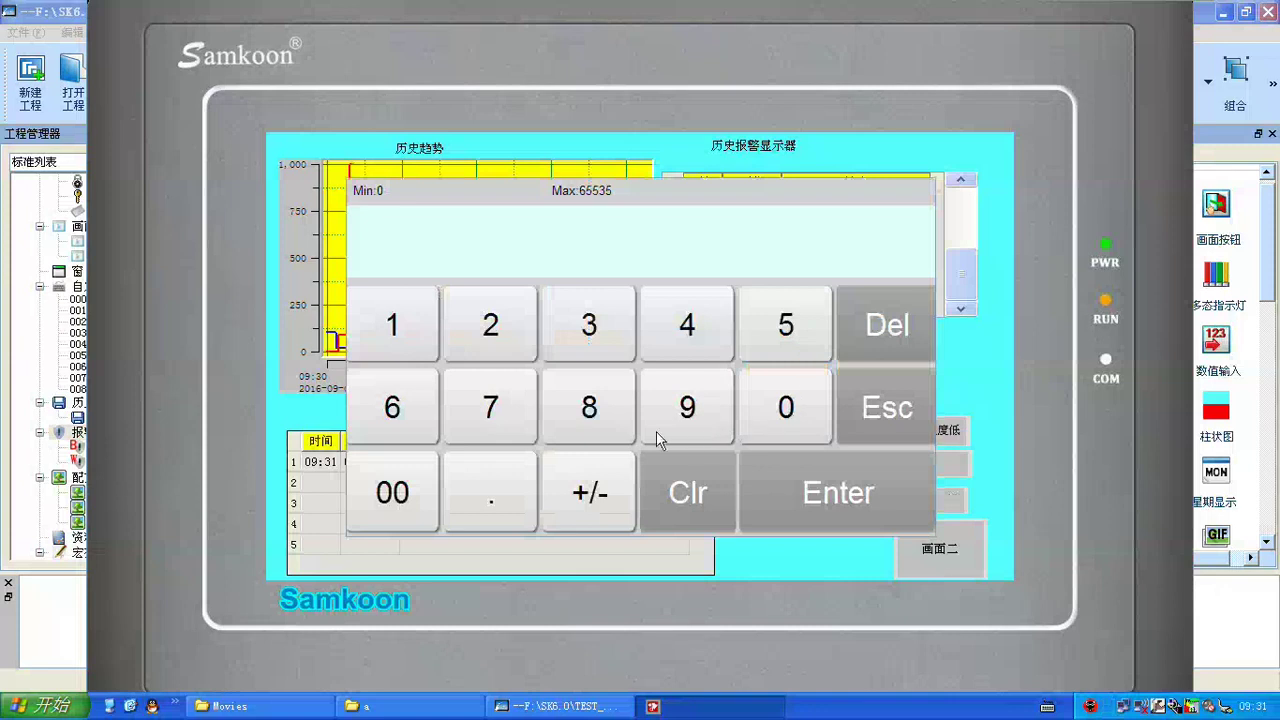
pyautogui.click(590, 407)
pyautogui.click(822, 489)
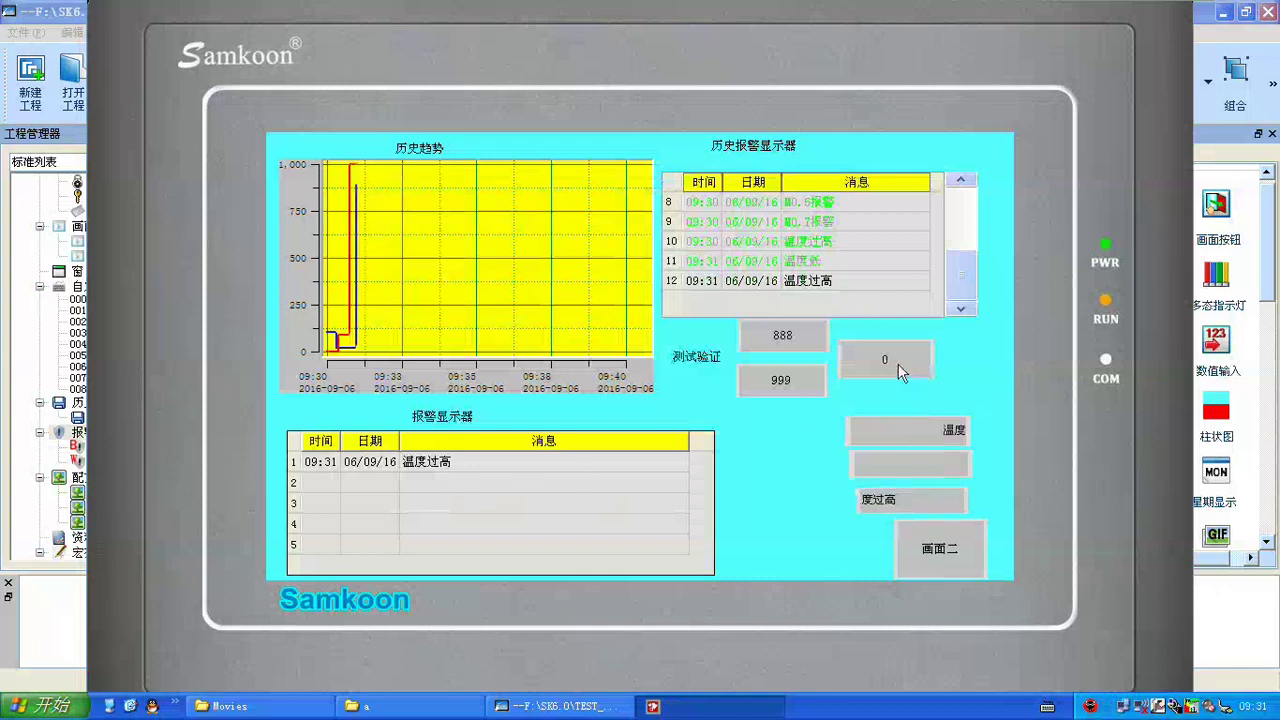
# Set the single numeric input beside the stacked pair to 1.
pyautogui.click(898, 370)
pyautogui.click(396, 345)
pyautogui.click(821, 502)
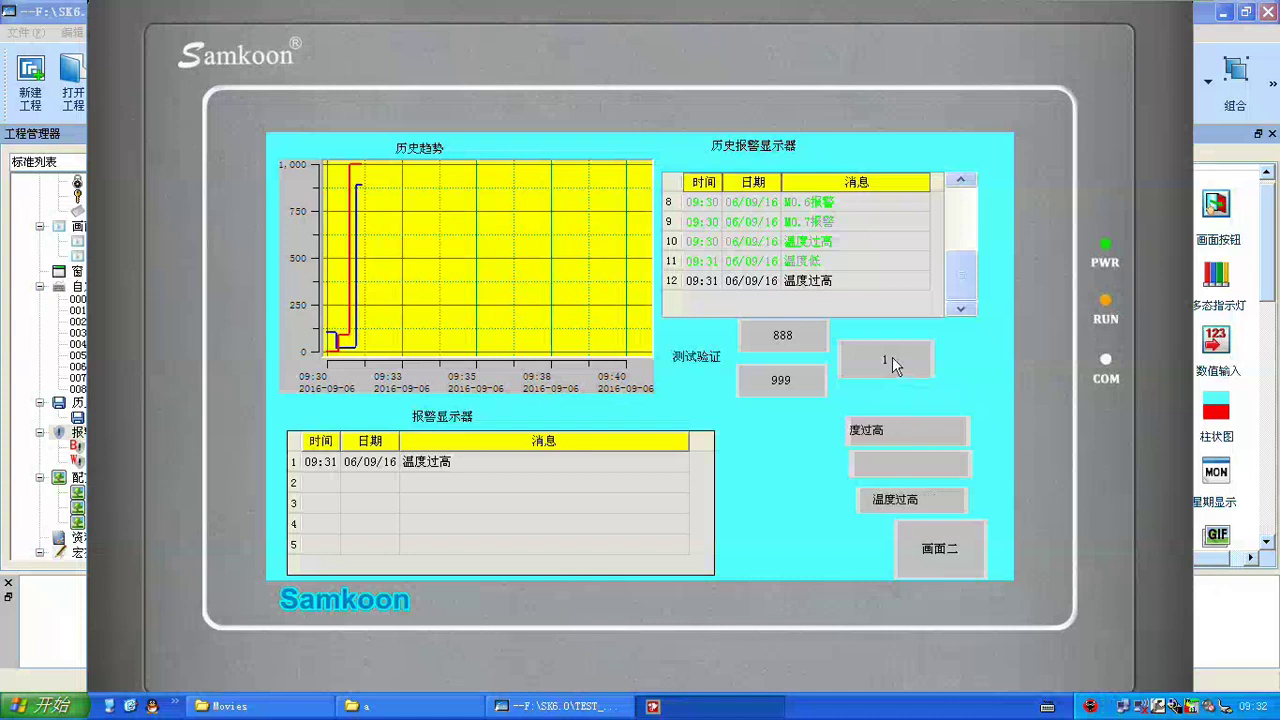
# Set the single numeric input beside the stacked pair to 65535 to trigger the M0 bit alarms.
pyautogui.click(892, 357)
pyautogui.click(413, 414)
pyautogui.click(800, 349)
pyautogui.click(800, 349)
pyautogui.click(577, 323)
pyautogui.click(775, 350)
pyautogui.click(843, 480)
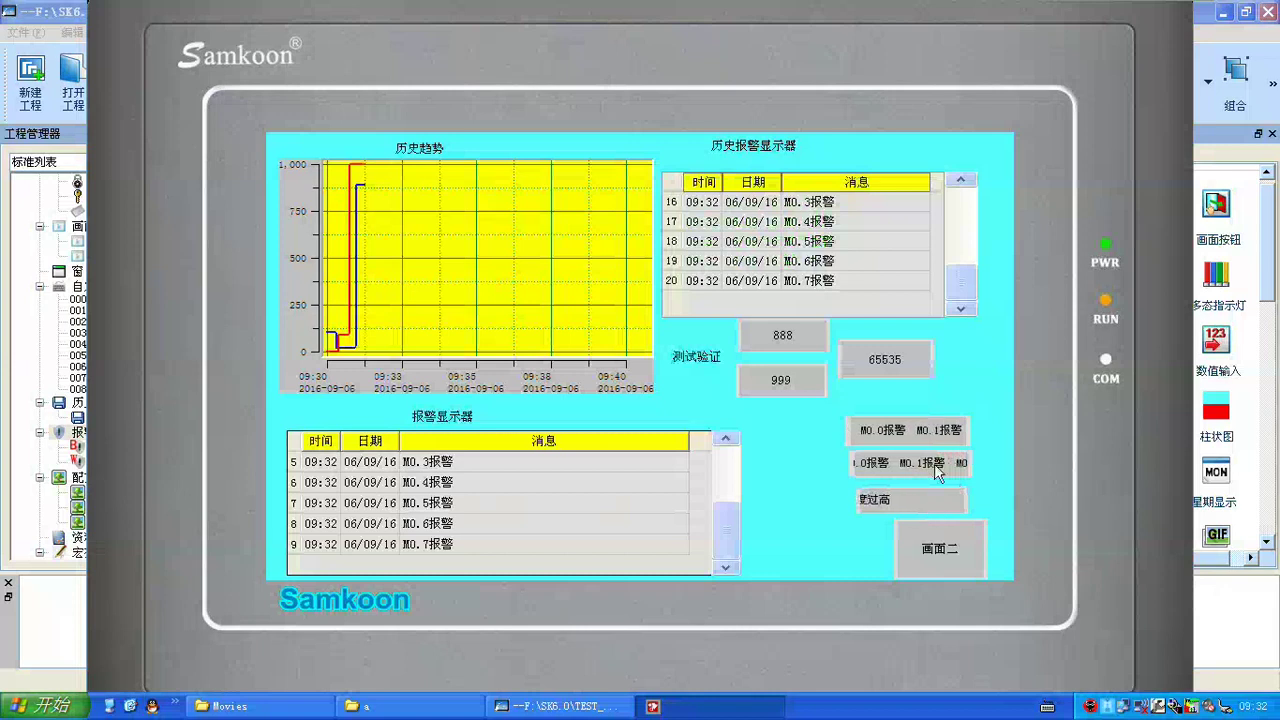
# Exit the running simulation and return to the project's 画面1 editor.
pyautogui.rightClick(774, 435)
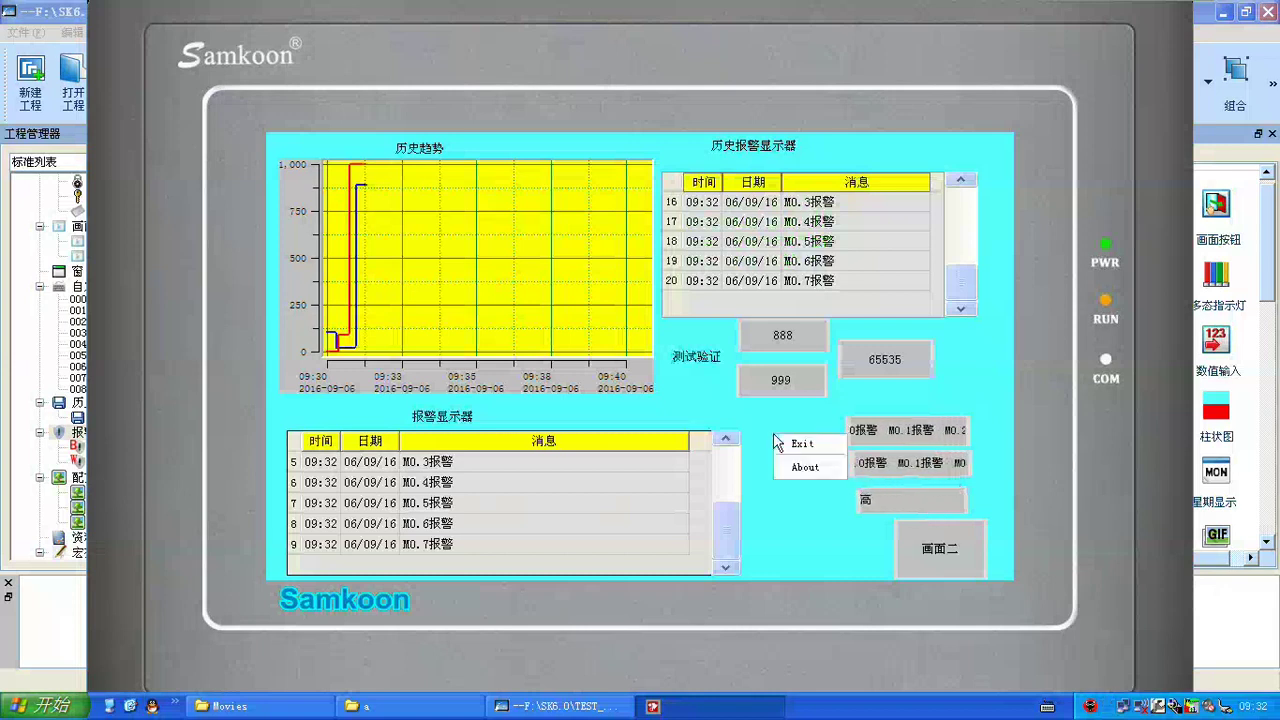
pyautogui.click(792, 443)
pyautogui.click(820, 474)
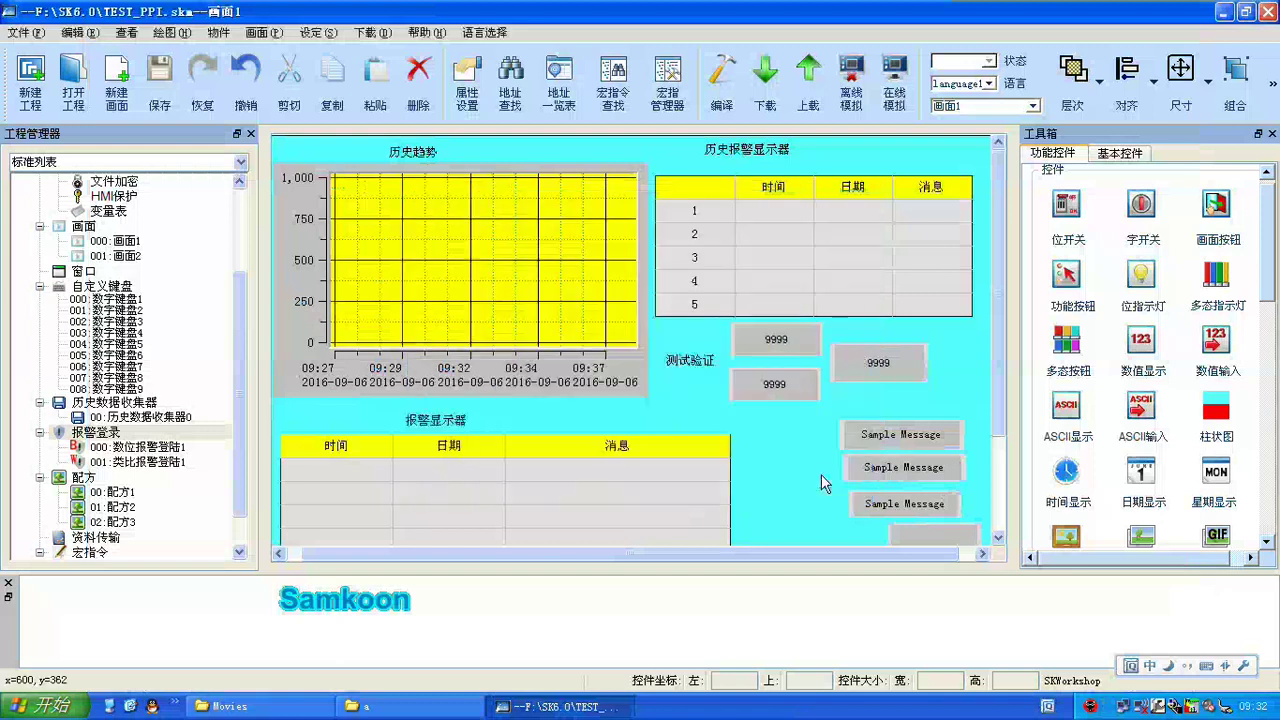